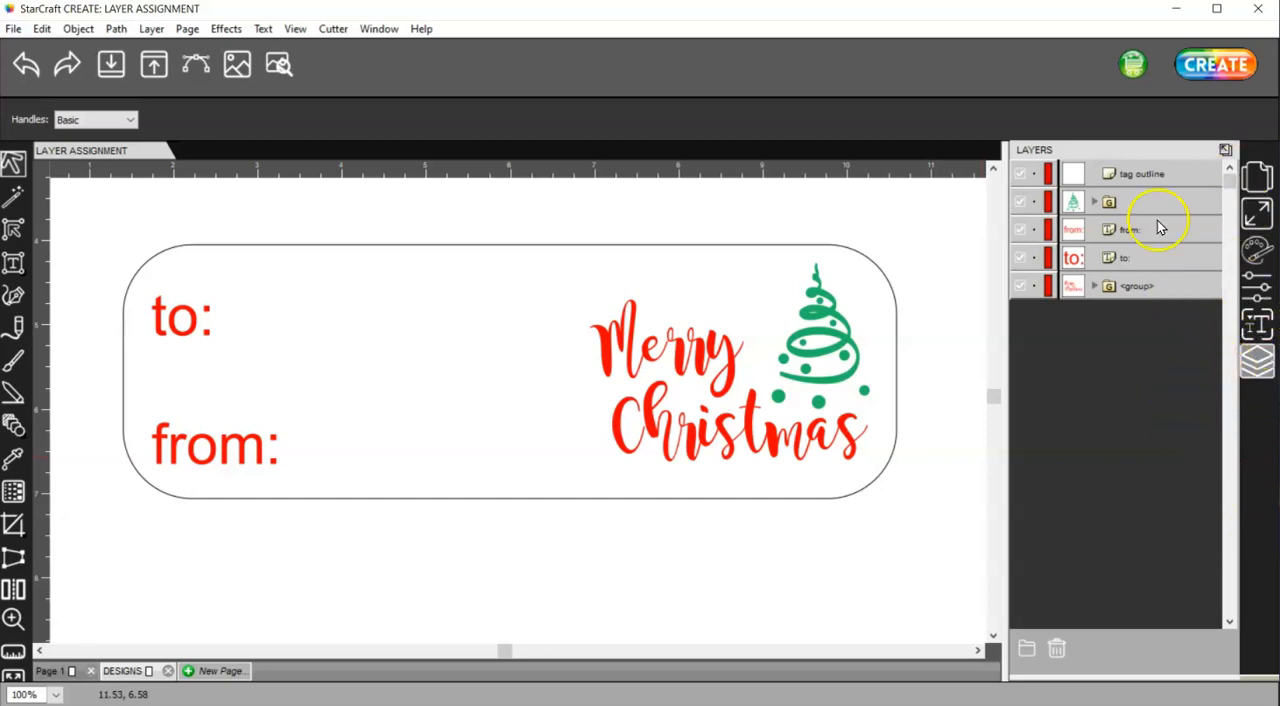
Set the cut line type of the tag outline layer to Print+Cut Cut
click(1129, 174)
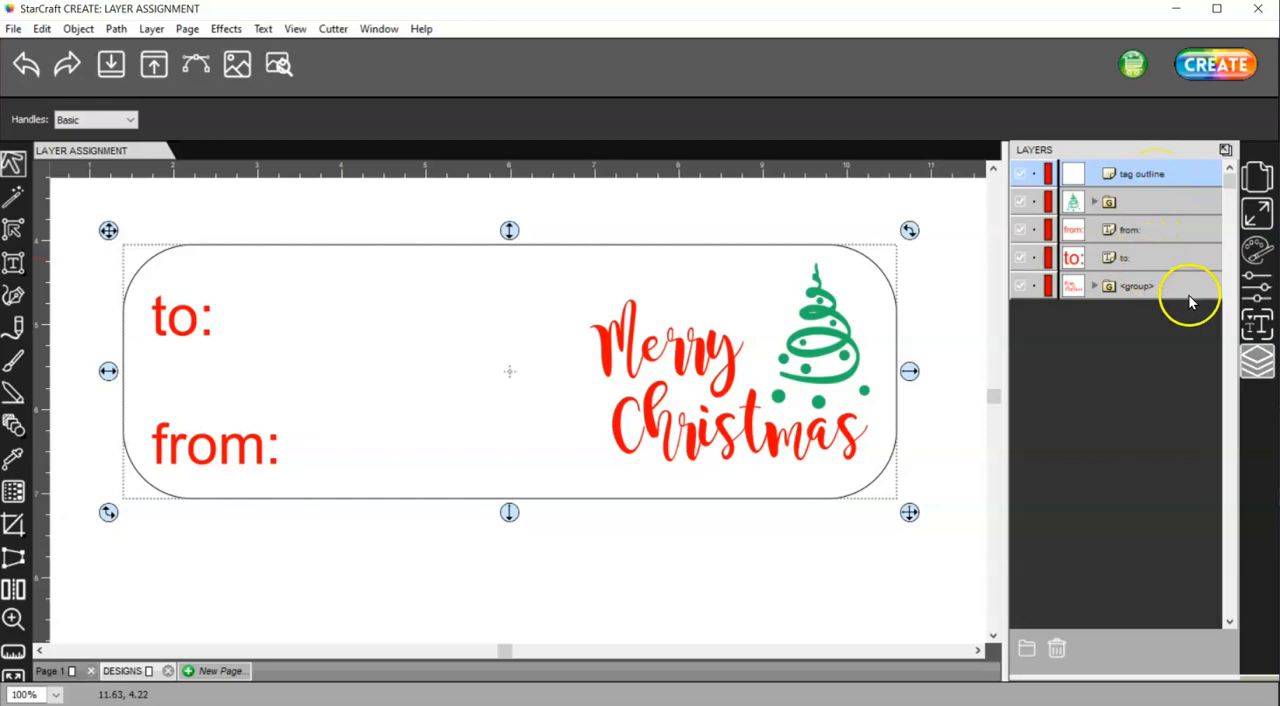
click(1262, 288)
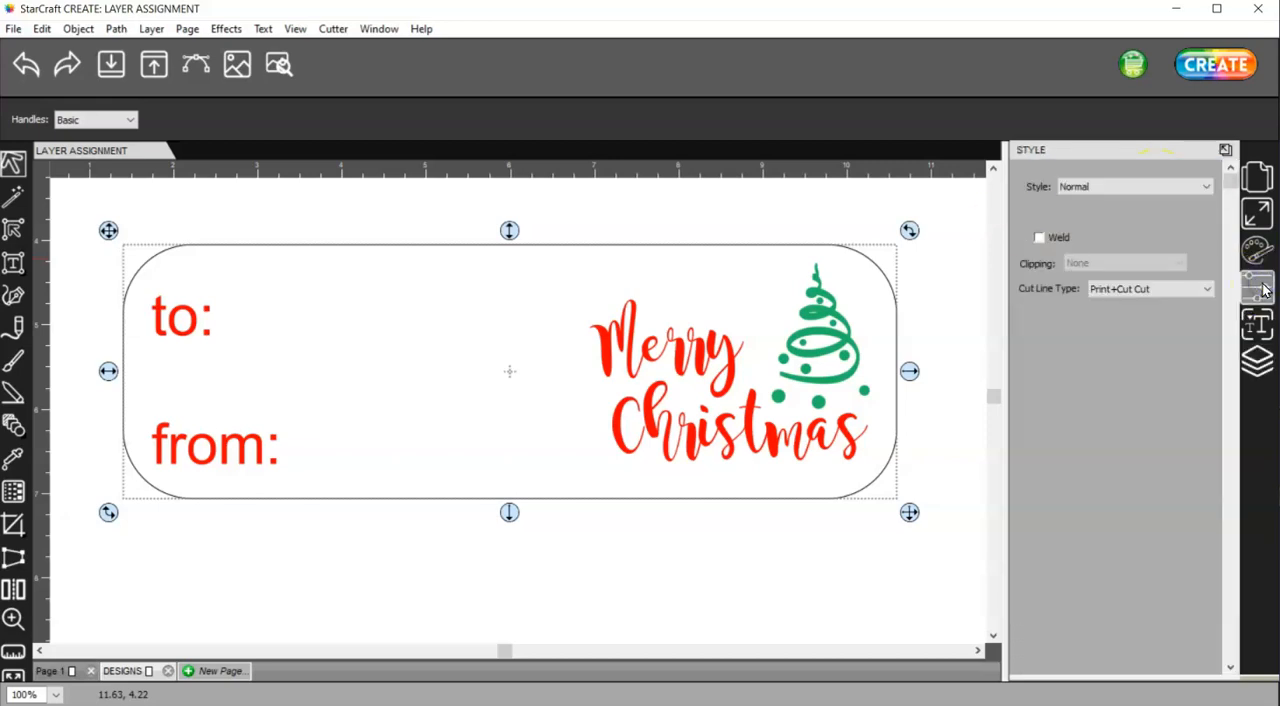
click(1128, 289)
click(1128, 304)
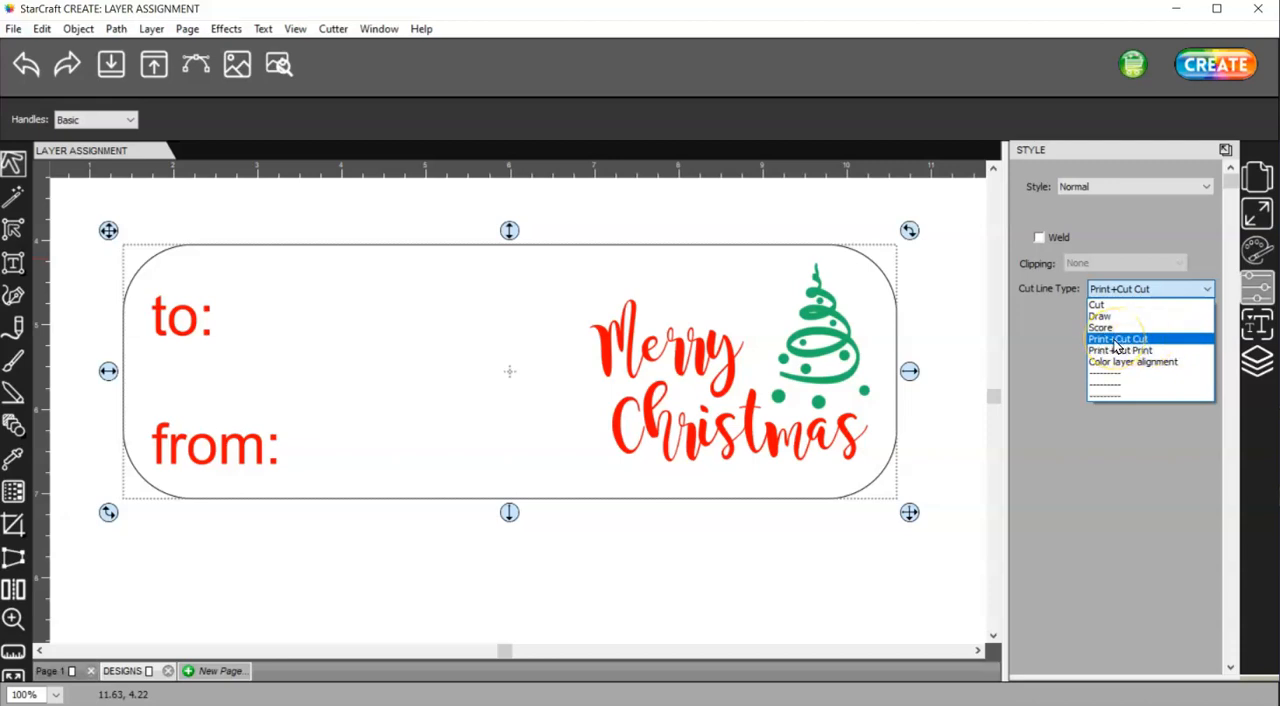
click(1175, 342)
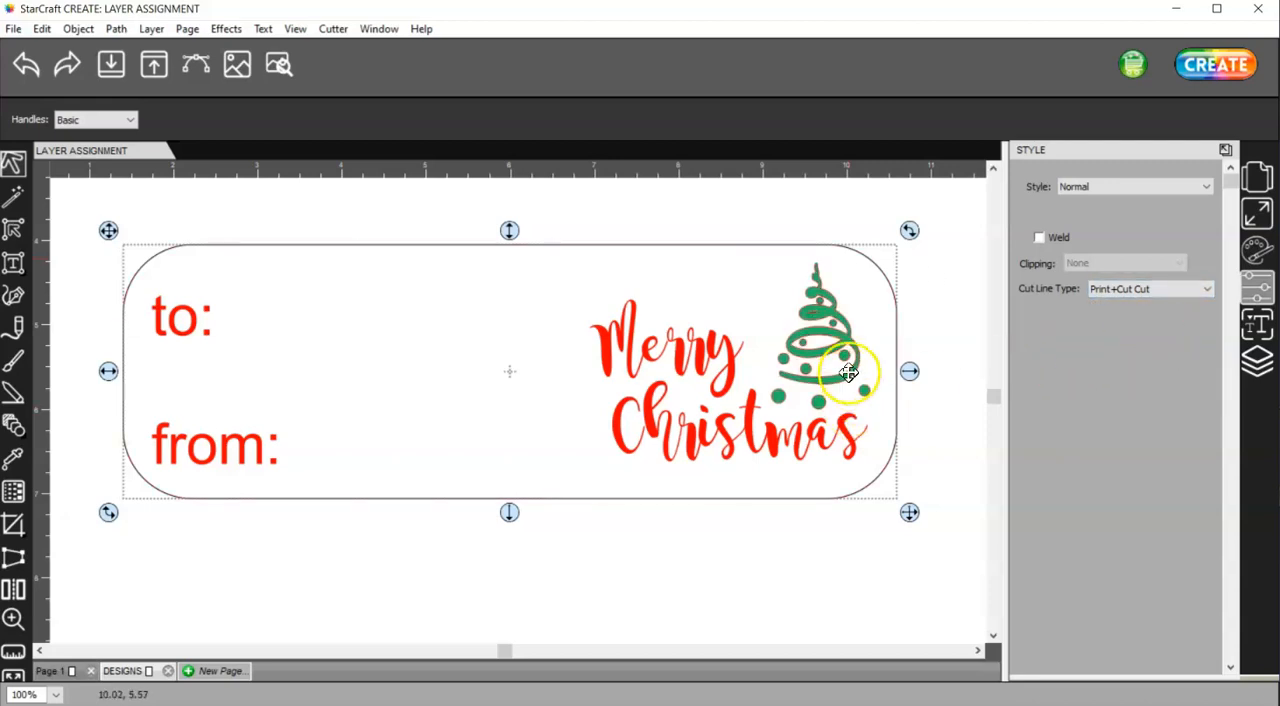
Set the cut line type of all the text and artwork inside the tag outline to Print+Cut Print
drag(917, 562, 143, 234)
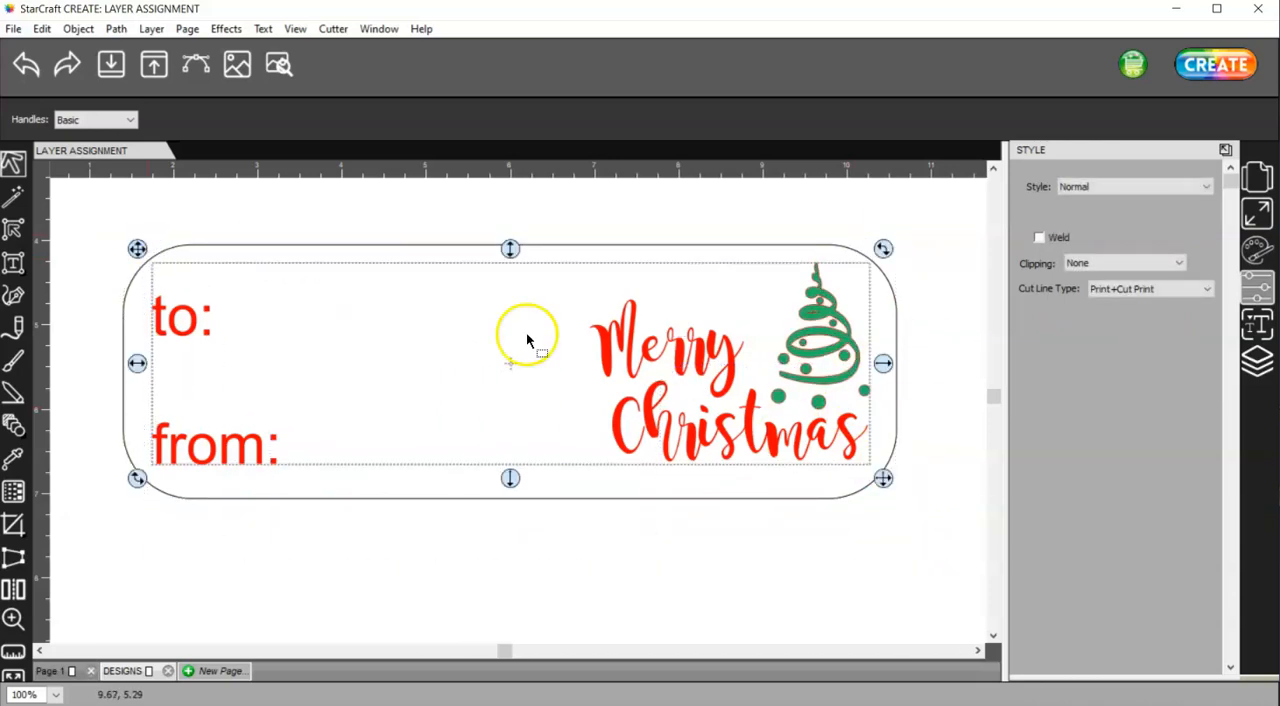
click(1152, 290)
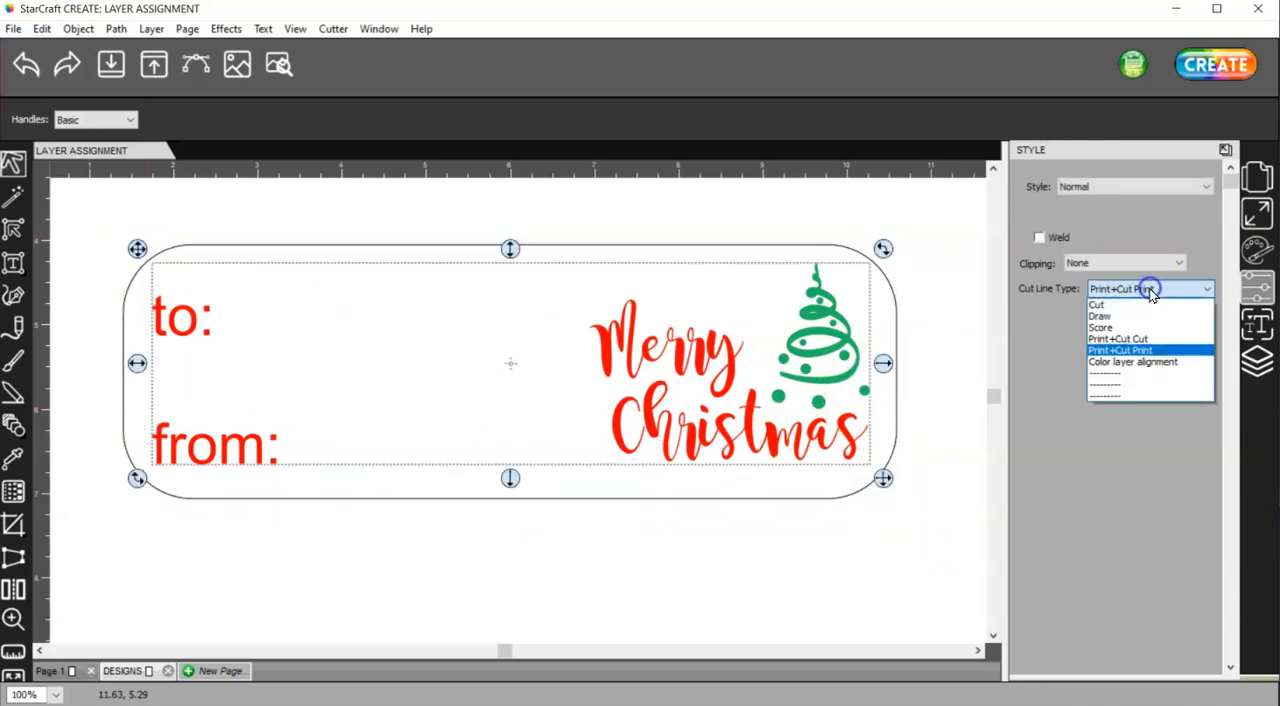
click(1155, 352)
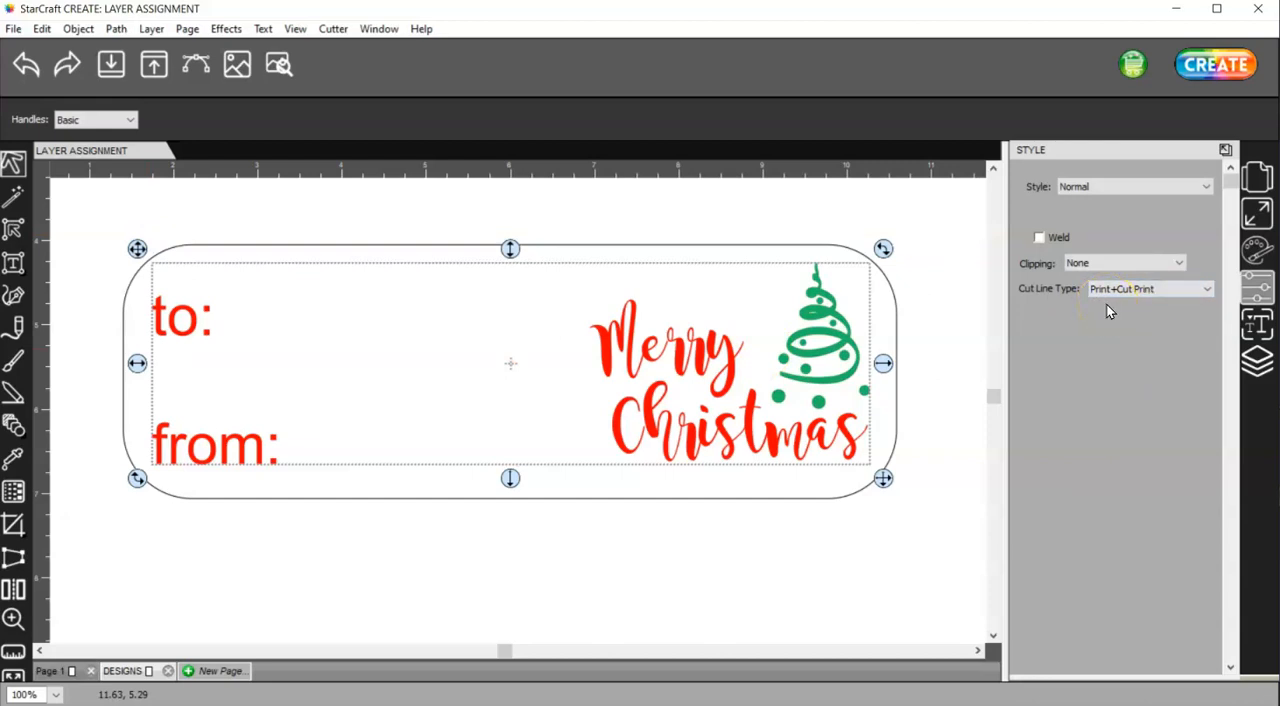
Check the cut line type assigned to the Christmas tree group and to the "to:" text individually
click(1255, 361)
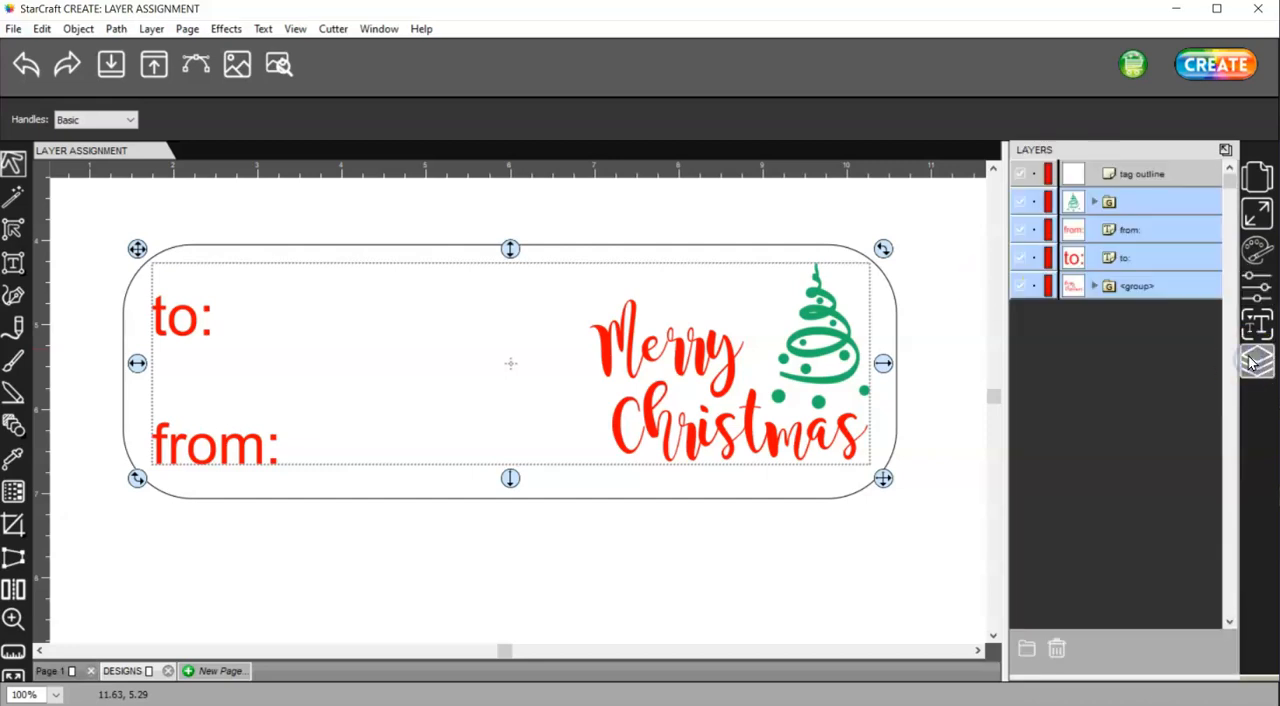
click(1156, 209)
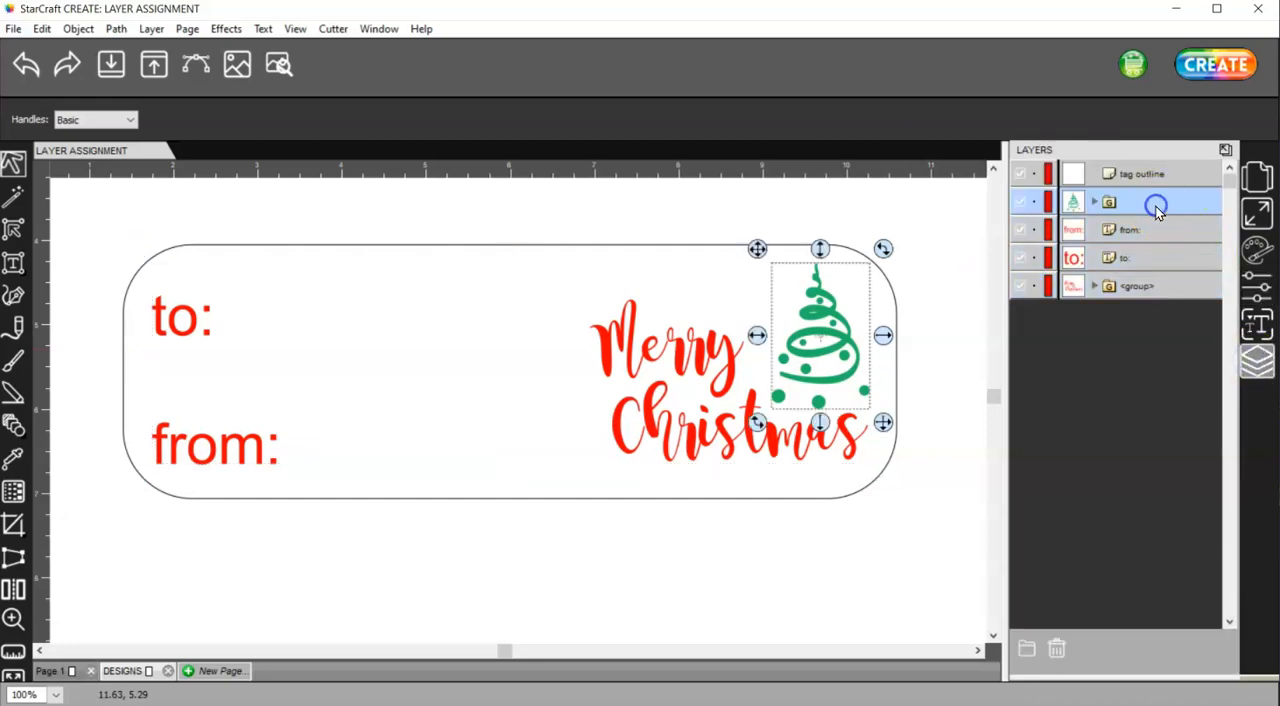
click(1257, 288)
click(1257, 362)
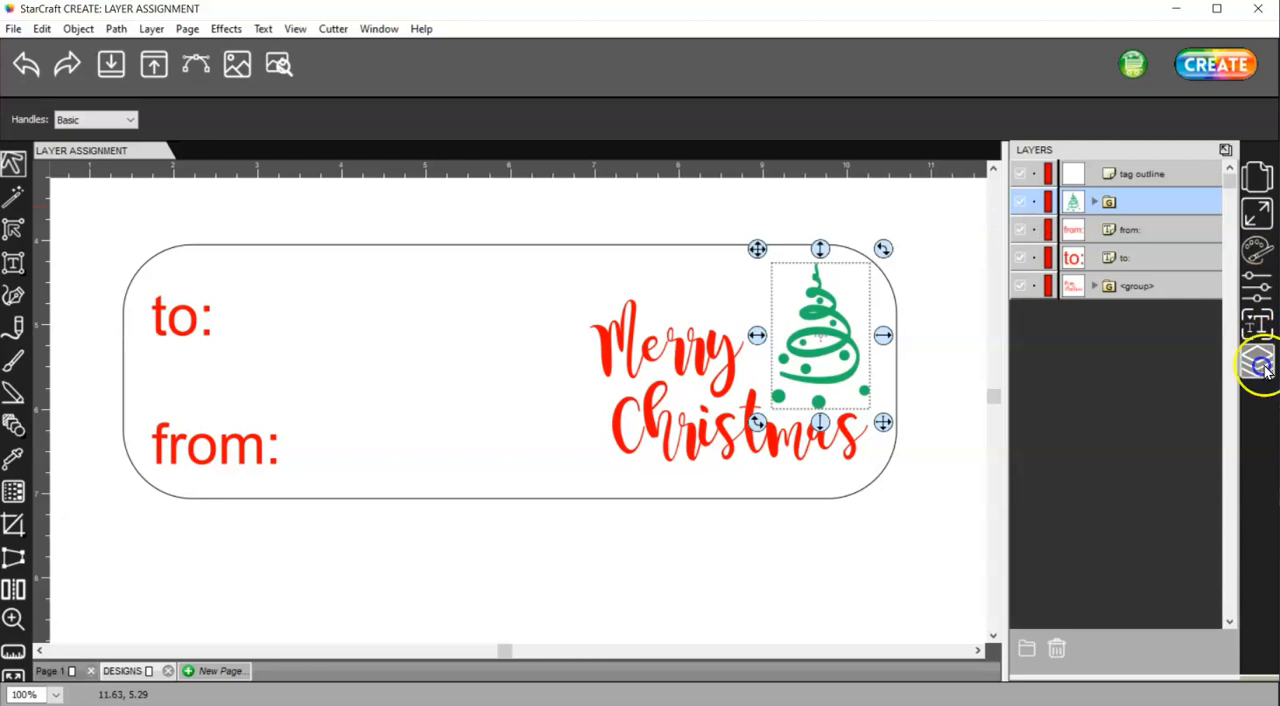
click(1137, 256)
click(1257, 288)
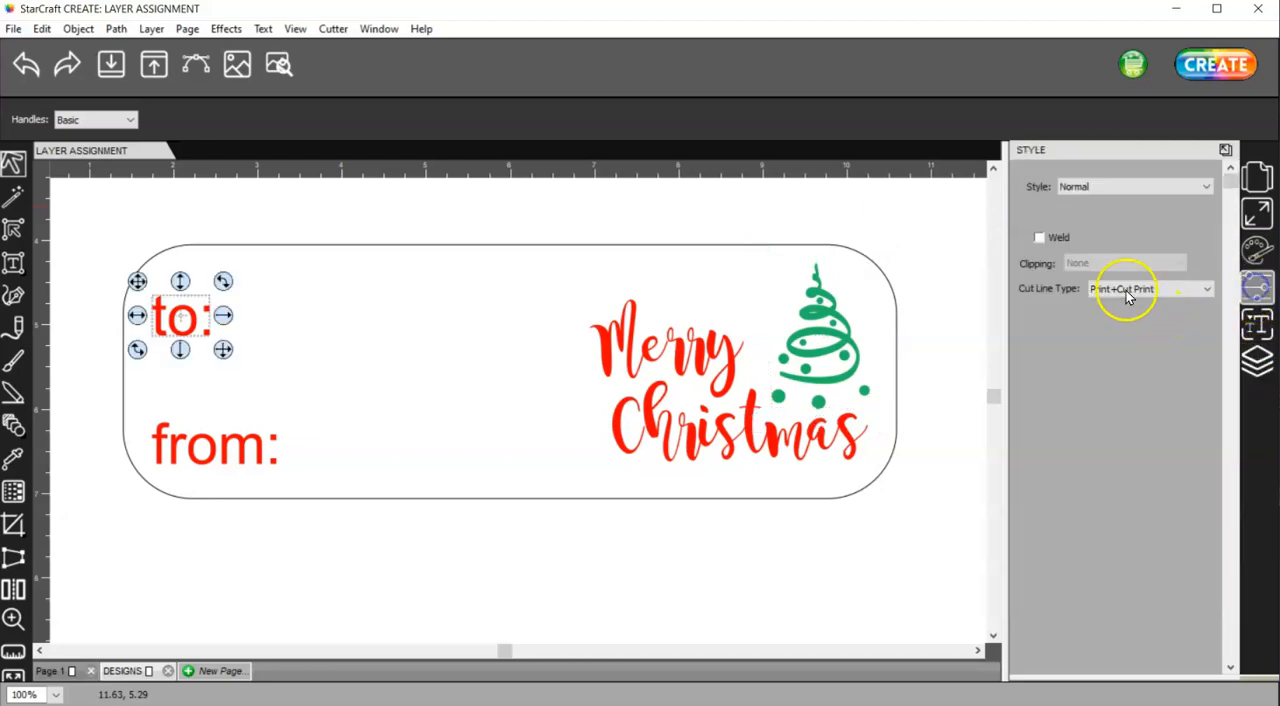
click(1257, 362)
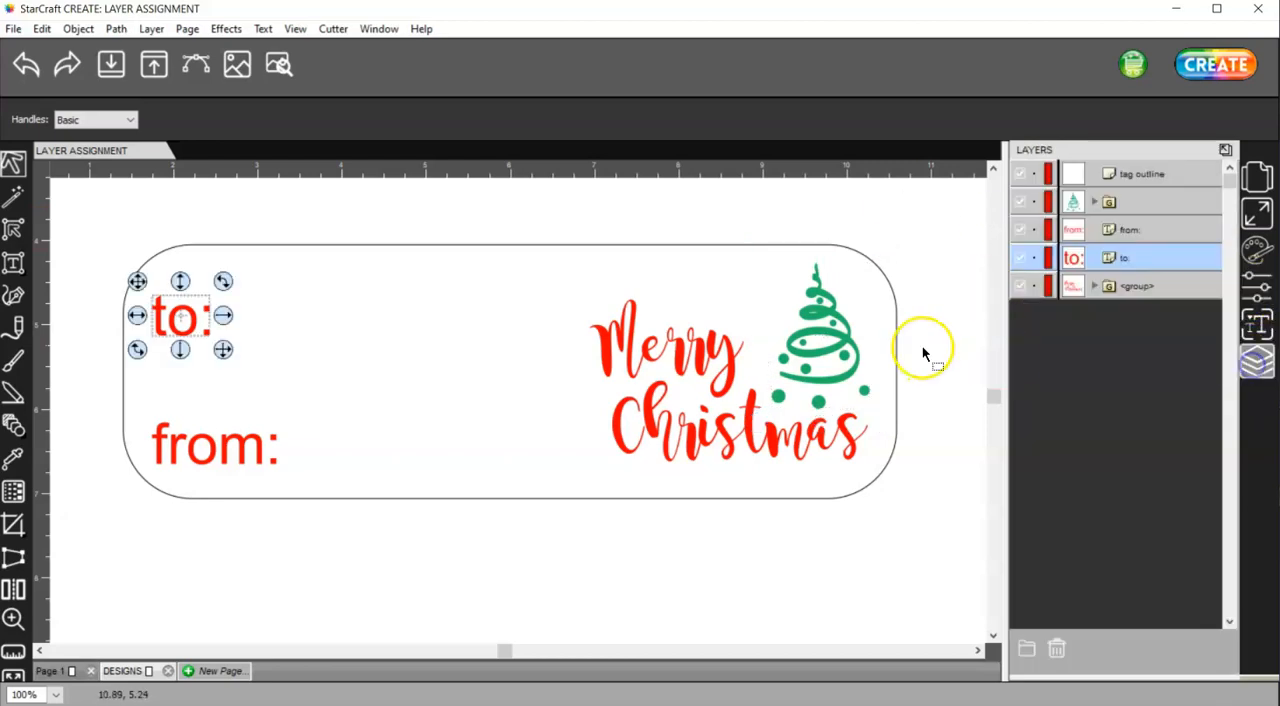
Group the tag outline together with all the text and artwork inside it
drag(1020, 546, 72, 209)
right_click(820, 322)
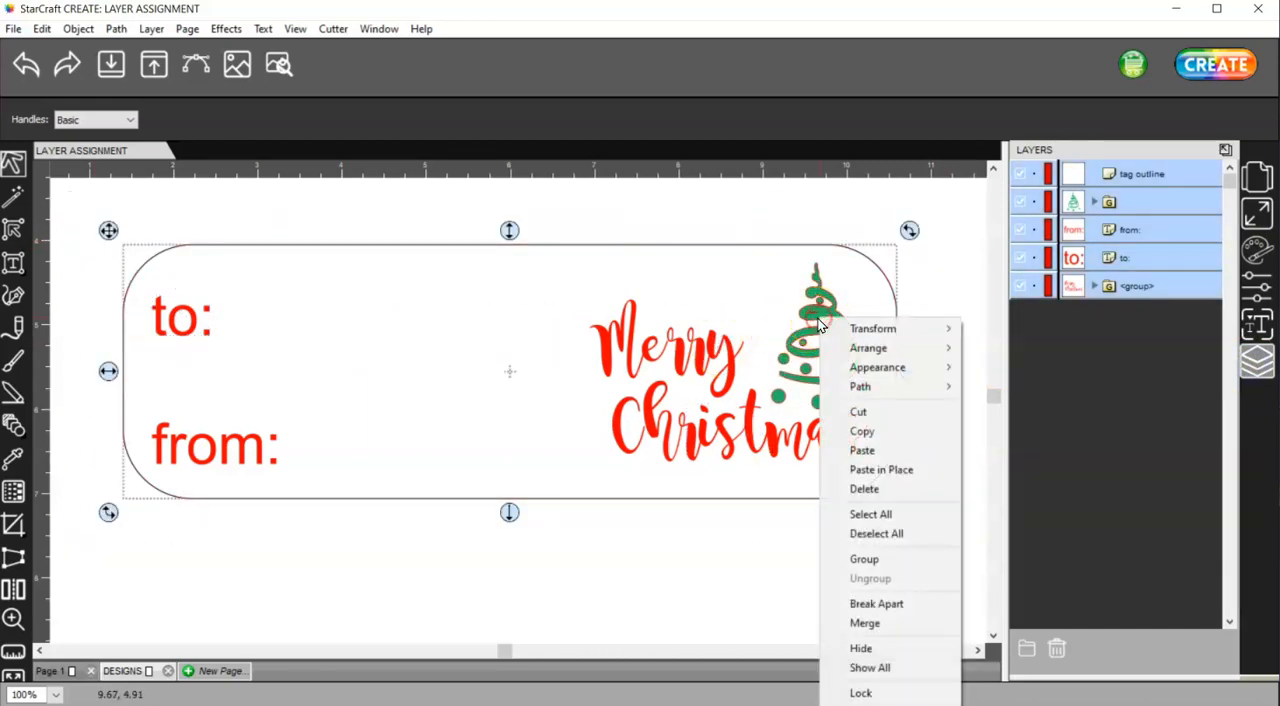
click(862, 561)
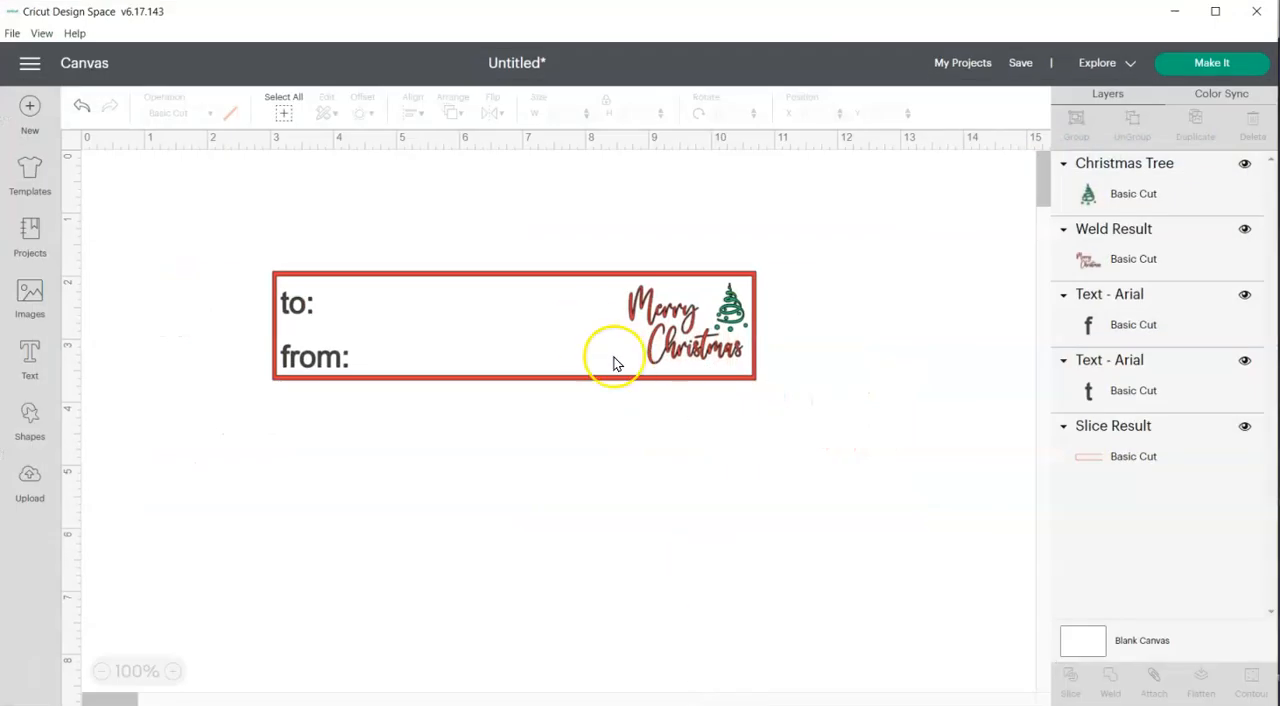
In Cricut Design Space, examine the operation options available for the red rectangular tag outline
click(754, 380)
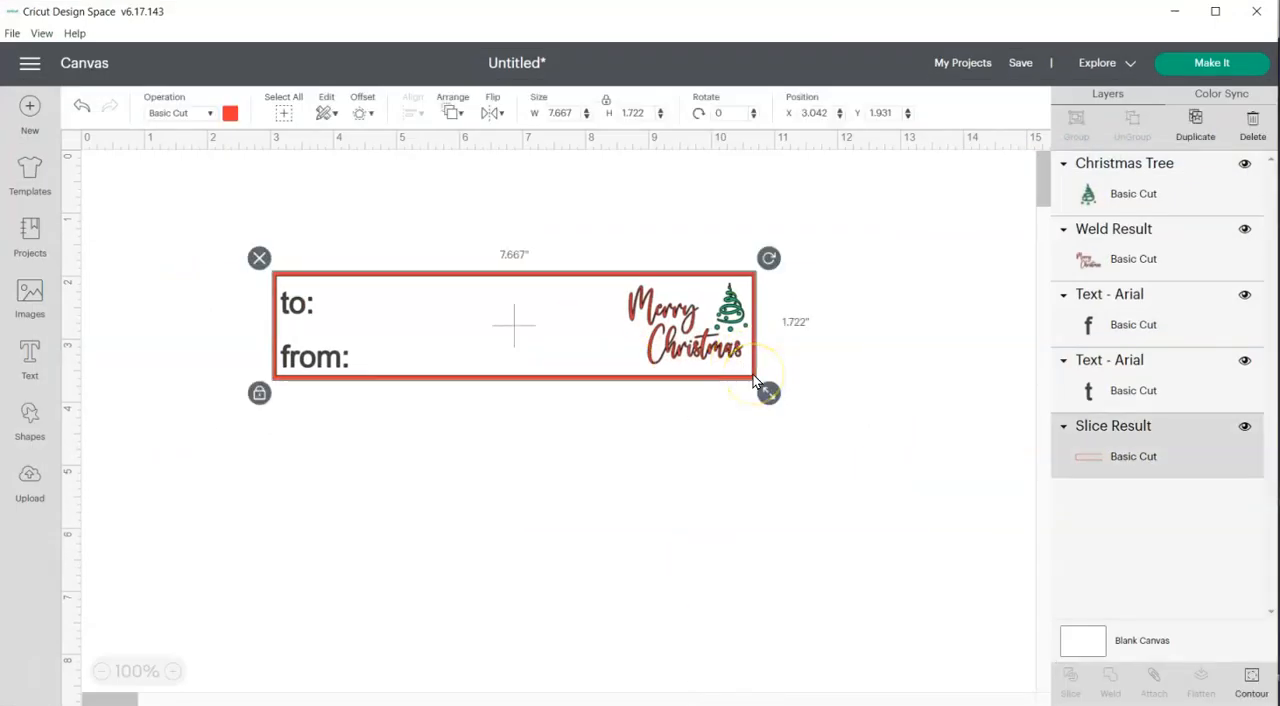
click(1092, 432)
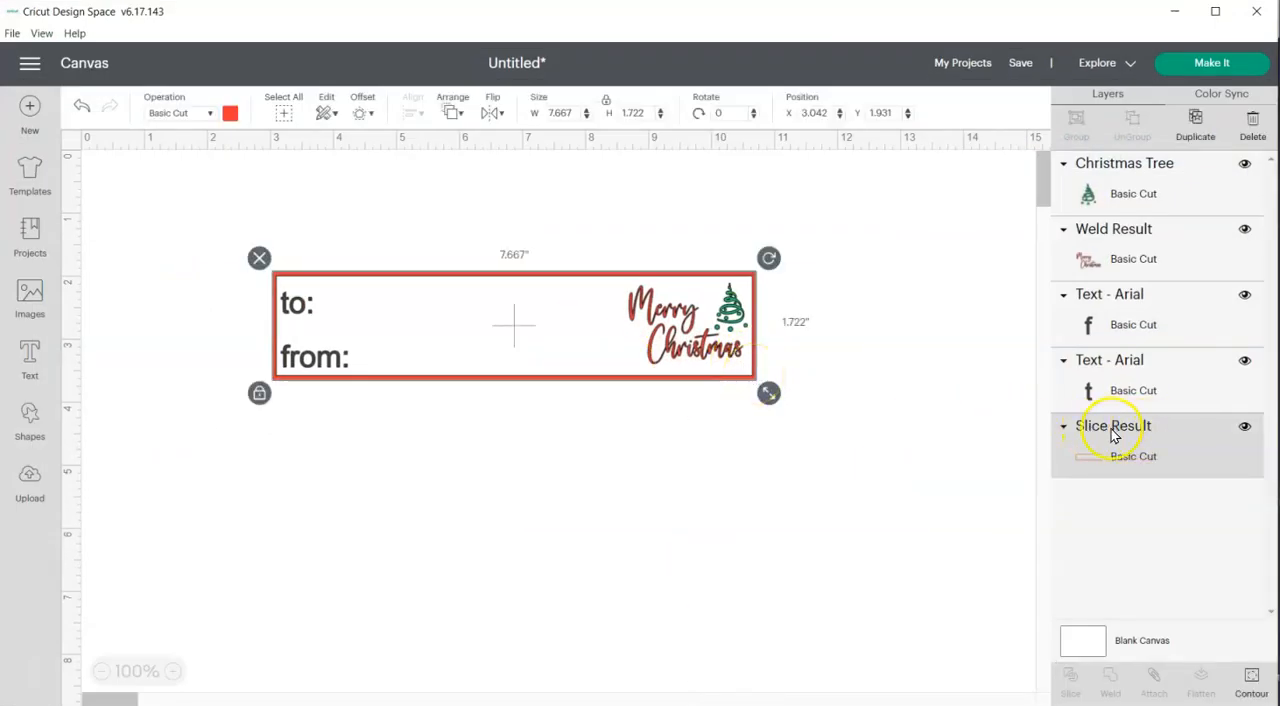
click(208, 113)
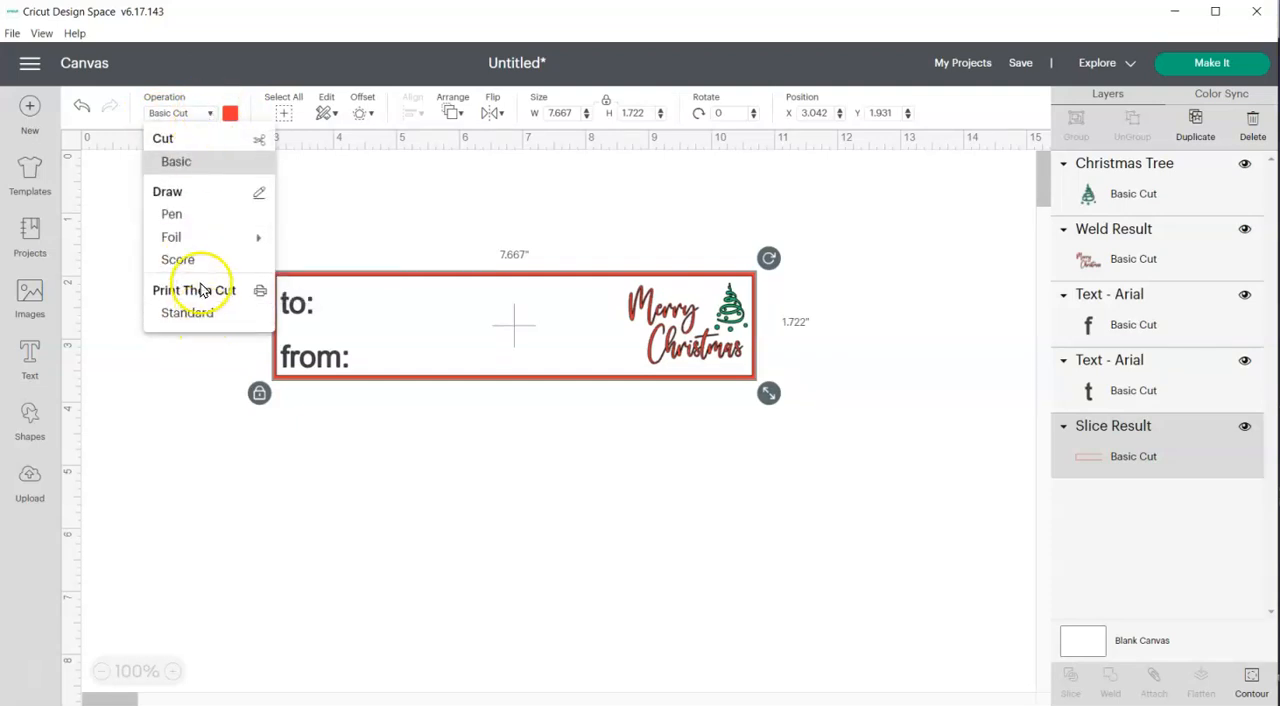
click(487, 432)
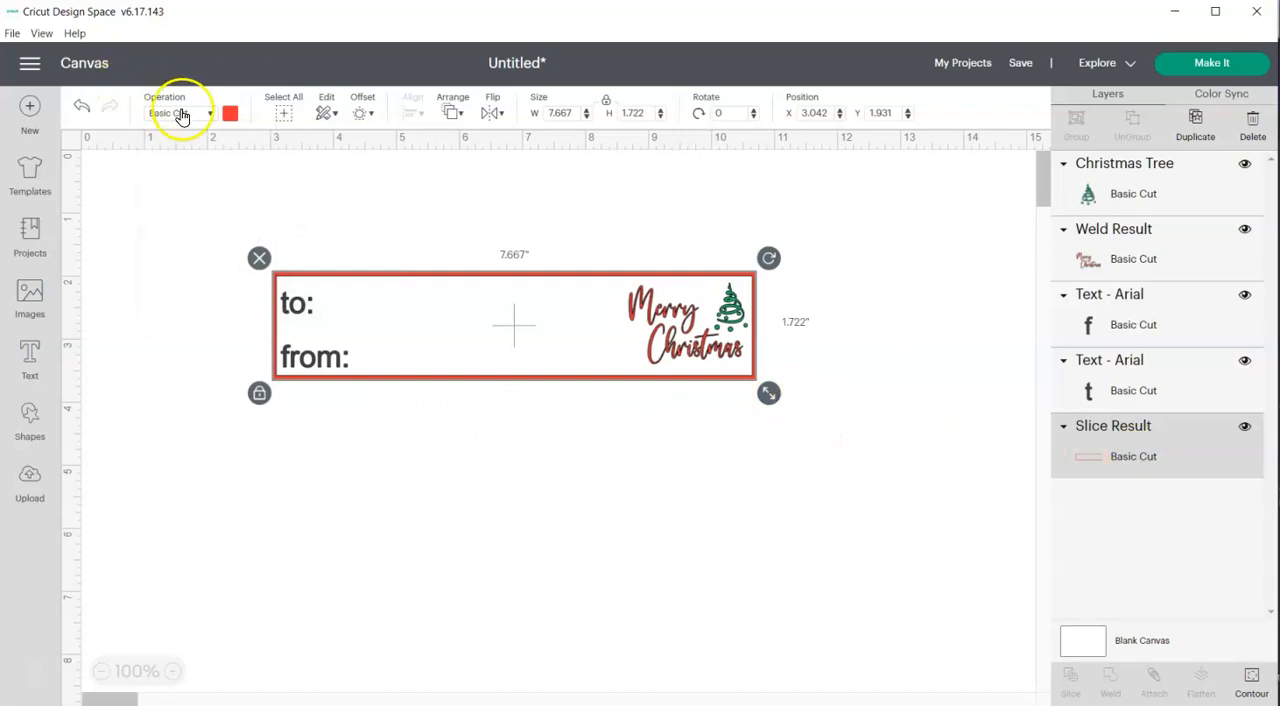
Set the Christmas tree, the Merry Christmas lettering and both Arial texts to the Print Then Cut Standard operation
click(1136, 200)
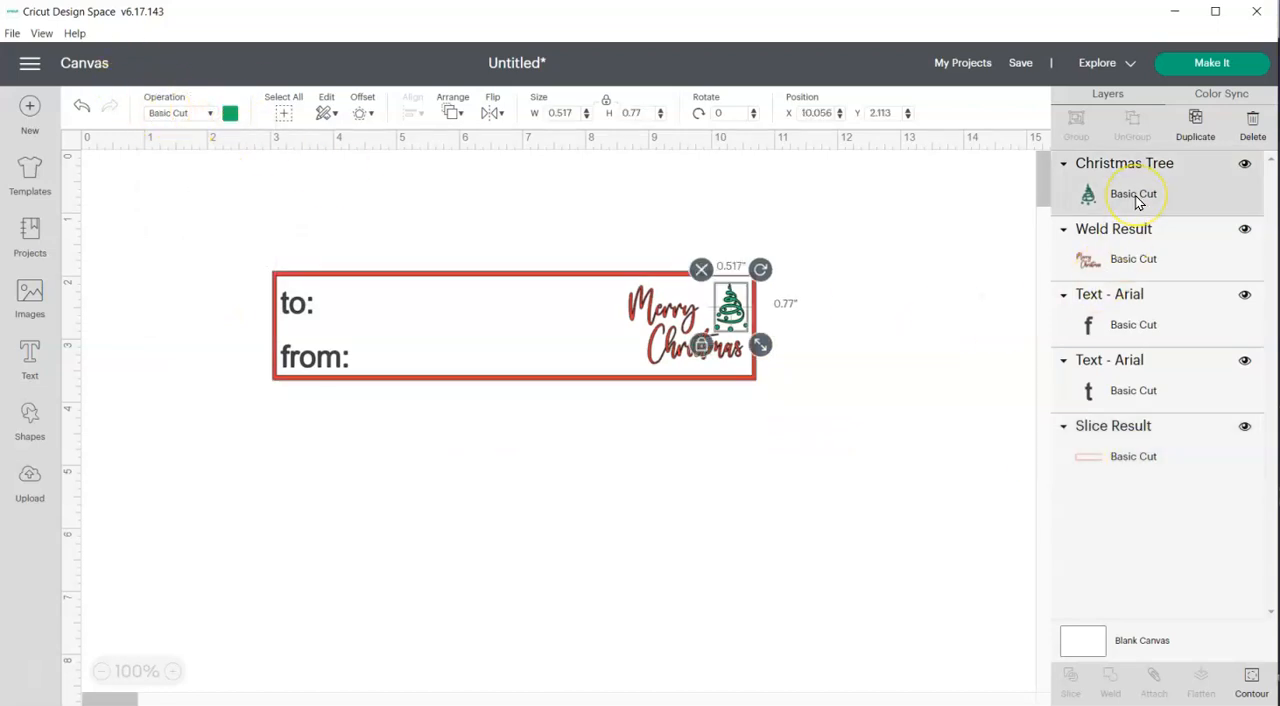
shift+click(1171, 253)
shift+click(1174, 323)
shift+click(1178, 374)
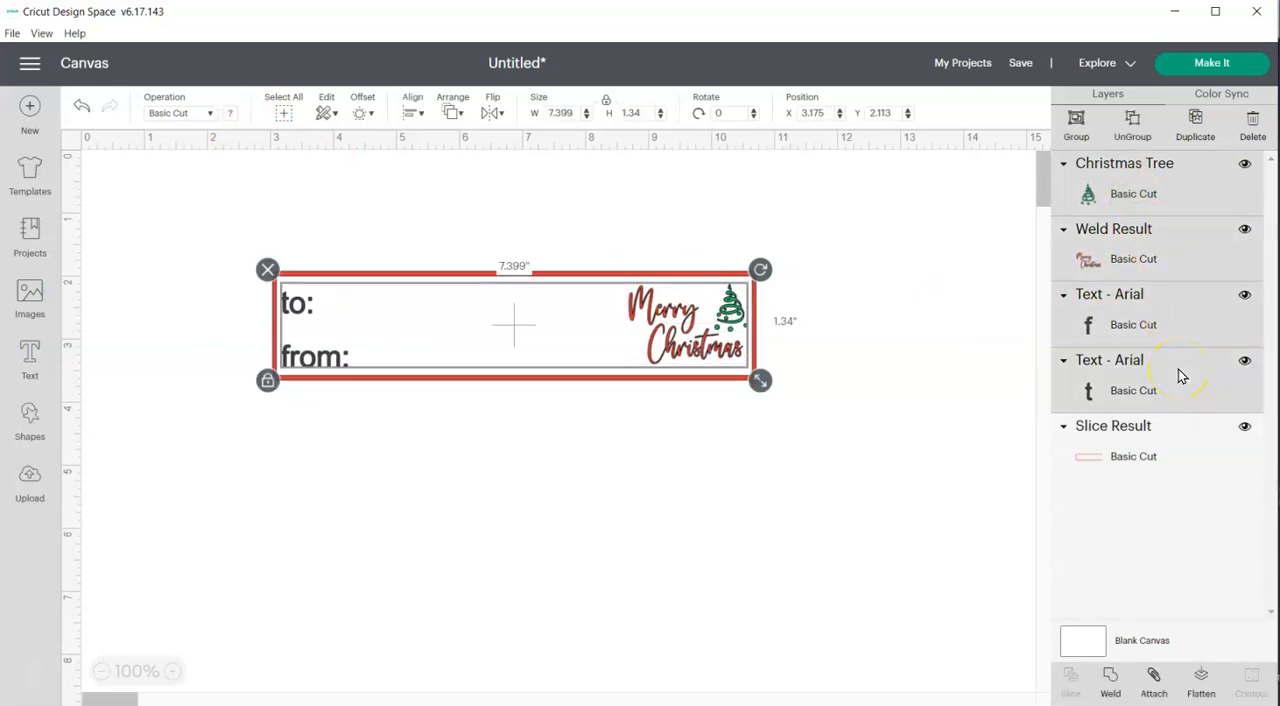
click(209, 116)
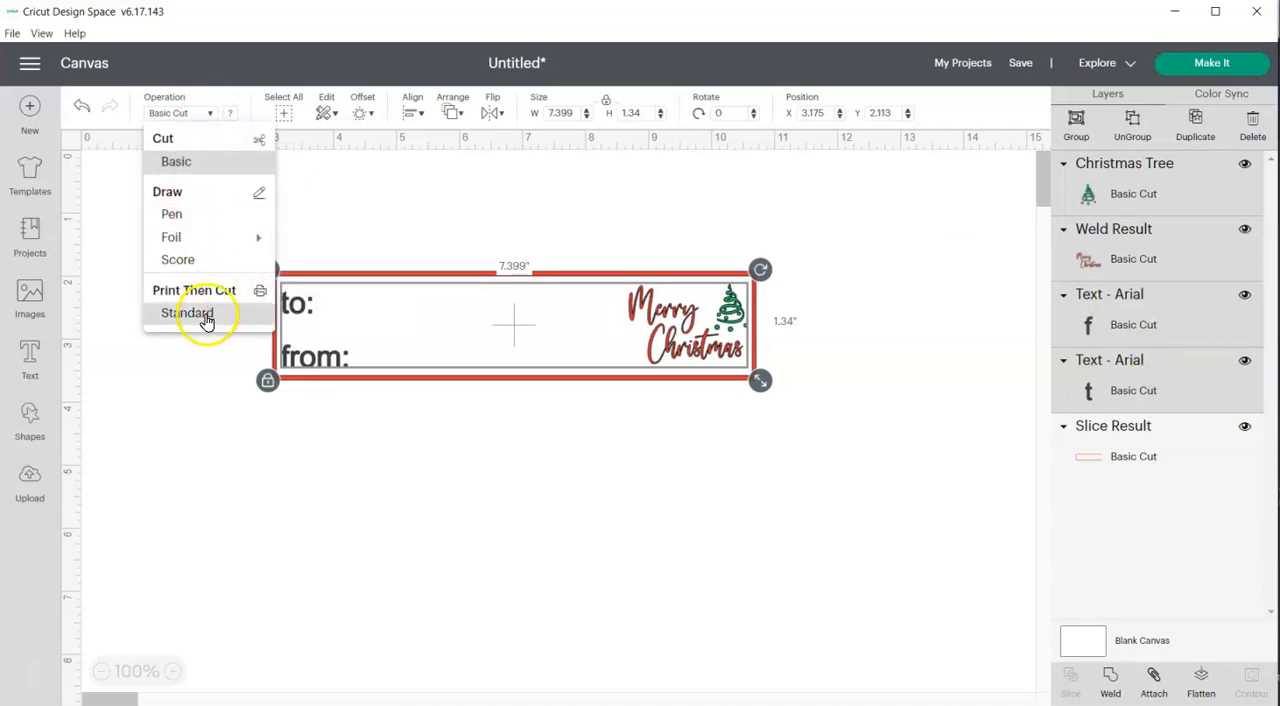
click(206, 318)
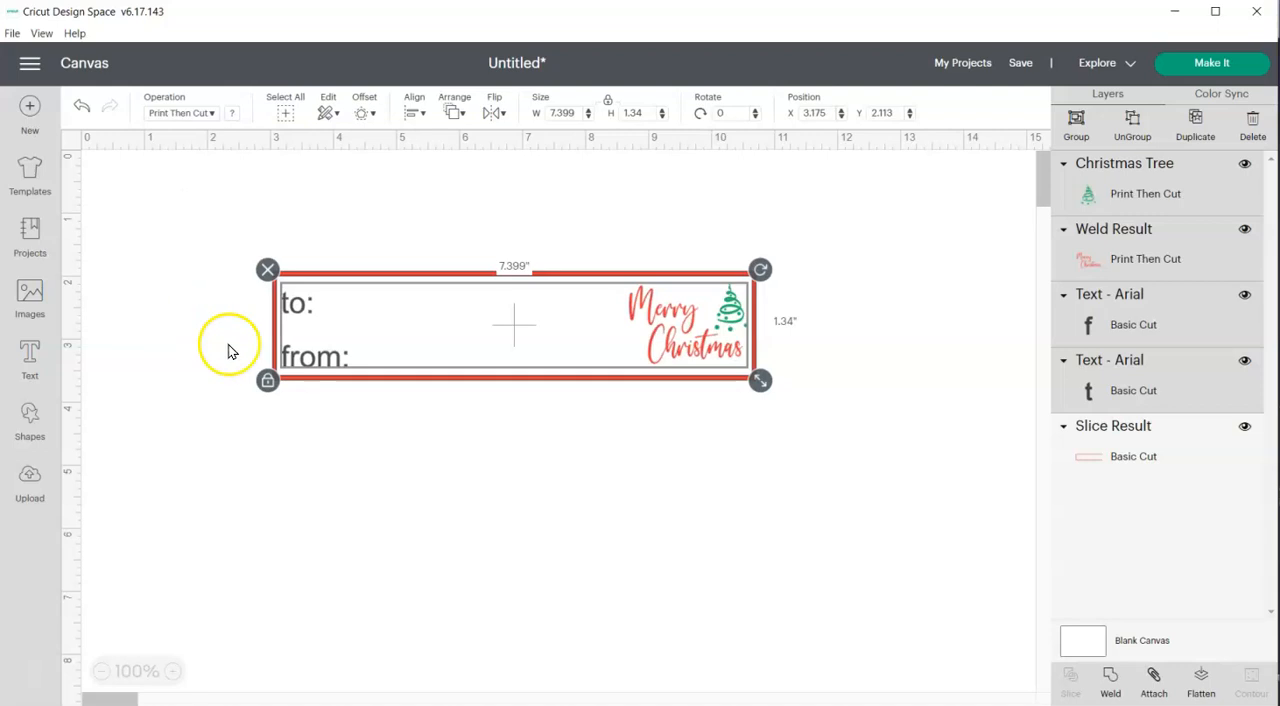
click(590, 468)
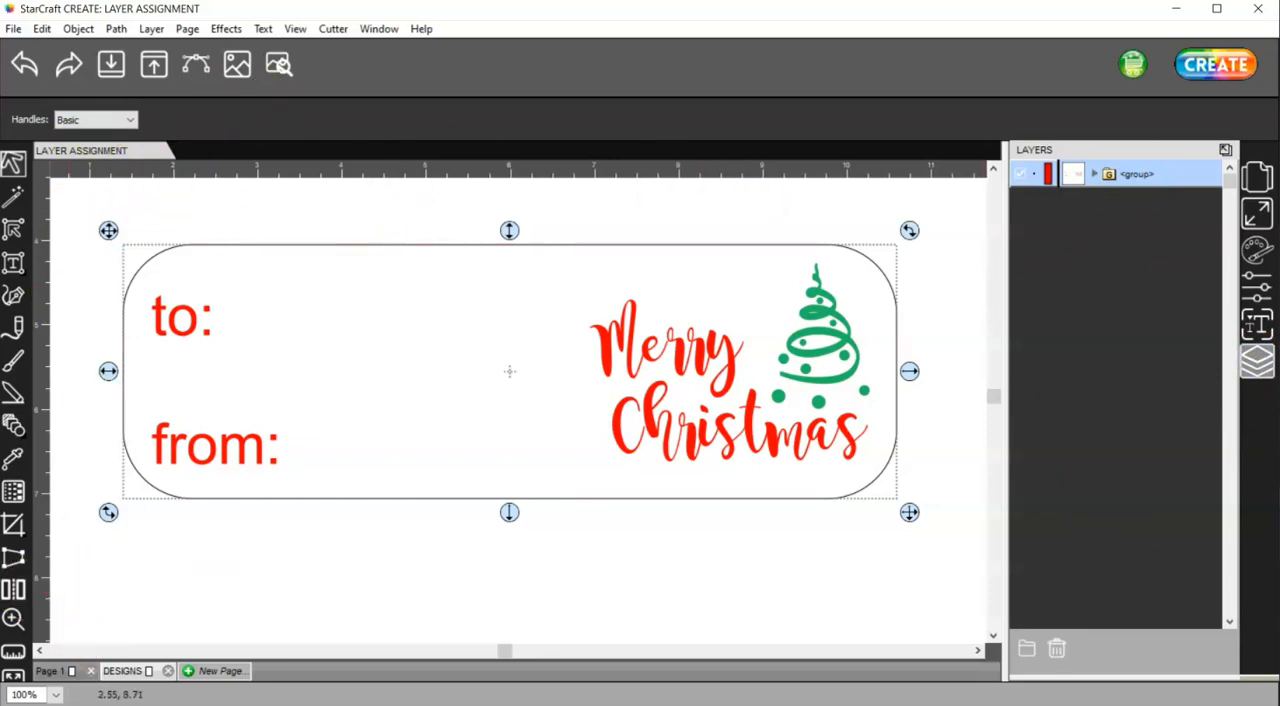
Back in StarCraft CREATE, add a new page with the default properties and import Daisy-head.svg onto it
click(125, 672)
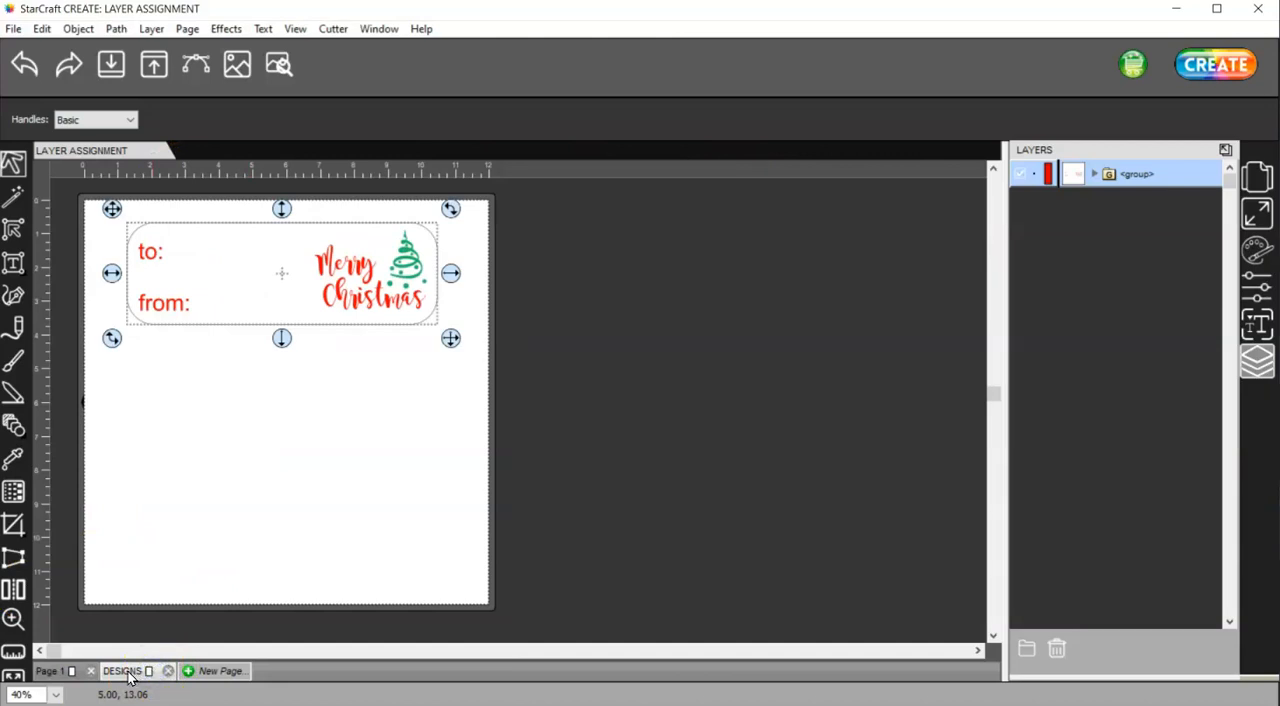
click(210, 671)
click(720, 411)
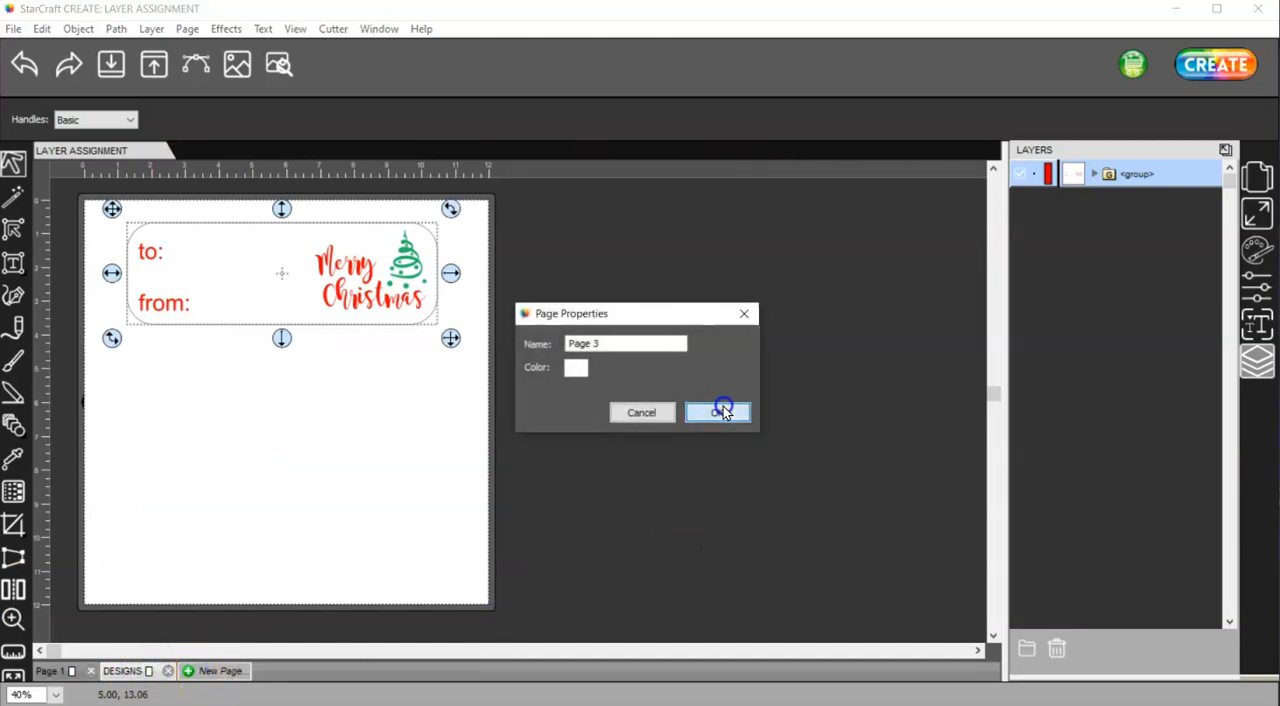
click(112, 66)
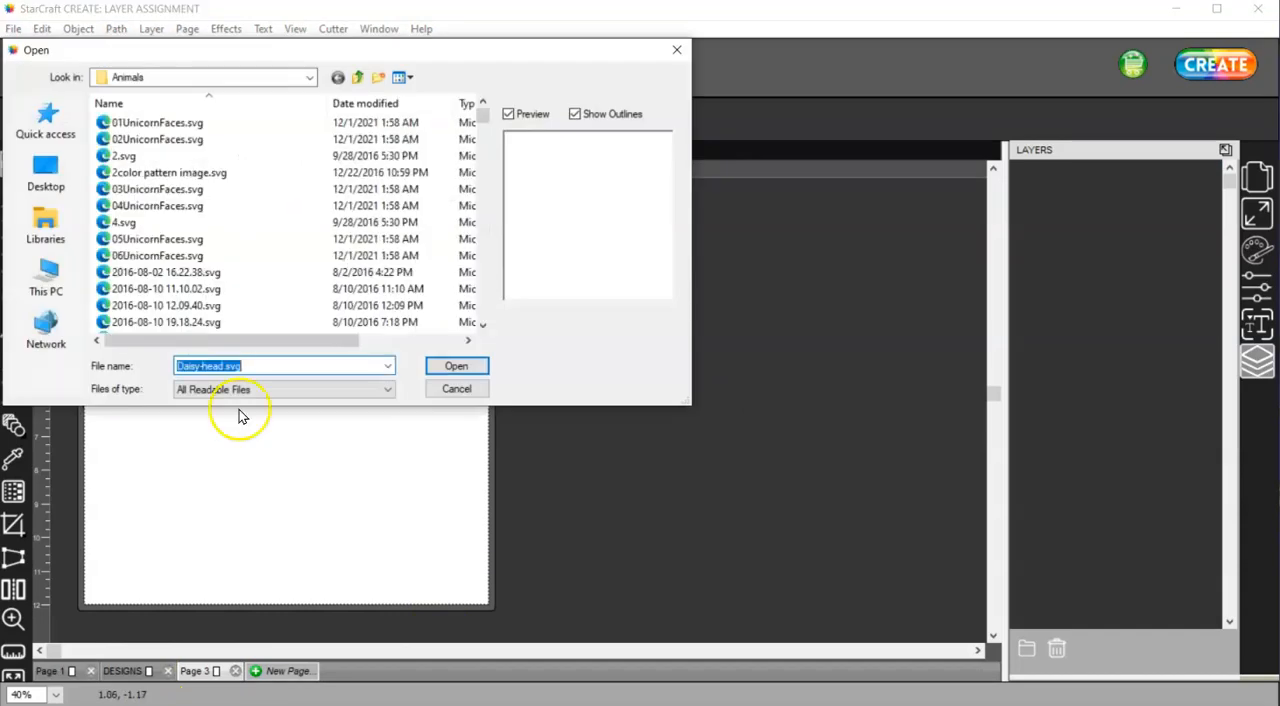
click(456, 366)
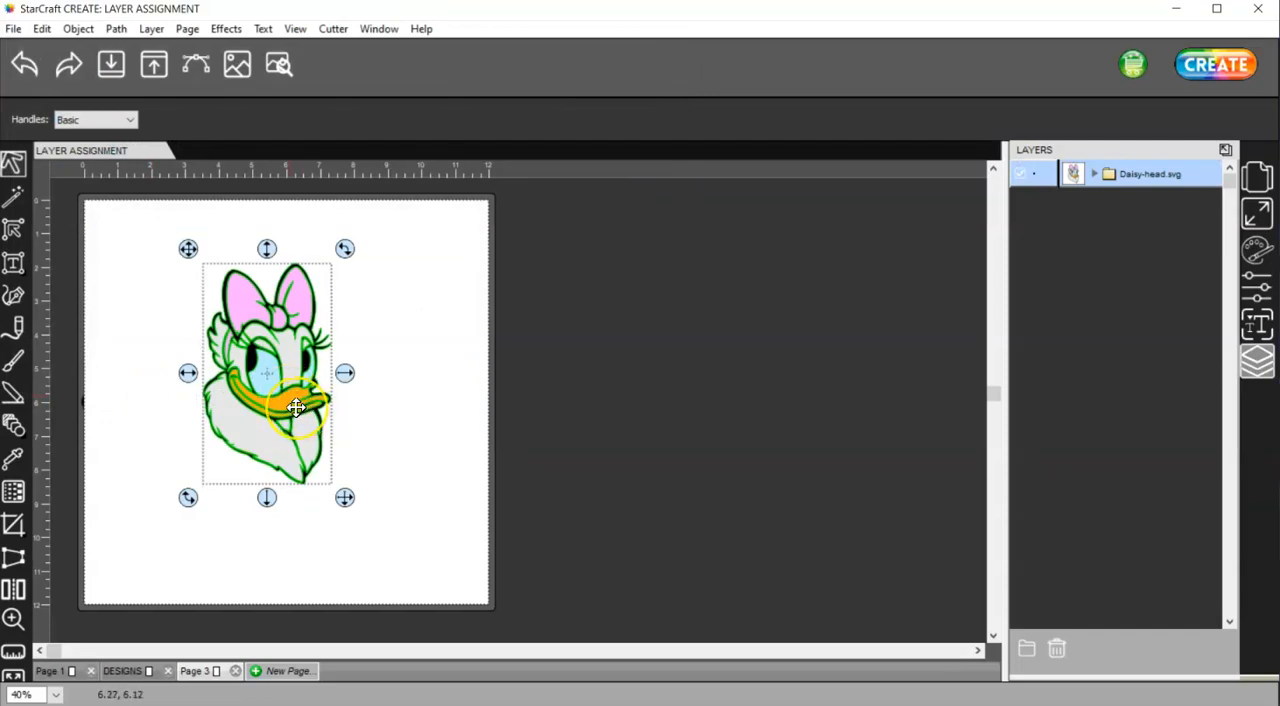
Expand the Daisy-head.svg layer tree and ungroup the design twice to separate its individual color paths
click(1095, 174)
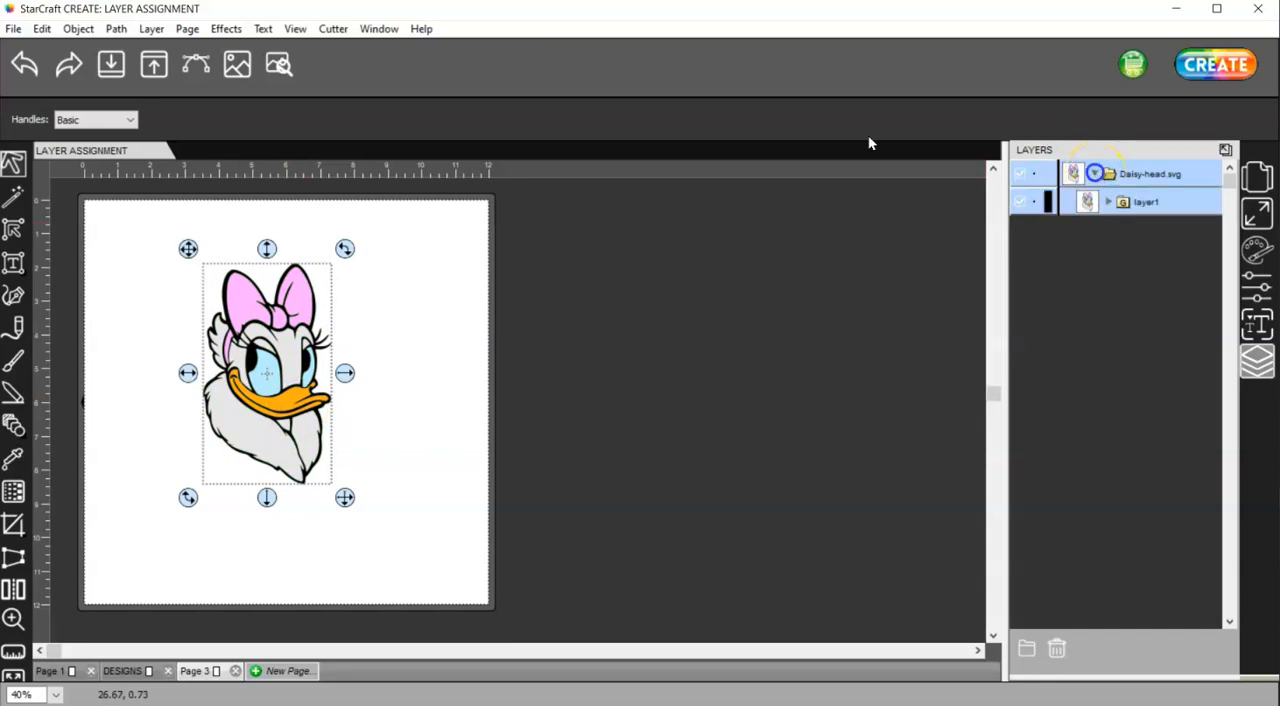
click(1107, 202)
click(1122, 230)
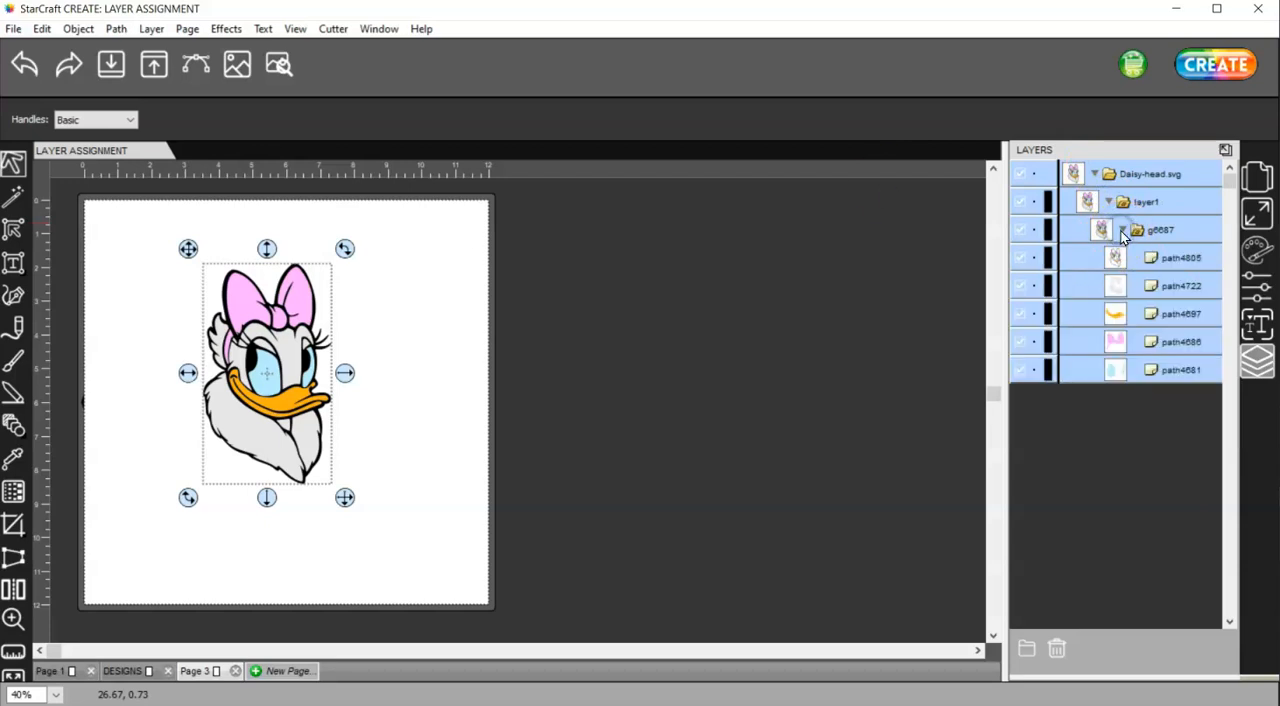
drag(434, 534, 159, 249)
right_click(261, 316)
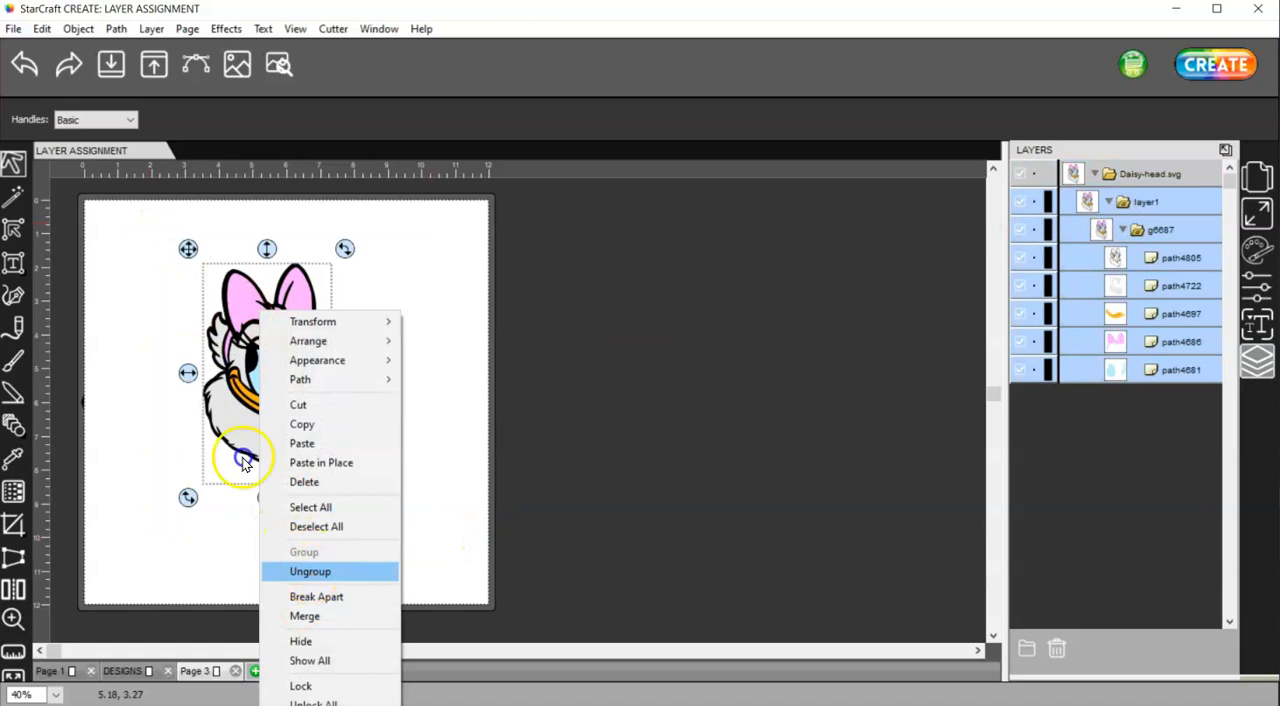
click(310, 571)
drag(384, 508, 121, 183)
right_click(263, 328)
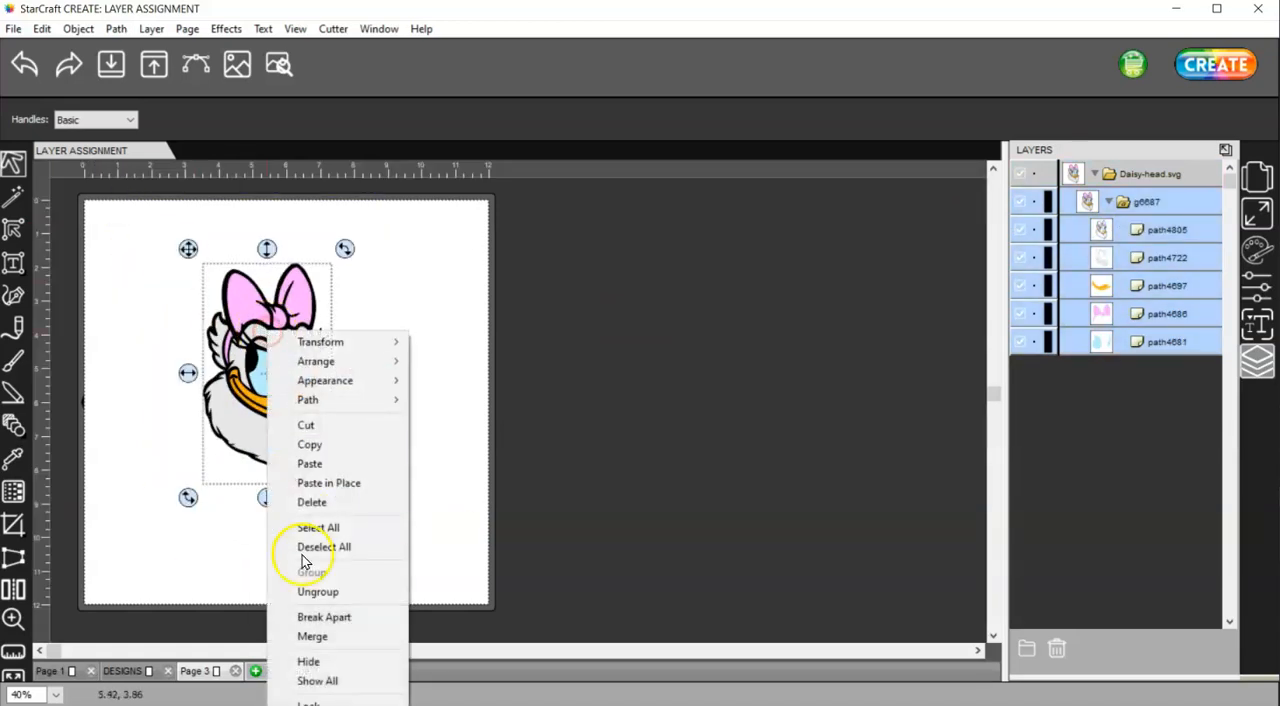
click(318, 591)
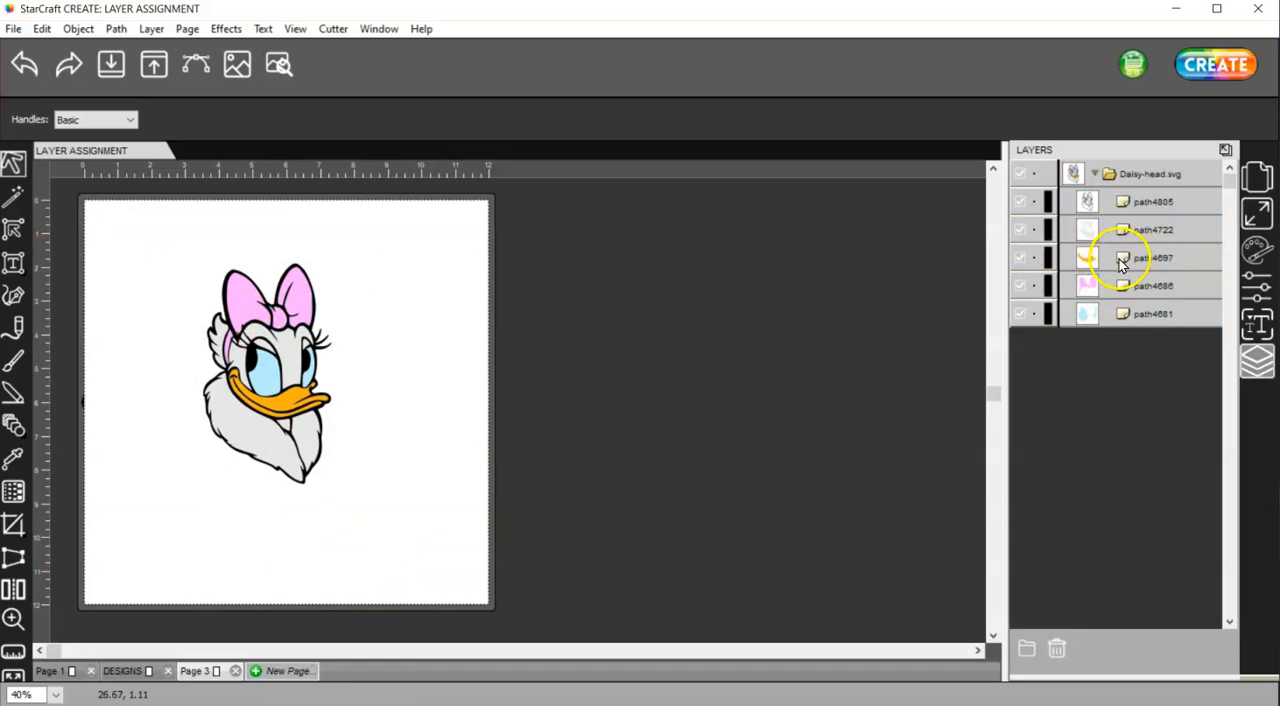
Hide the black outline path4805 and set the four color paths' cut line type to Print+Cut Print
click(1020, 203)
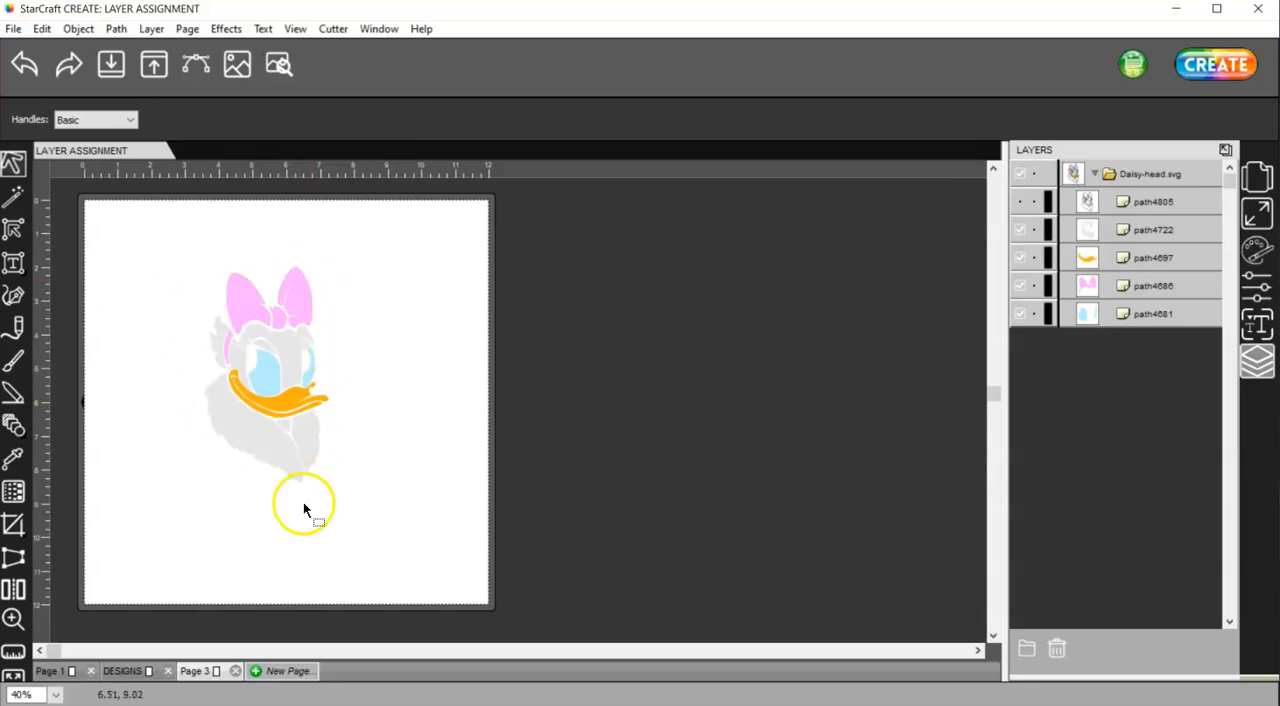
drag(368, 516, 172, 215)
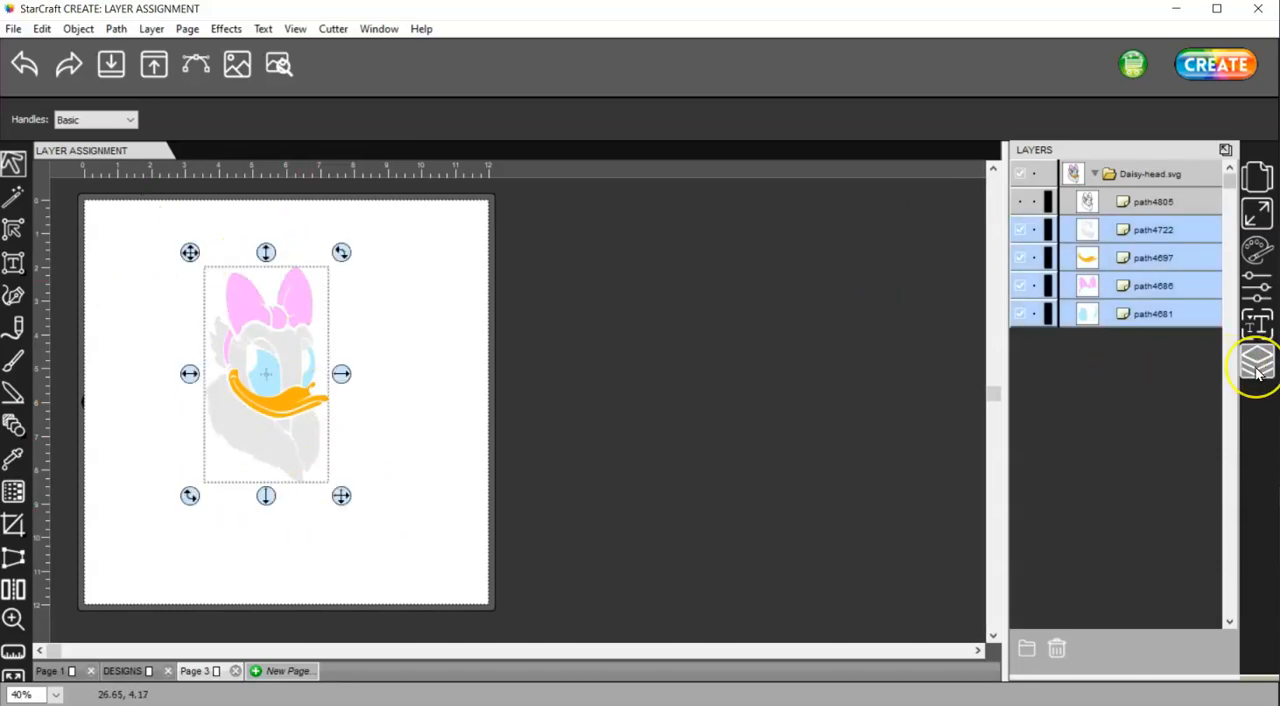
click(1257, 287)
click(1137, 289)
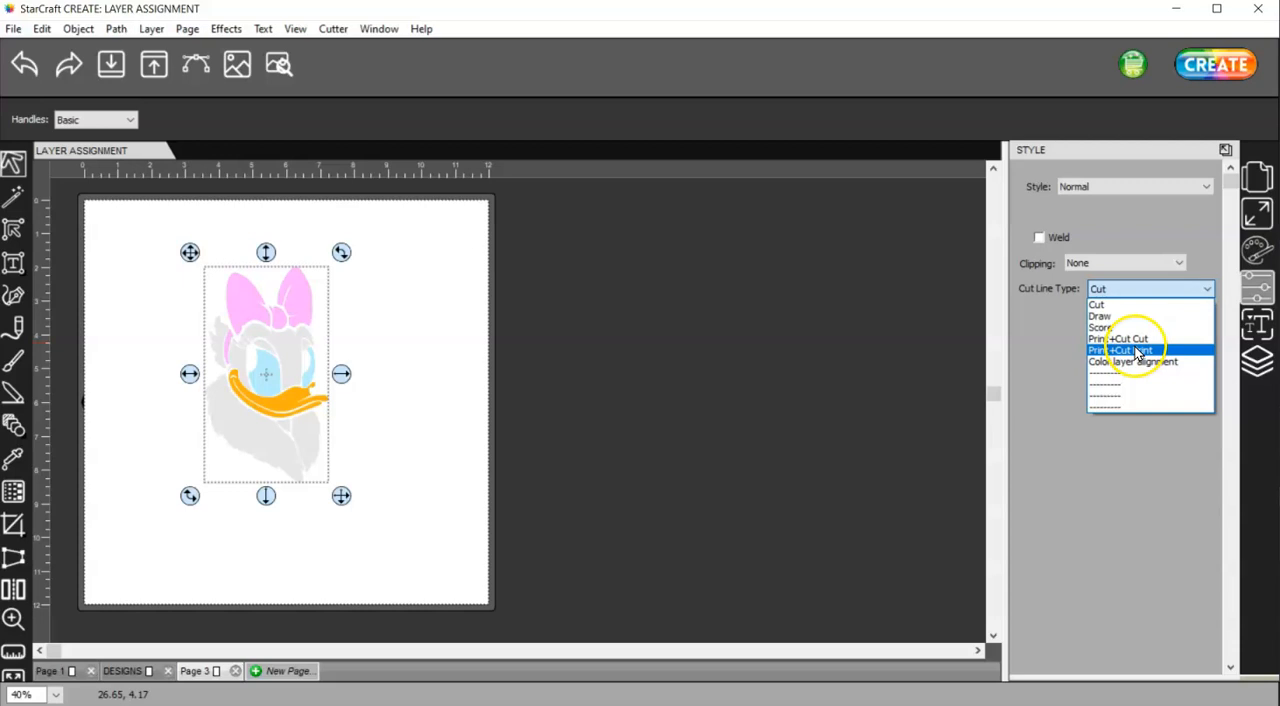
click(1136, 351)
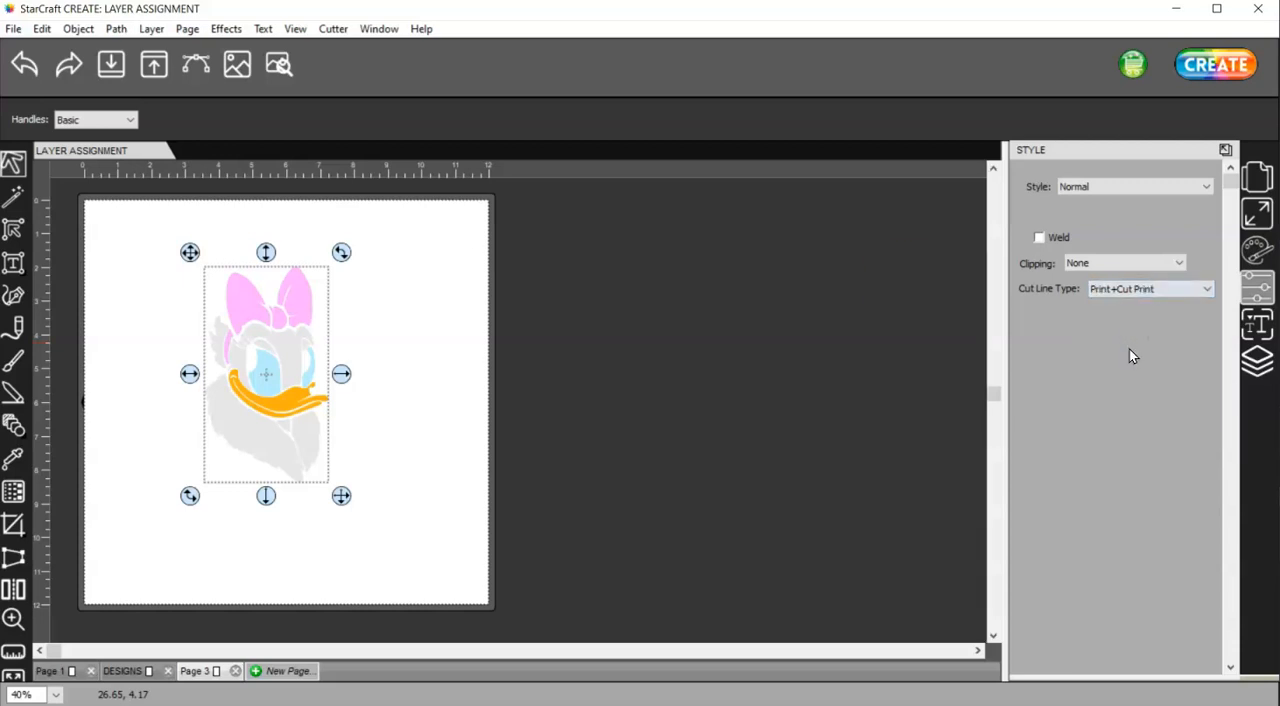
Hide the four color paths path4722, path4697, path4686 and path4681, and show only the black outline path4805
click(1256, 362)
click(1146, 202)
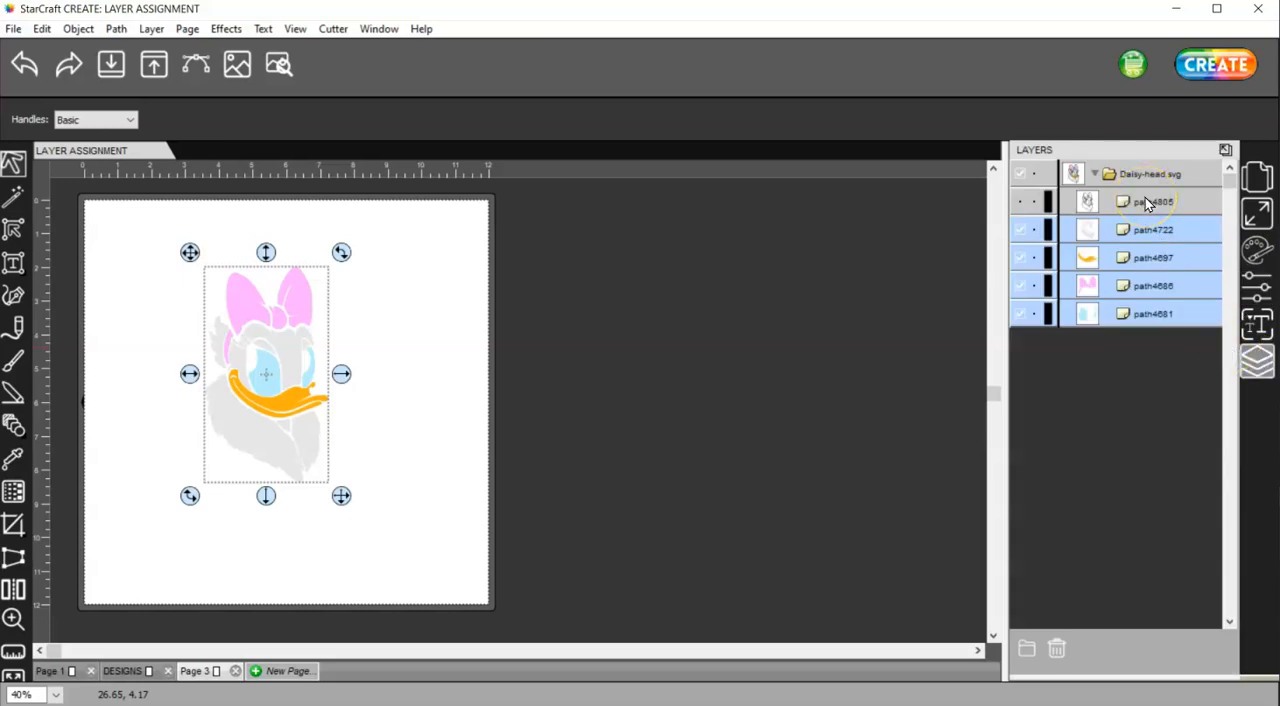
click(1020, 231)
click(1021, 257)
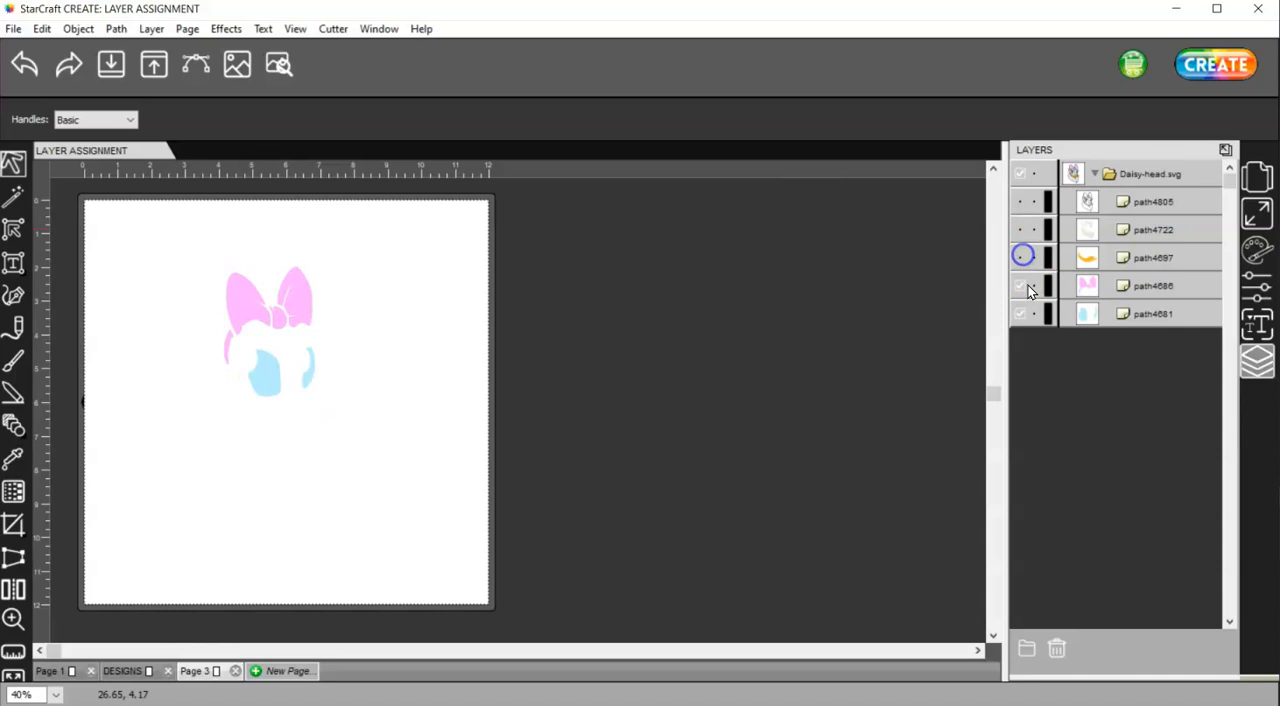
click(1019, 286)
click(1021, 314)
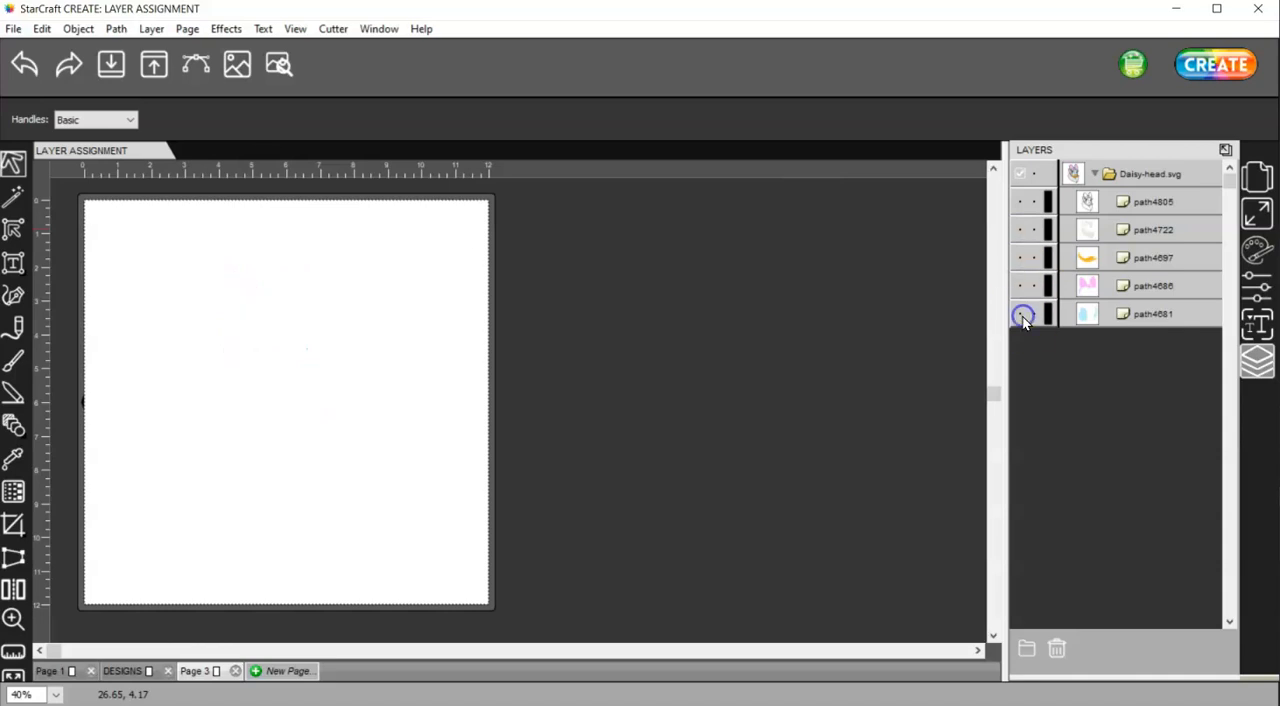
click(1020, 202)
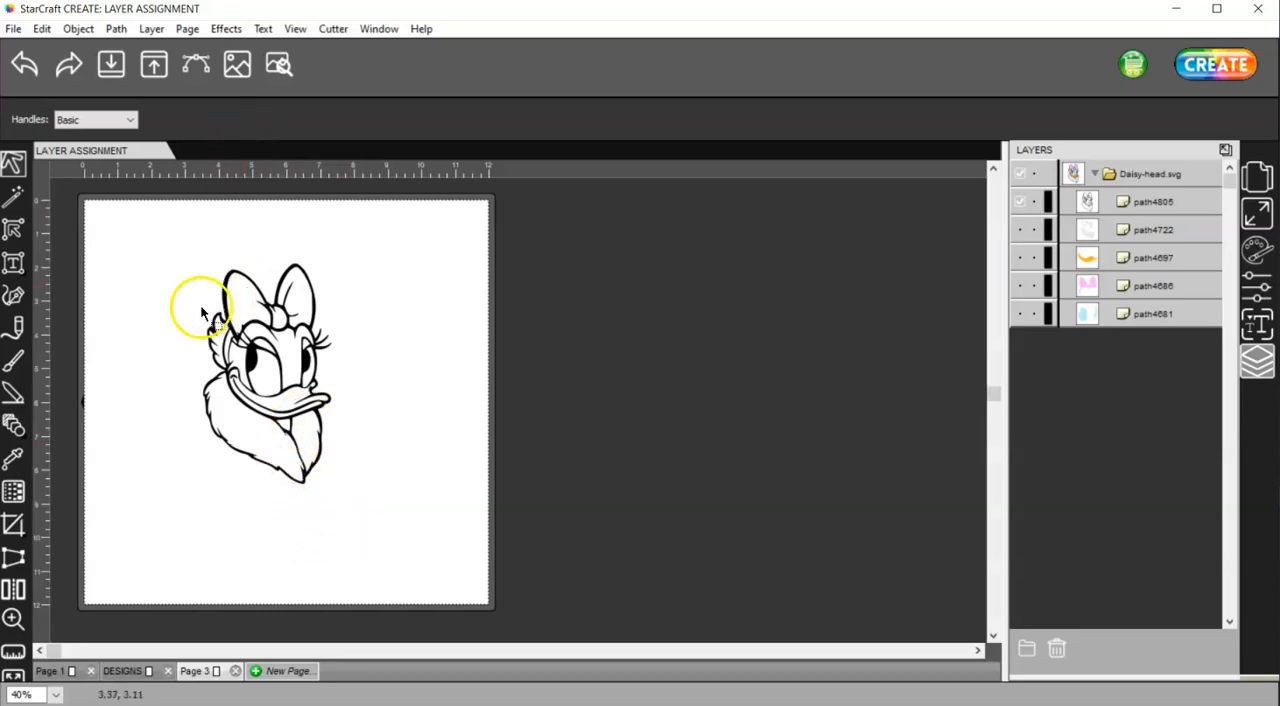
Preview the cut lines of the black outline path up close and close the preview
alt+scroll(183, 283, up, 1)
click(278, 63)
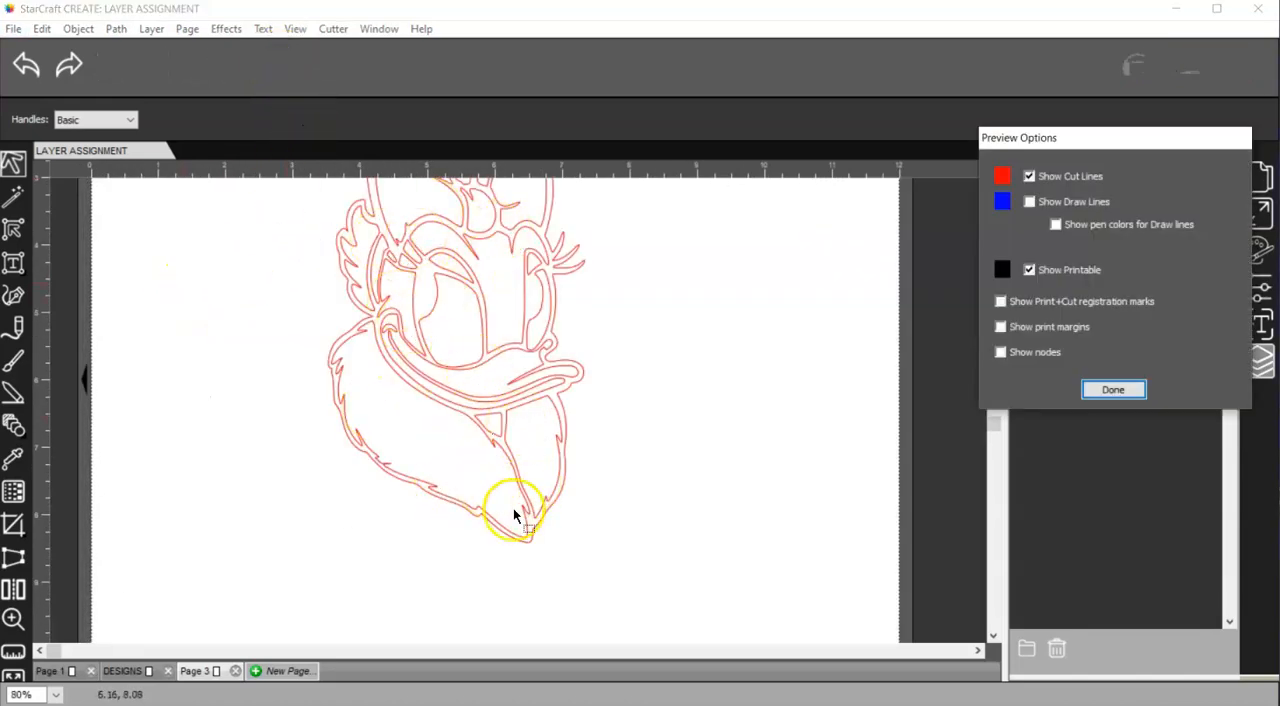
click(1102, 392)
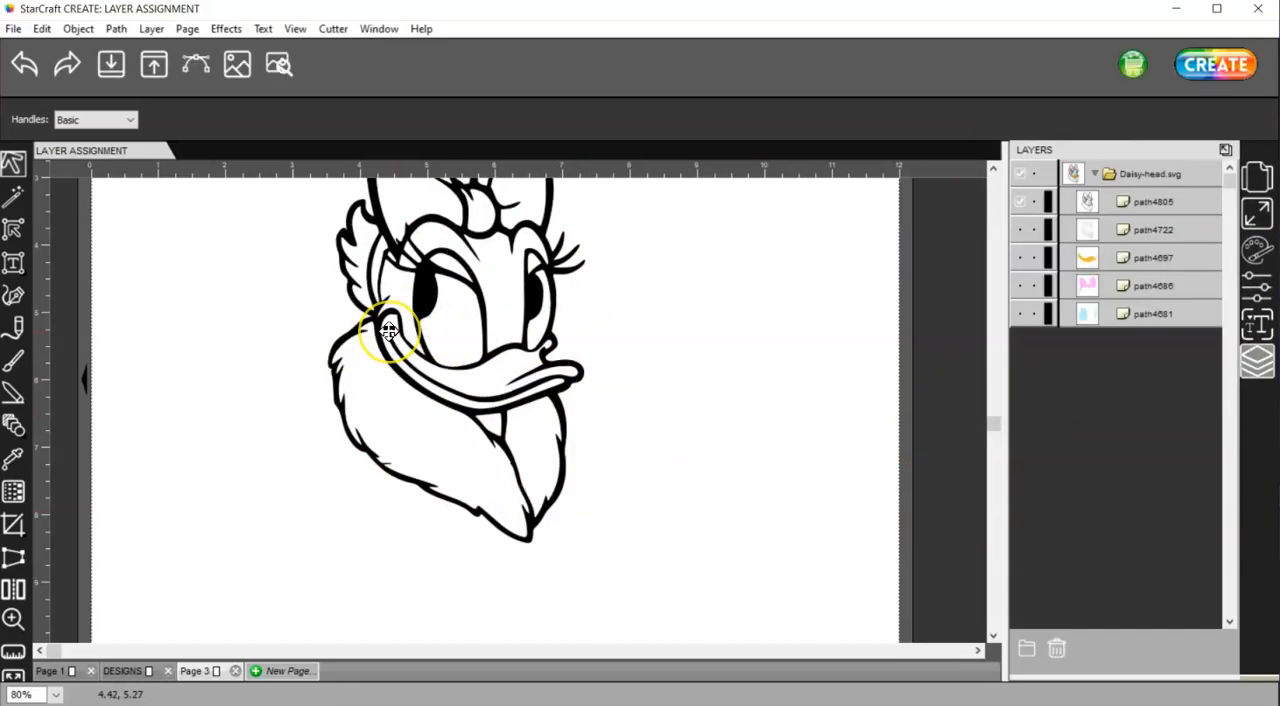
ctrl+scroll(389, 330, down, 2)
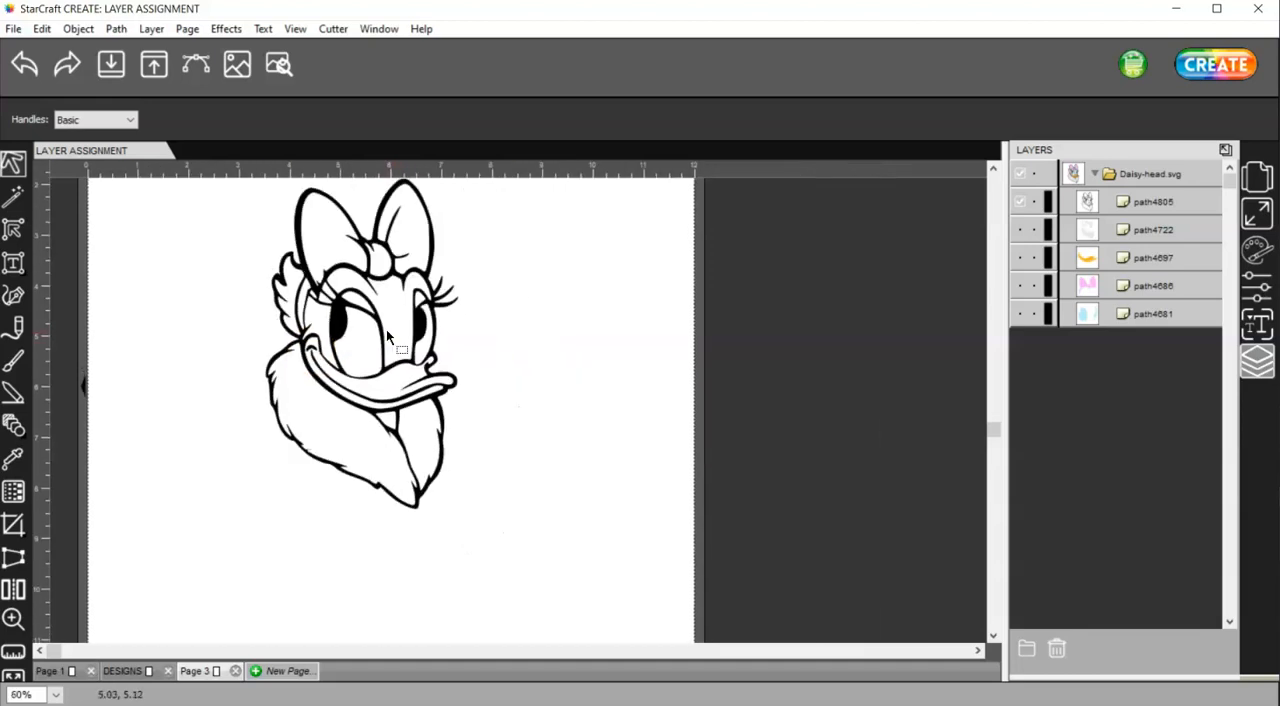
Break apart the black outline path and merge its pieces into one solid silhouette
click(388, 269)
drag(508, 592, 196, 152)
click(78, 29)
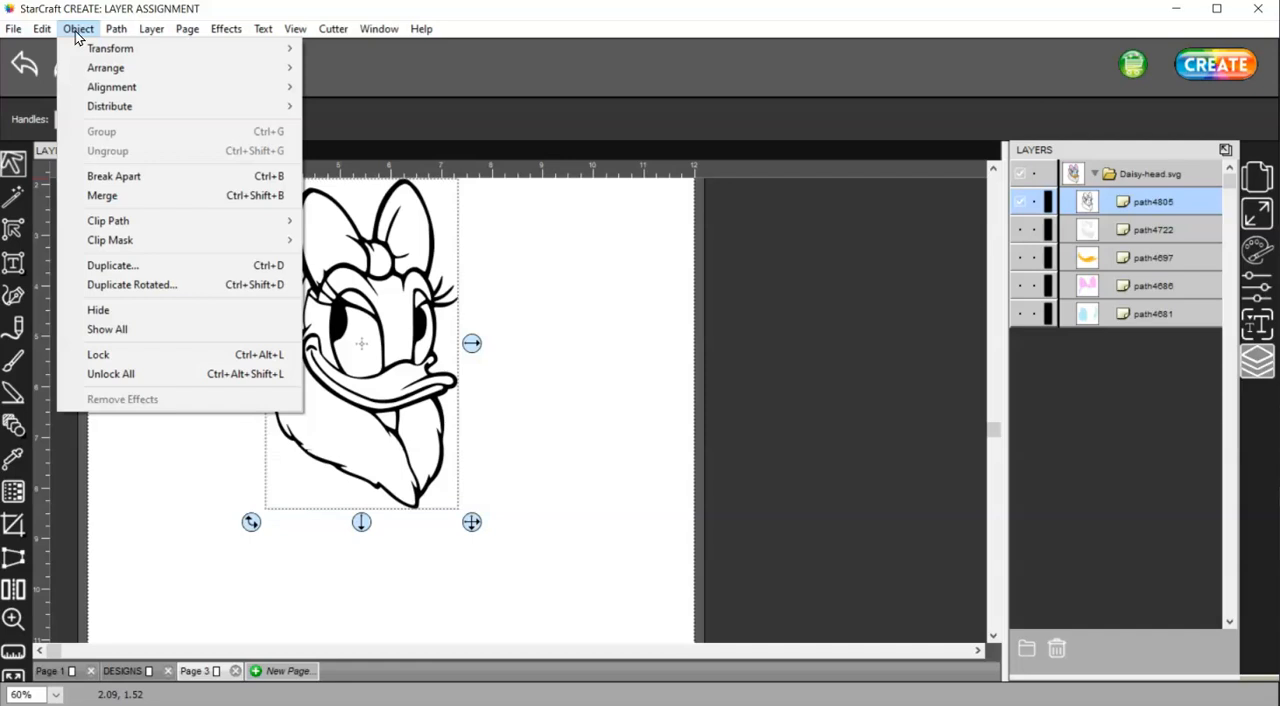
click(145, 176)
alt+scroll(160, 229, down, 2)
drag(395, 508, 174, 216)
click(116, 28)
click(142, 45)
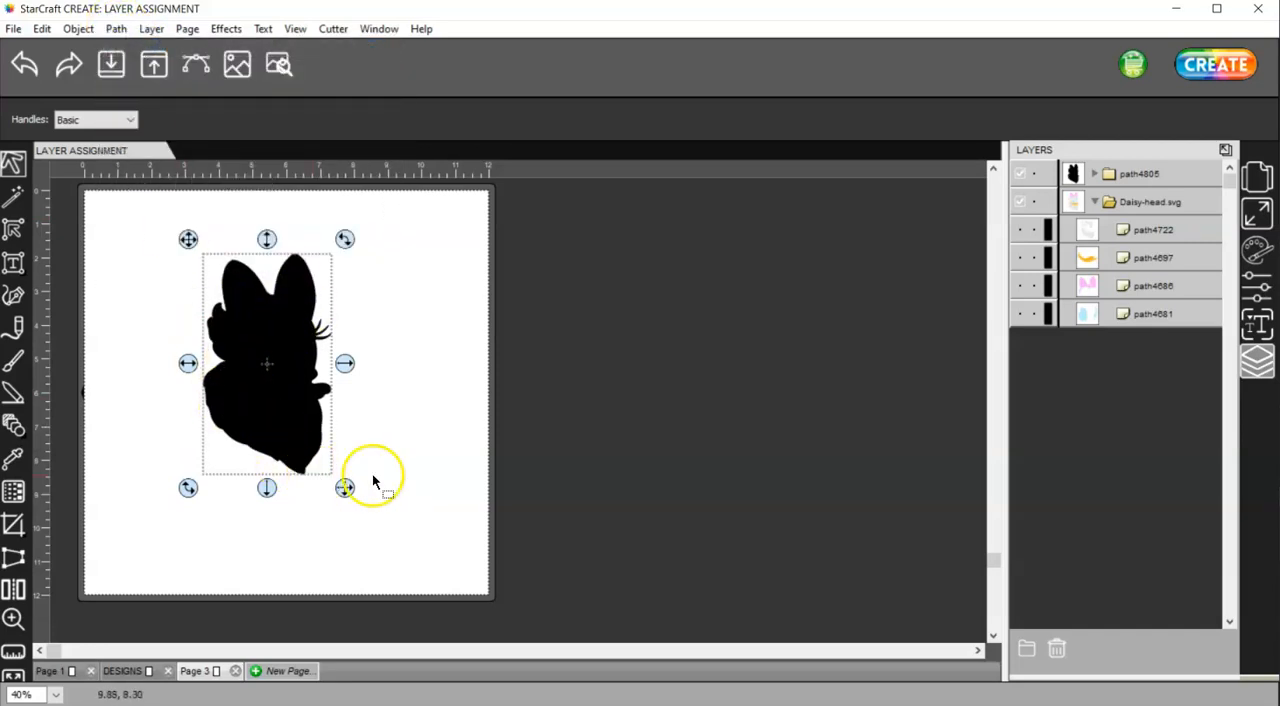
Show the four color paths again and move the path4805 silhouette below them in the layer order
click(1020, 229)
click(1020, 258)
click(1020, 286)
click(1019, 314)
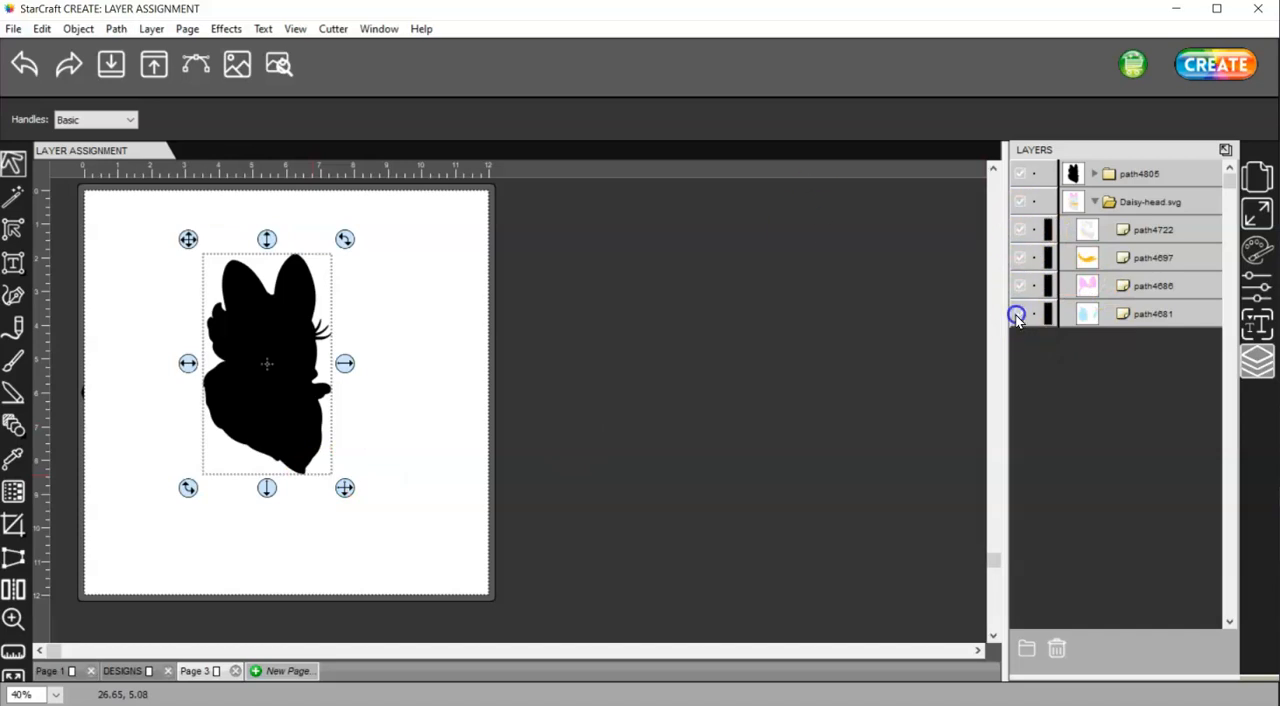
drag(1119, 271, 1116, 324)
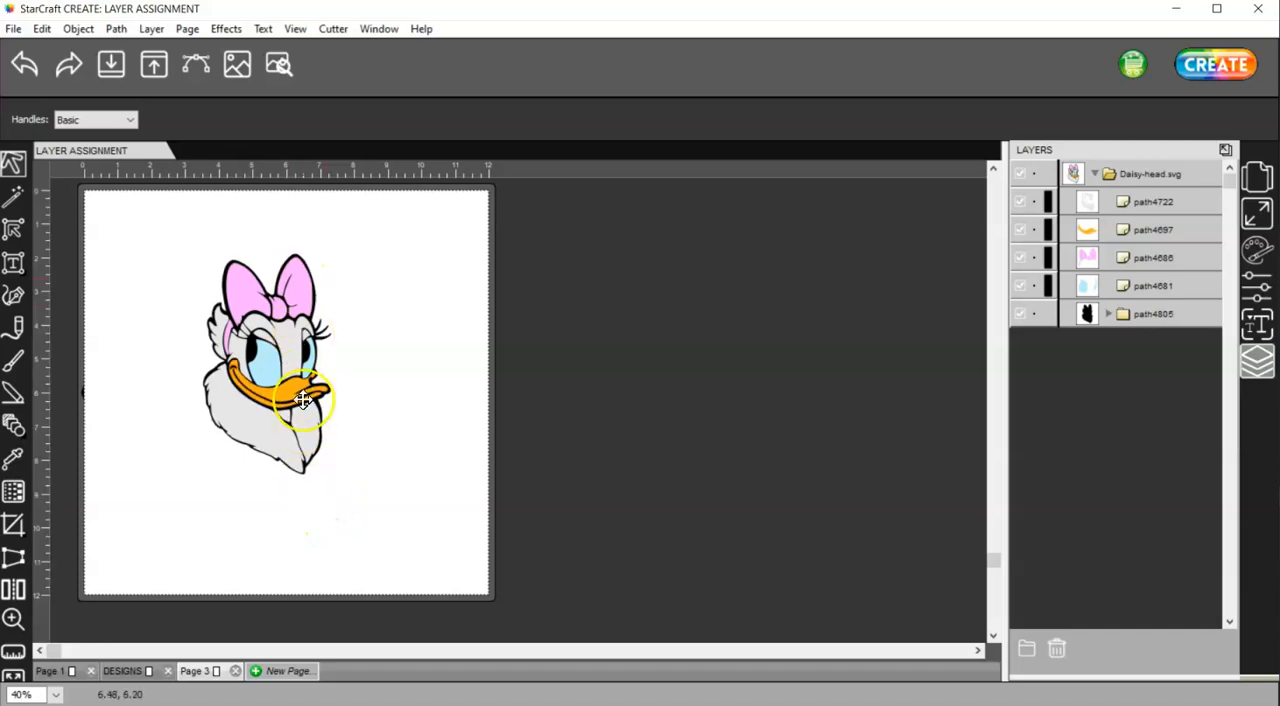
Check the cut line type assigned to the pink bow path4686
click(1118, 257)
click(1262, 288)
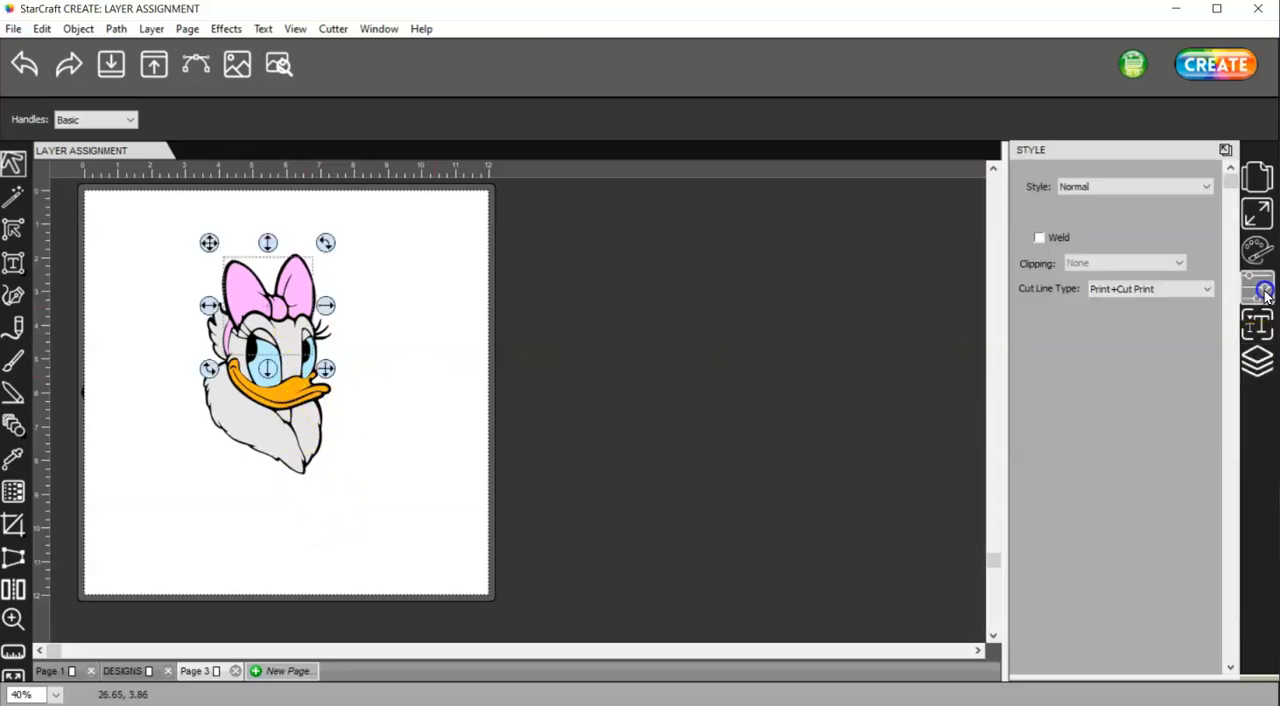
click(1110, 288)
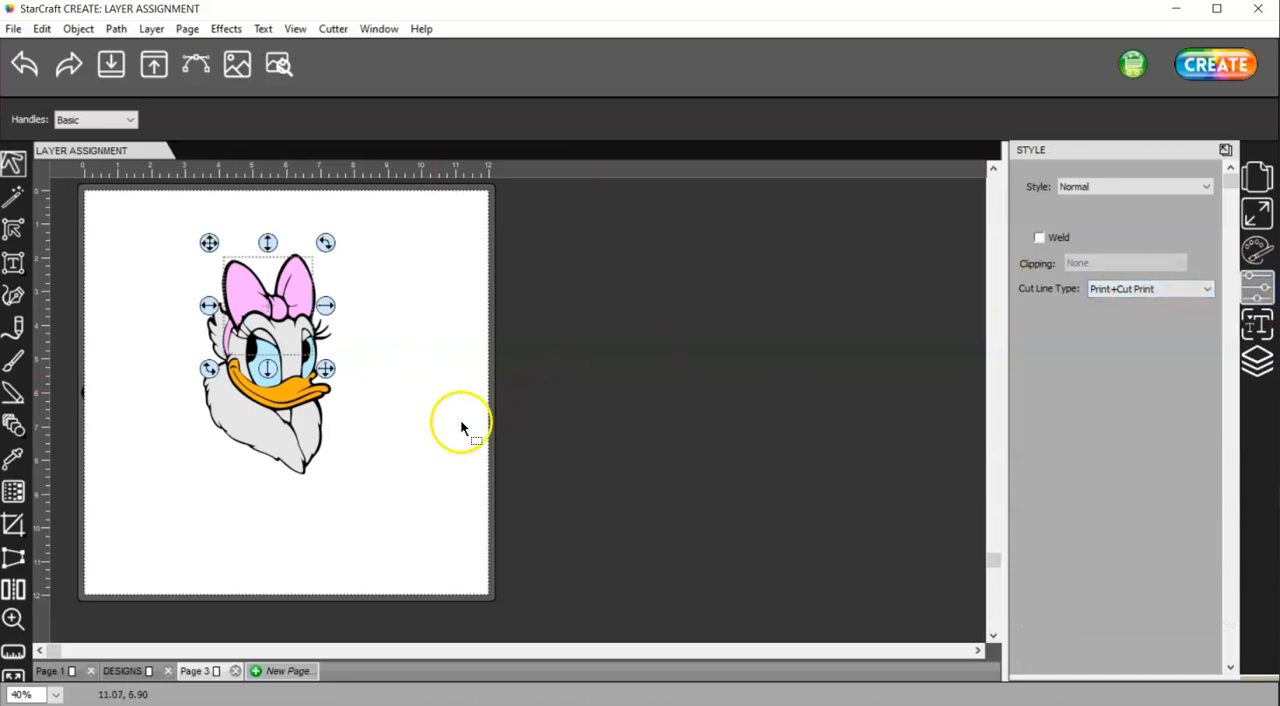
click(405, 440)
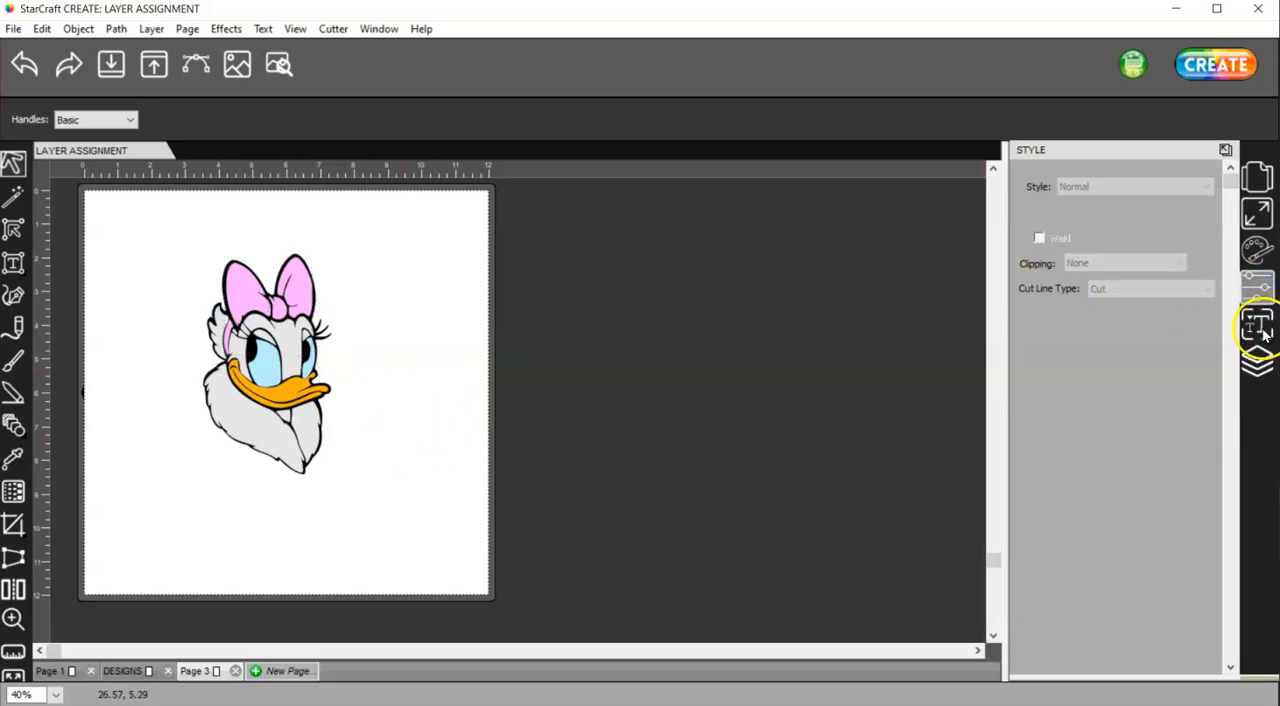
Group the four color paths path4722, path4697, path4686 and path4681 together
click(1258, 360)
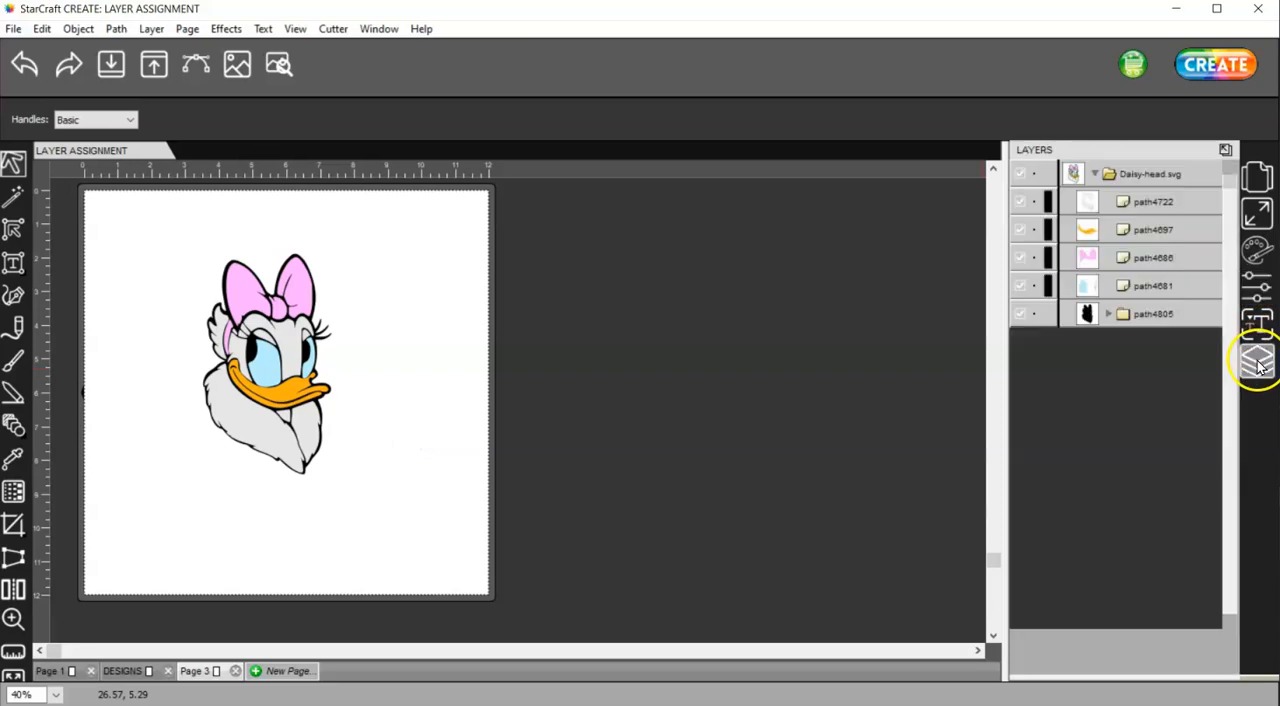
click(1152, 230)
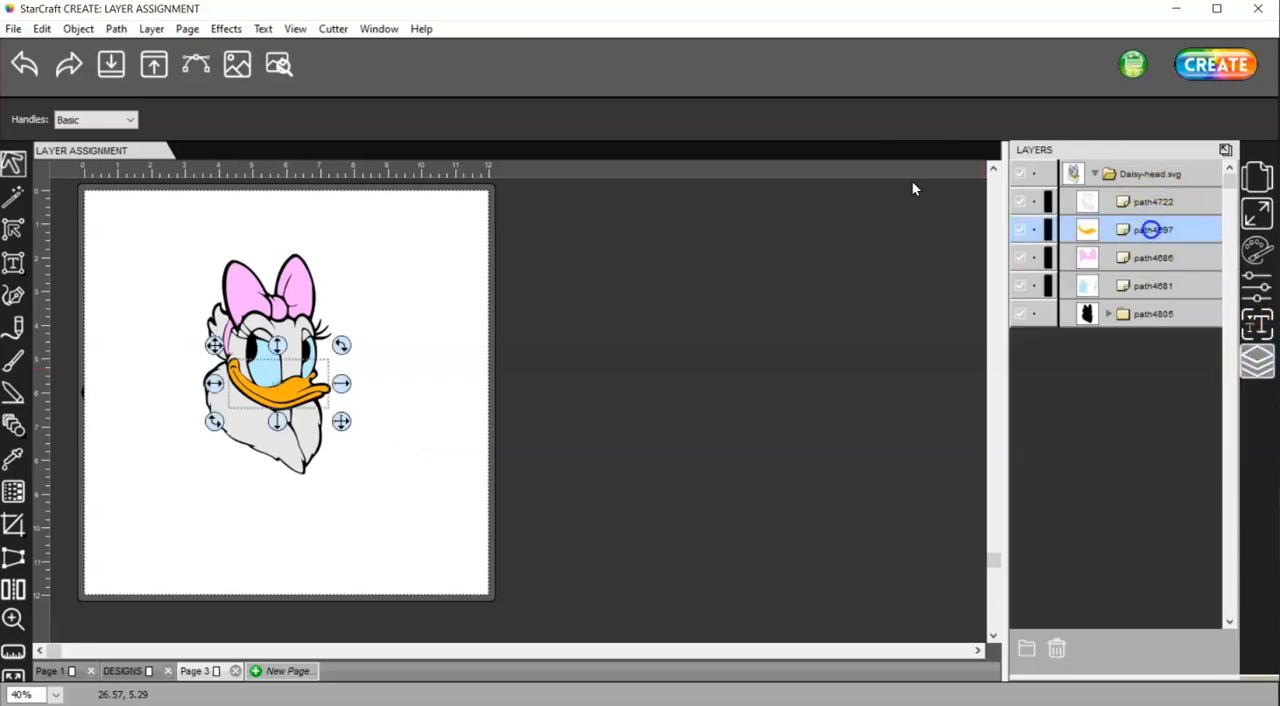
shift+click(1160, 258)
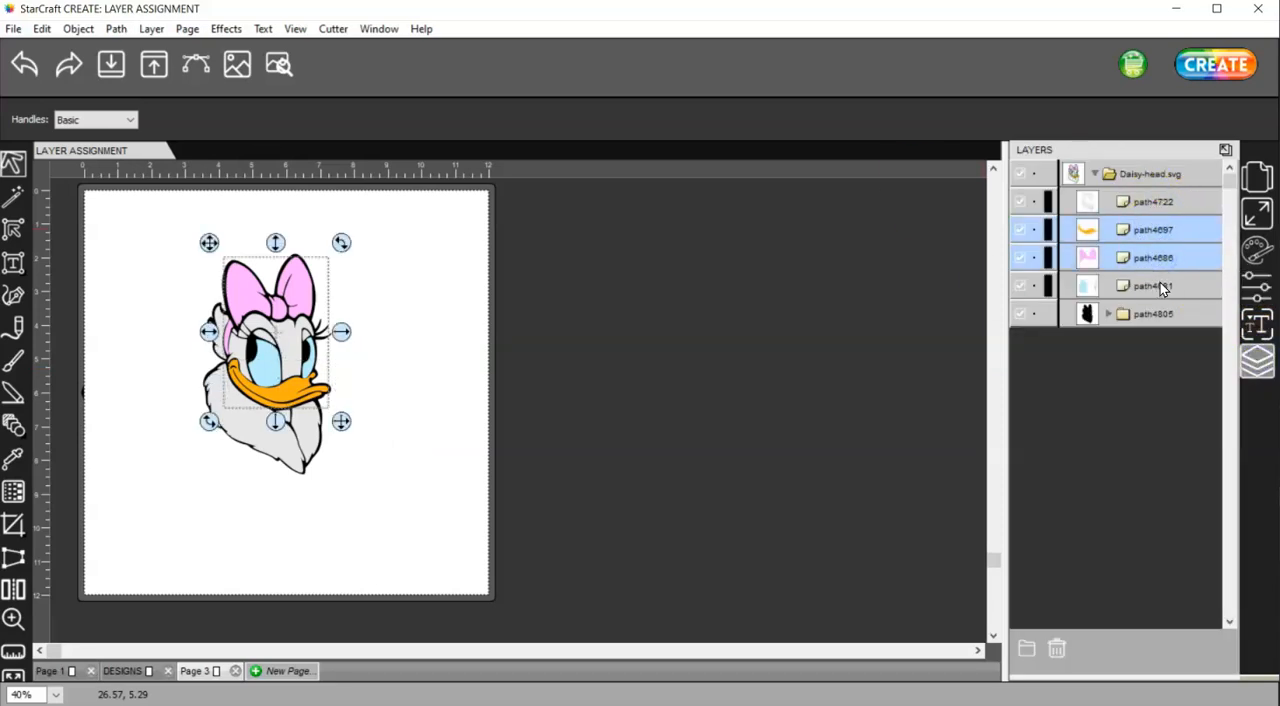
shift+click(1160, 286)
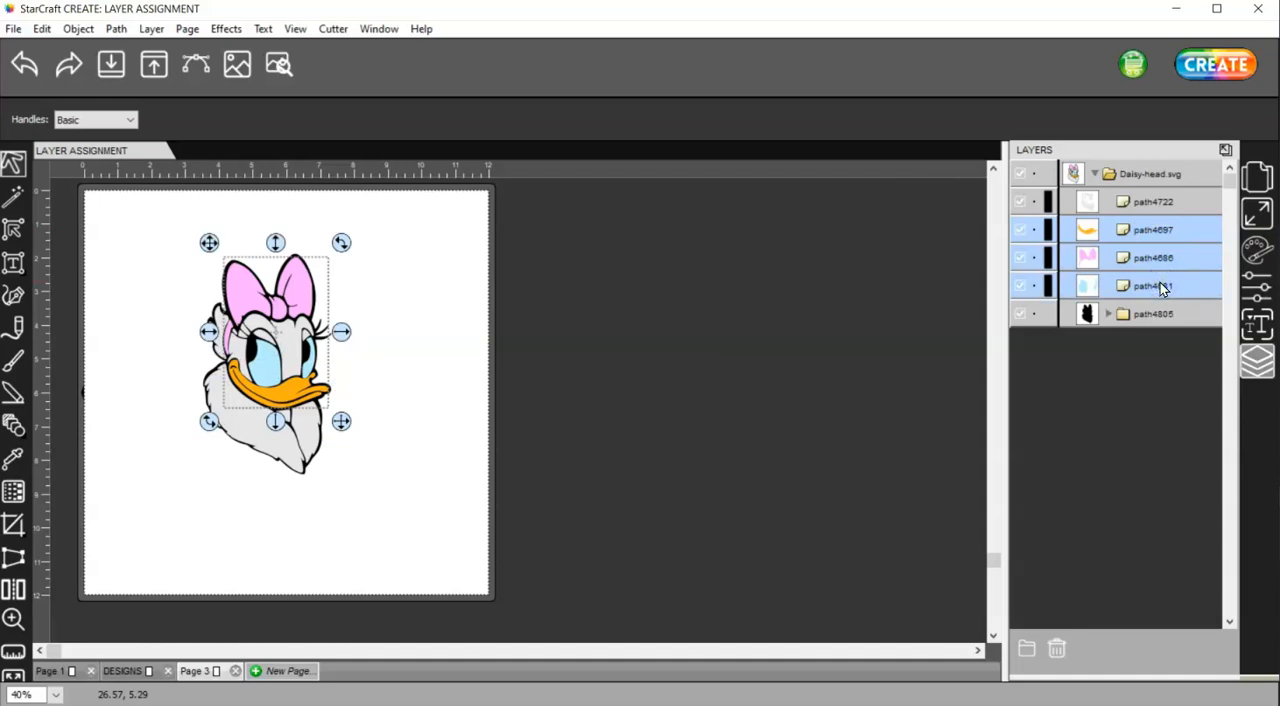
shift+click(1146, 202)
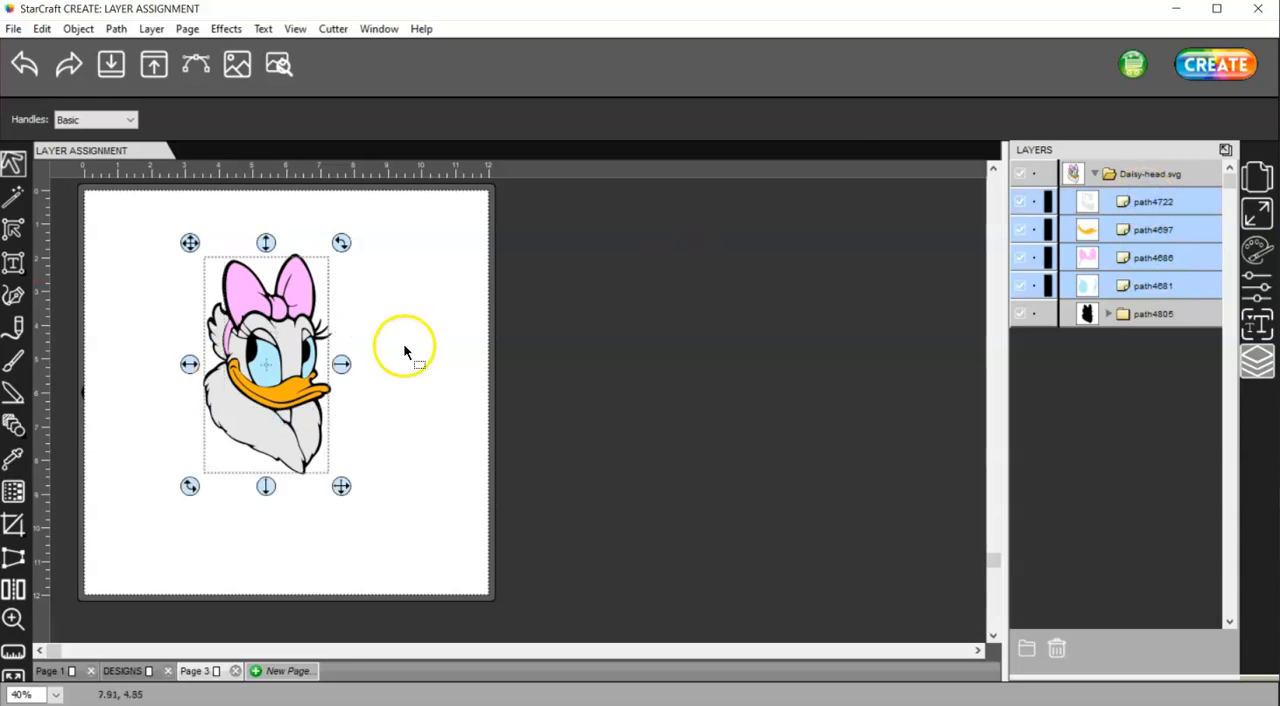
right_click(303, 342)
click(385, 588)
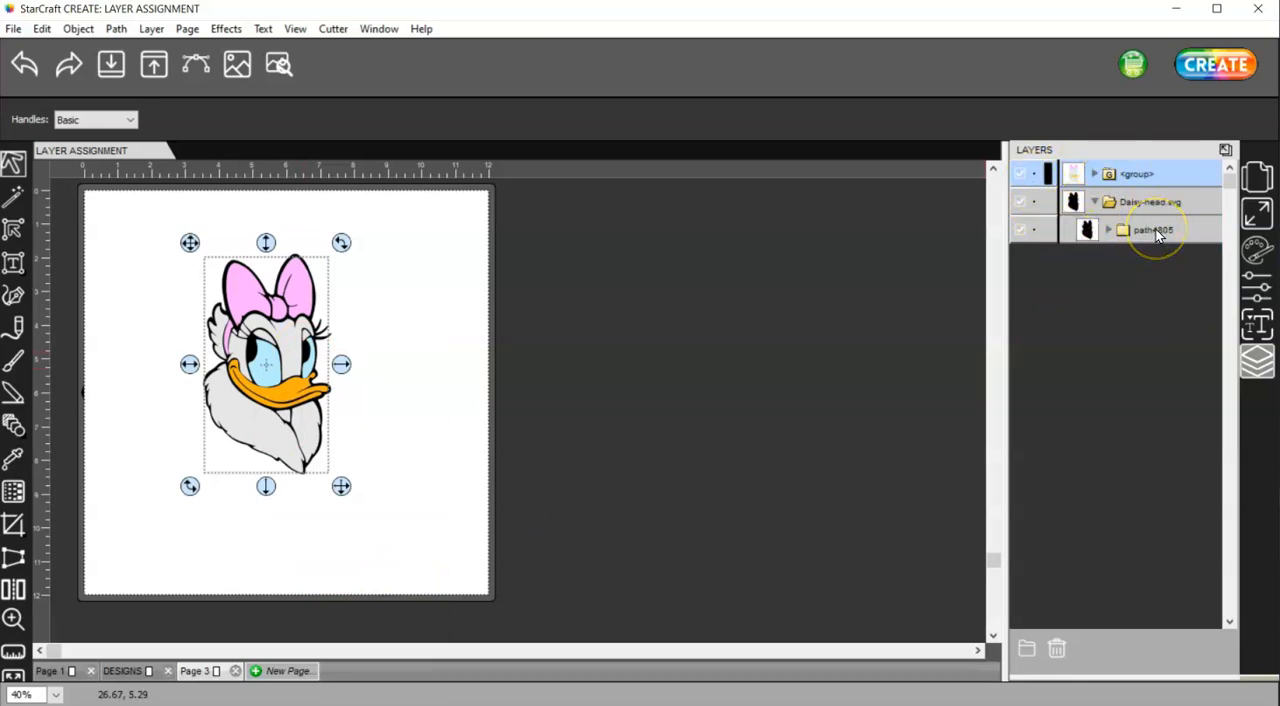
Inspect the silhouette with the color group temporarily hidden, and move the whole Daisy design off the page
click(1020, 174)
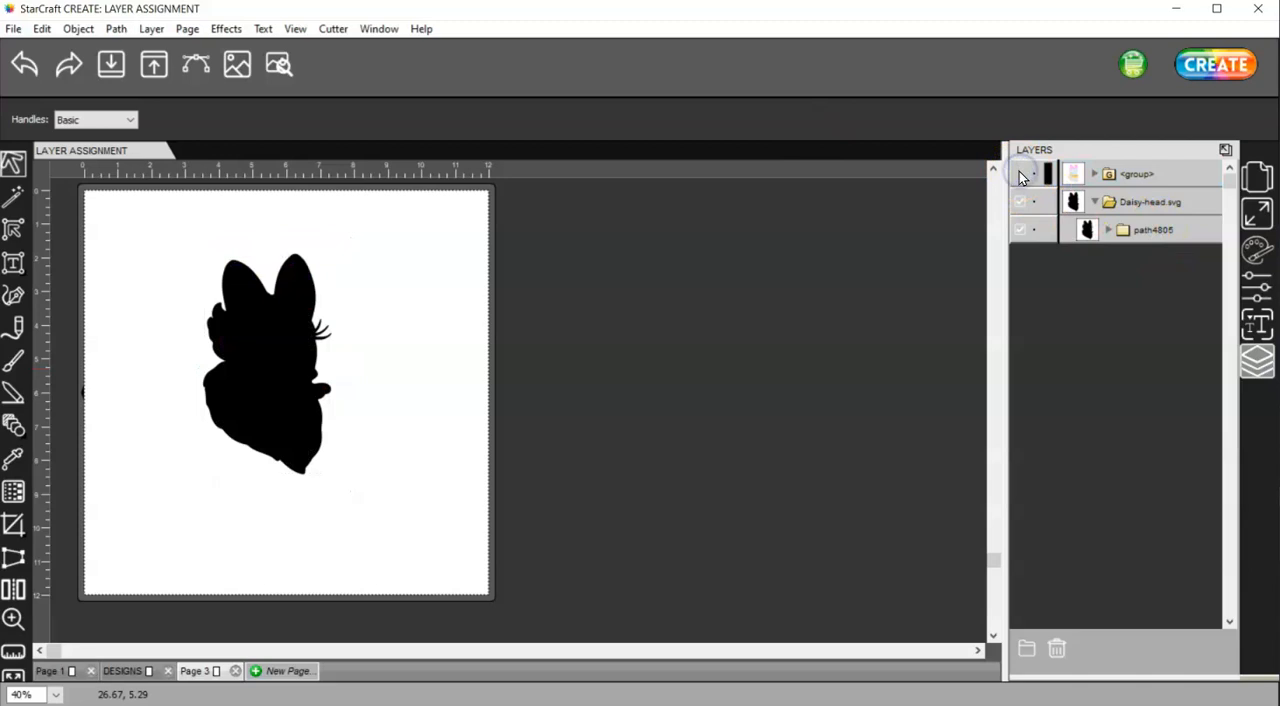
click(1020, 174)
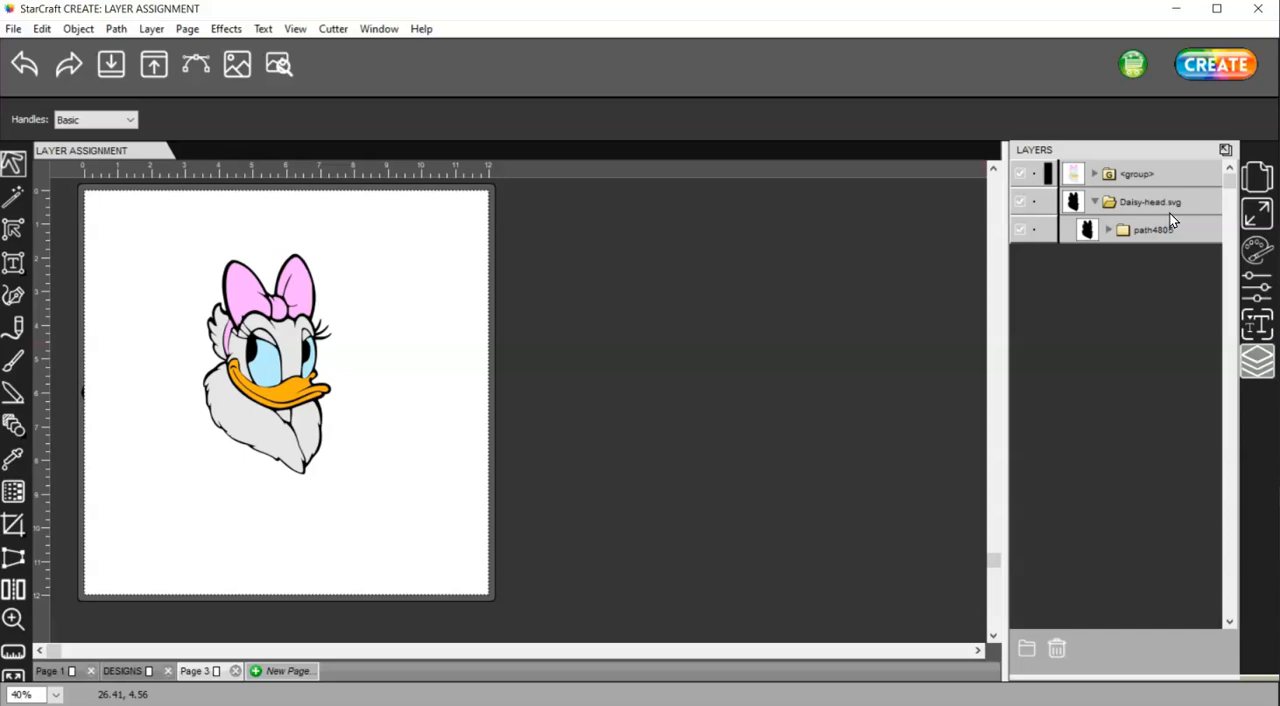
drag(403, 525, 149, 240)
drag(275, 316, 649, 316)
Import Daisy-head.svg again and place the new copy on the page
click(112, 62)
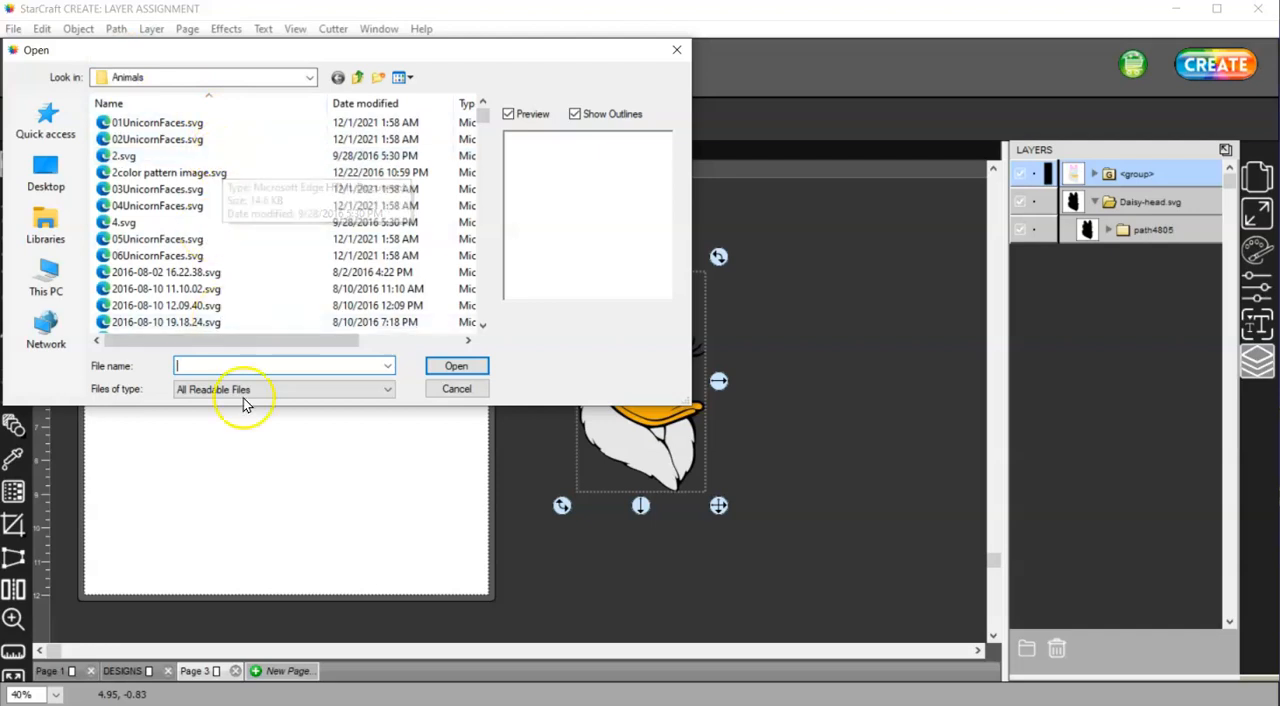
click(232, 368)
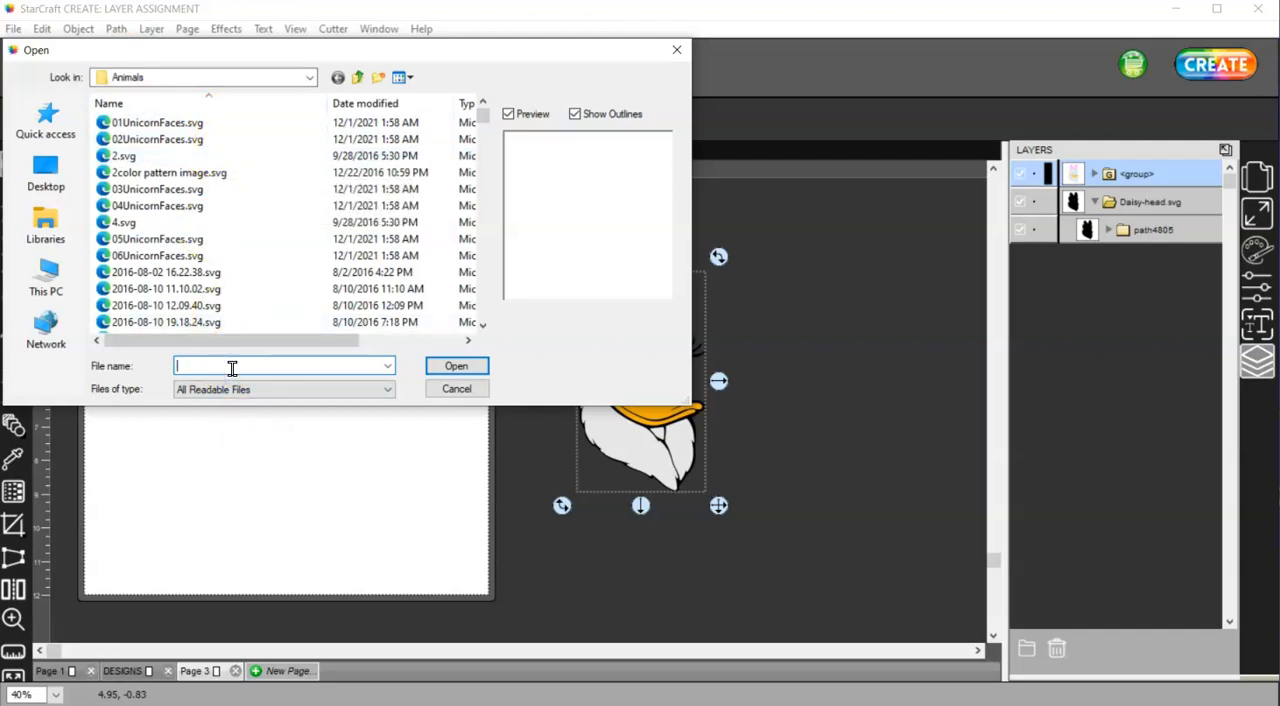
text(DA)
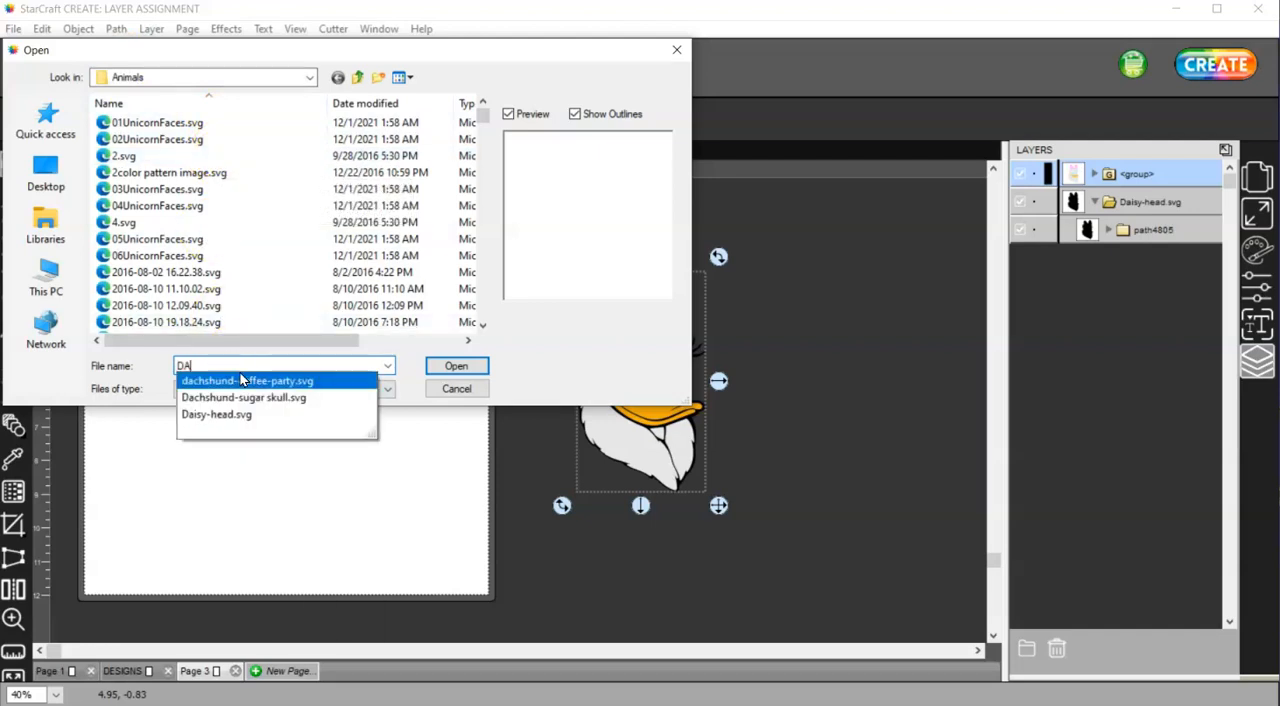
click(238, 414)
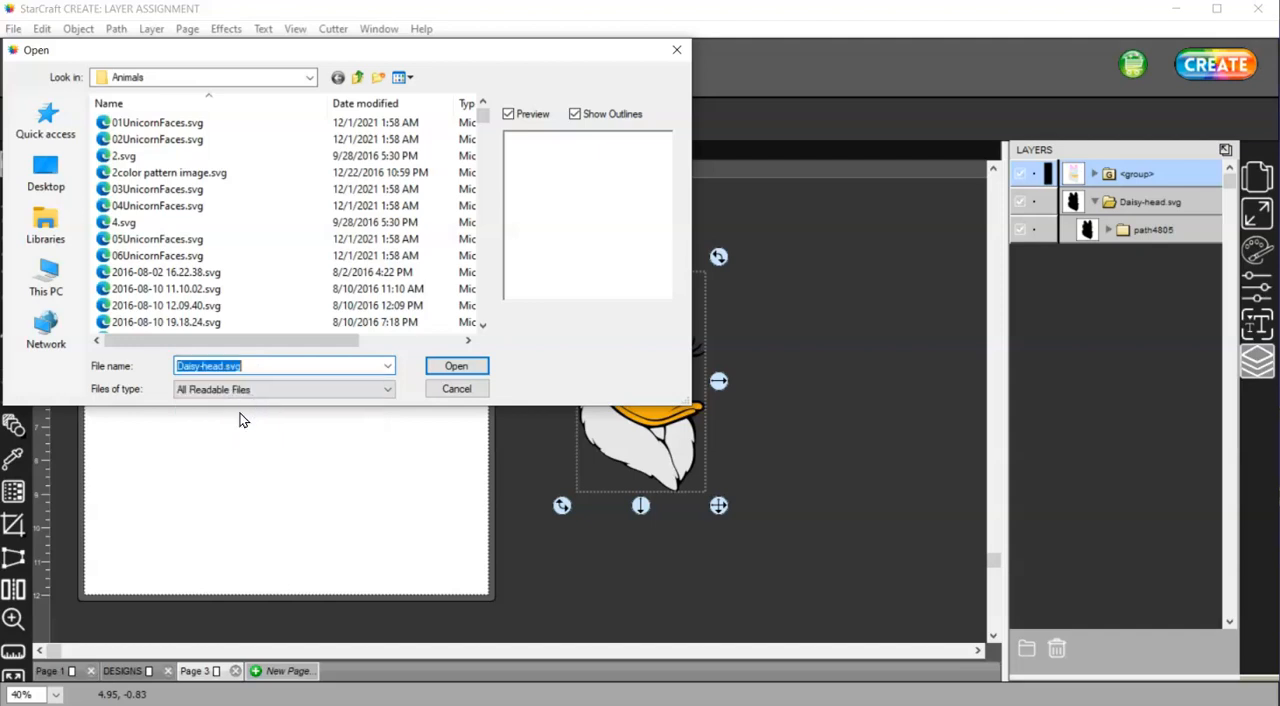
click(455, 366)
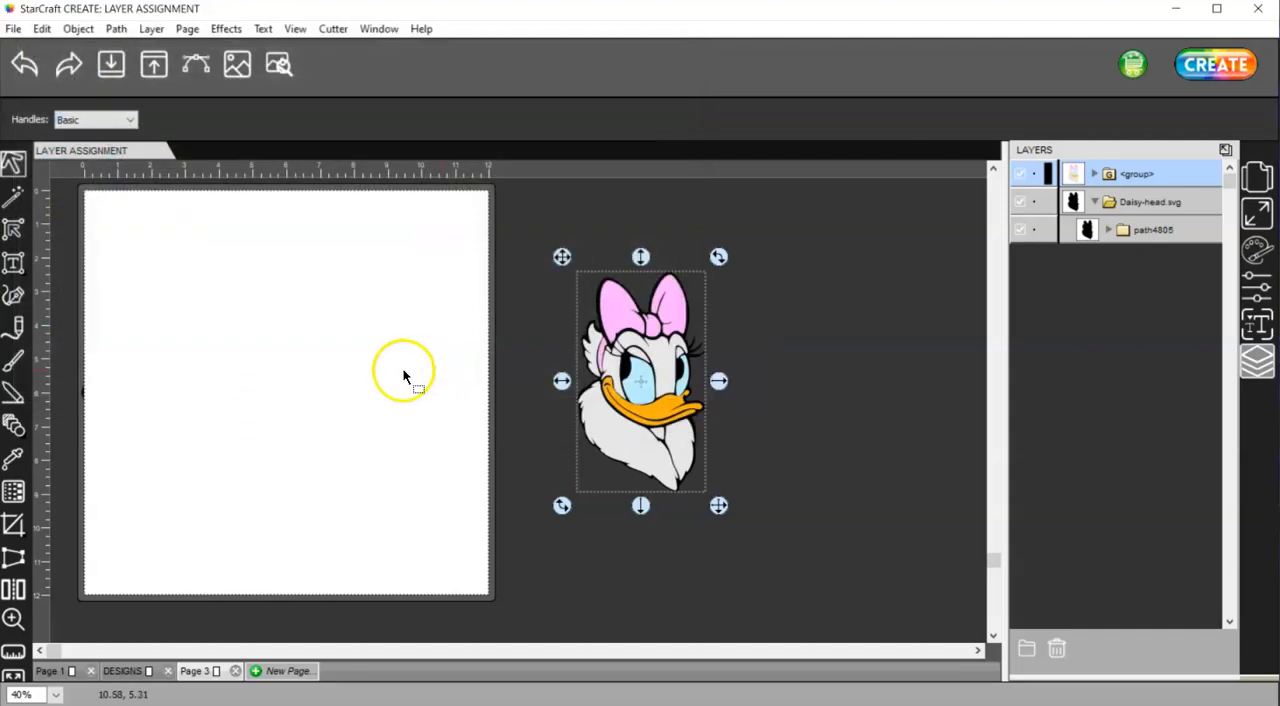
drag(281, 401, 281, 345)
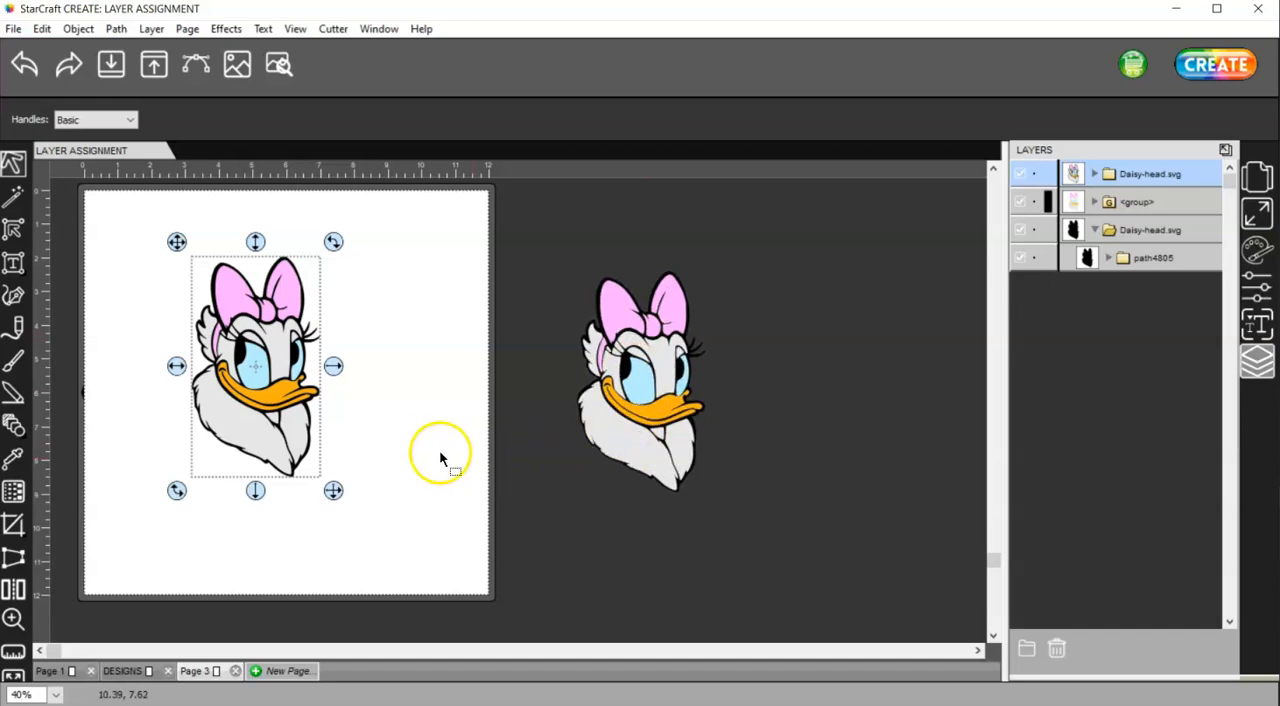
Hide the grouped color paths and delete the black silhouette beside the page
click(1018, 202)
drag(803, 534, 563, 258)
key(Delete)
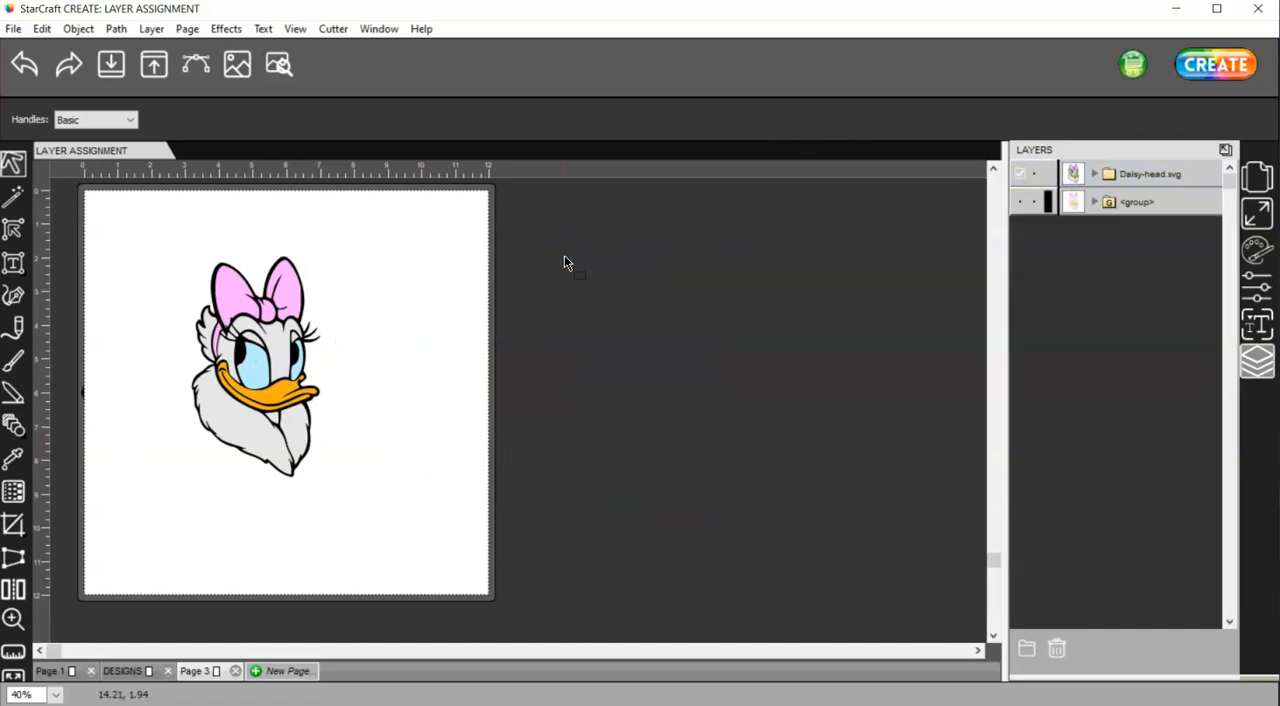
Select the newly imported Daisy-head.svg design and hide its layer
click(290, 415)
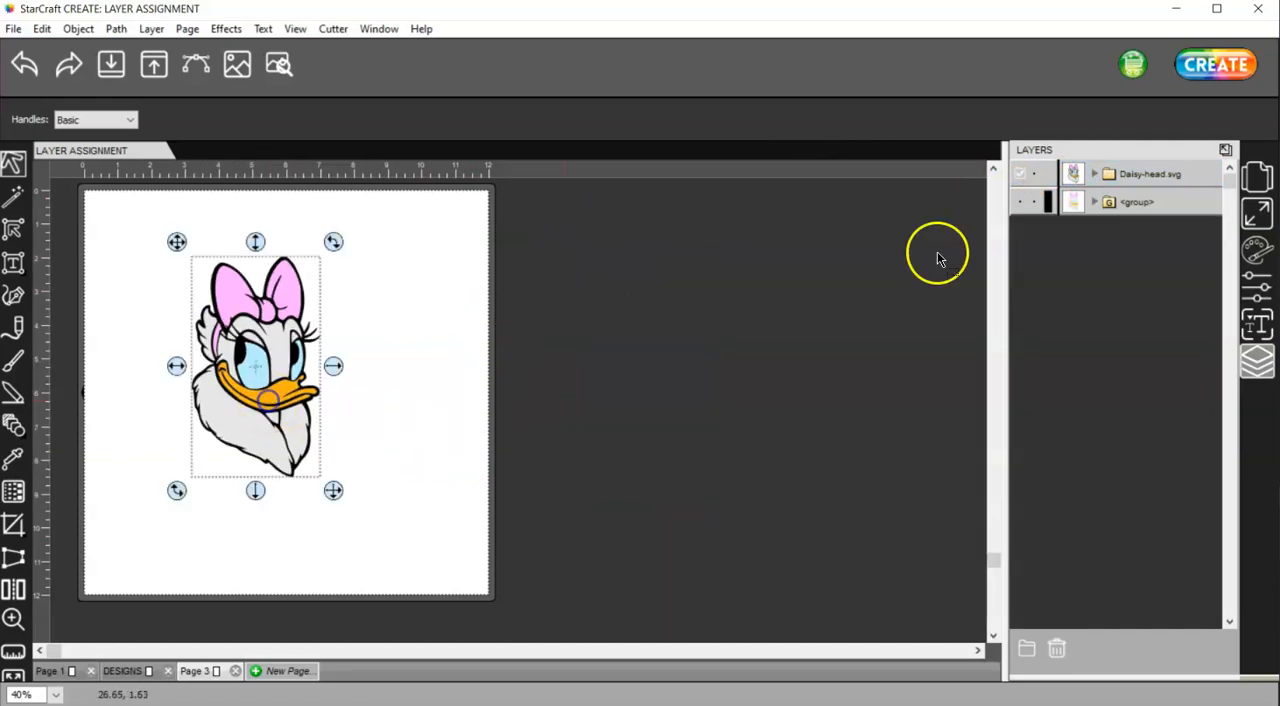
click(1145, 175)
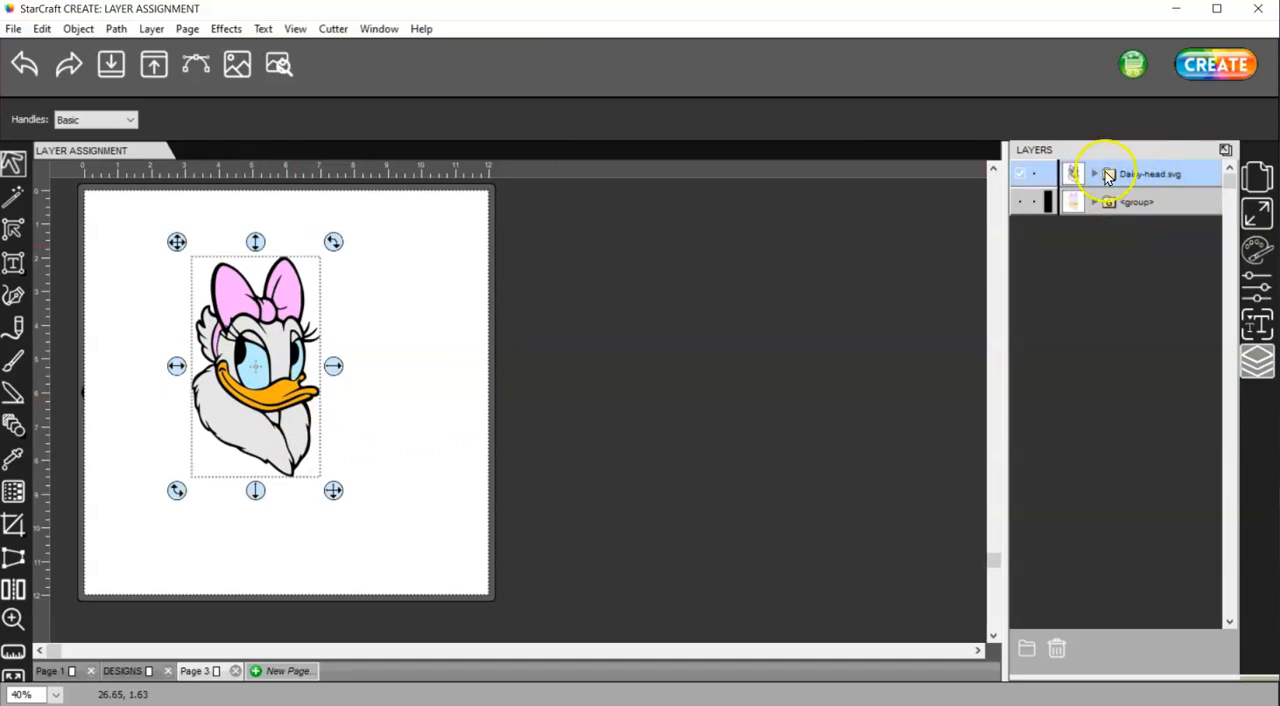
click(1018, 175)
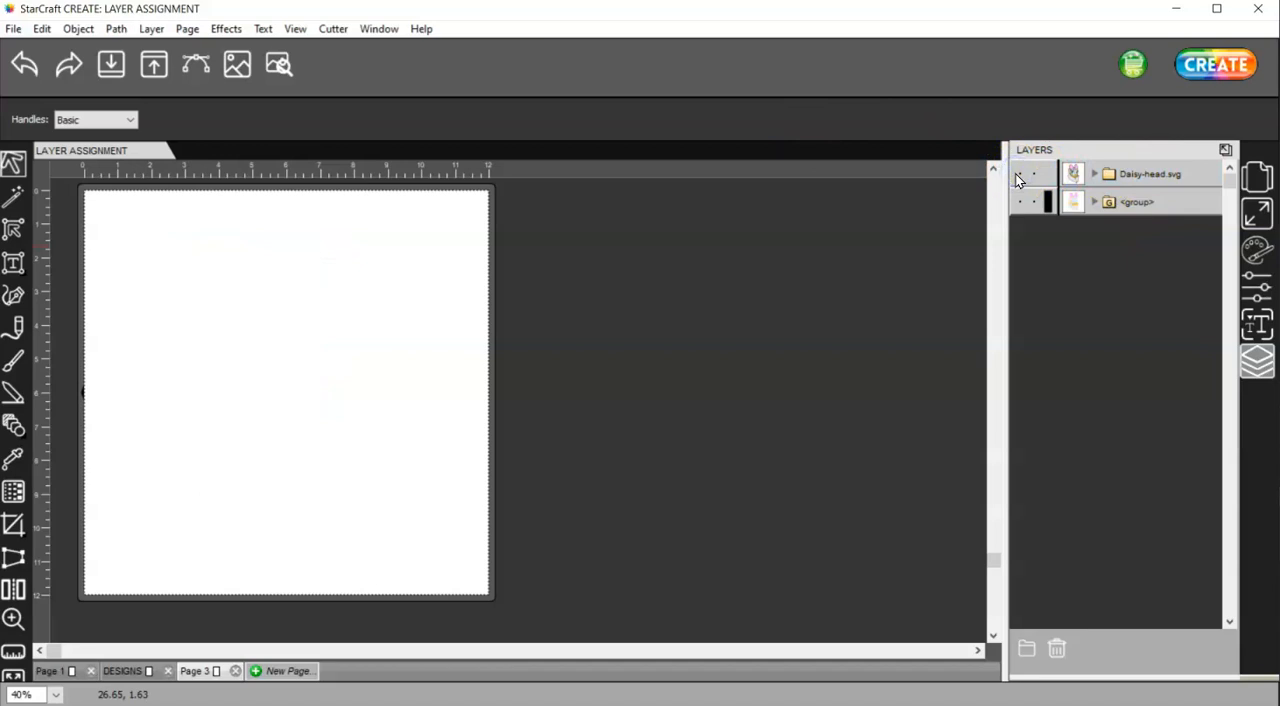
Show both hidden layers and delete the grouped color copy of Daisy beside the page
click(1018, 176)
click(1022, 203)
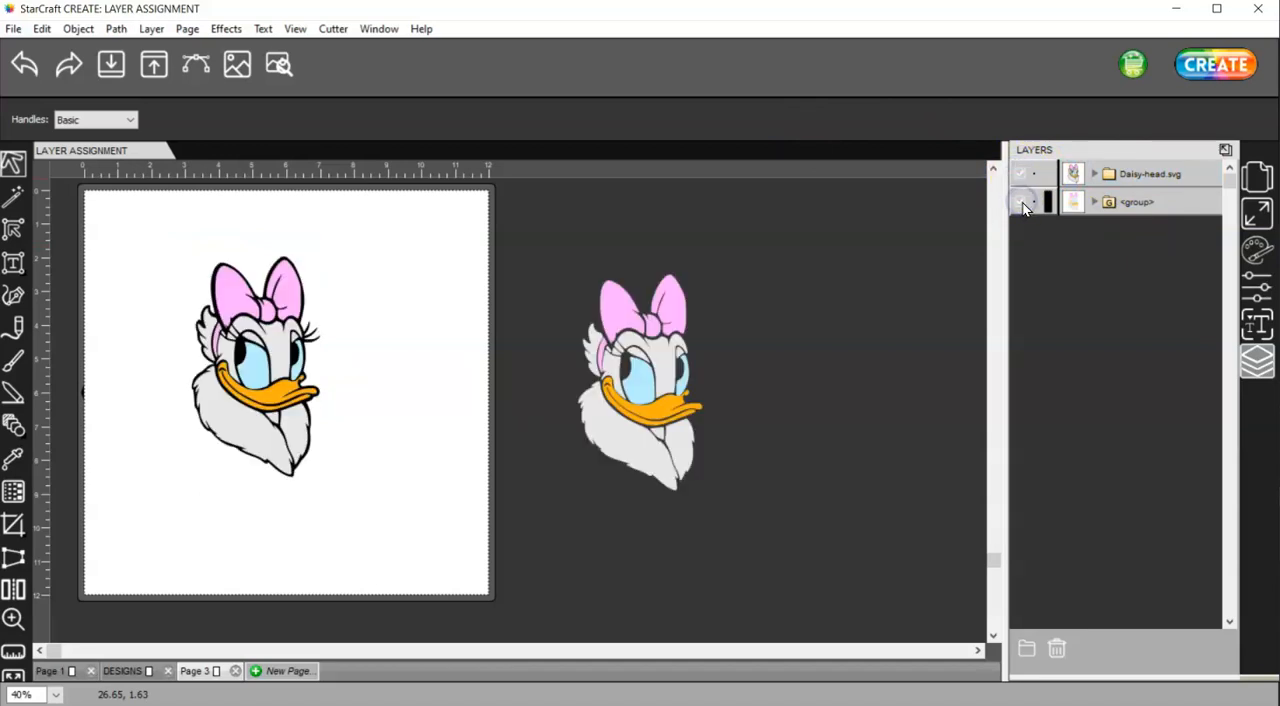
click(1065, 202)
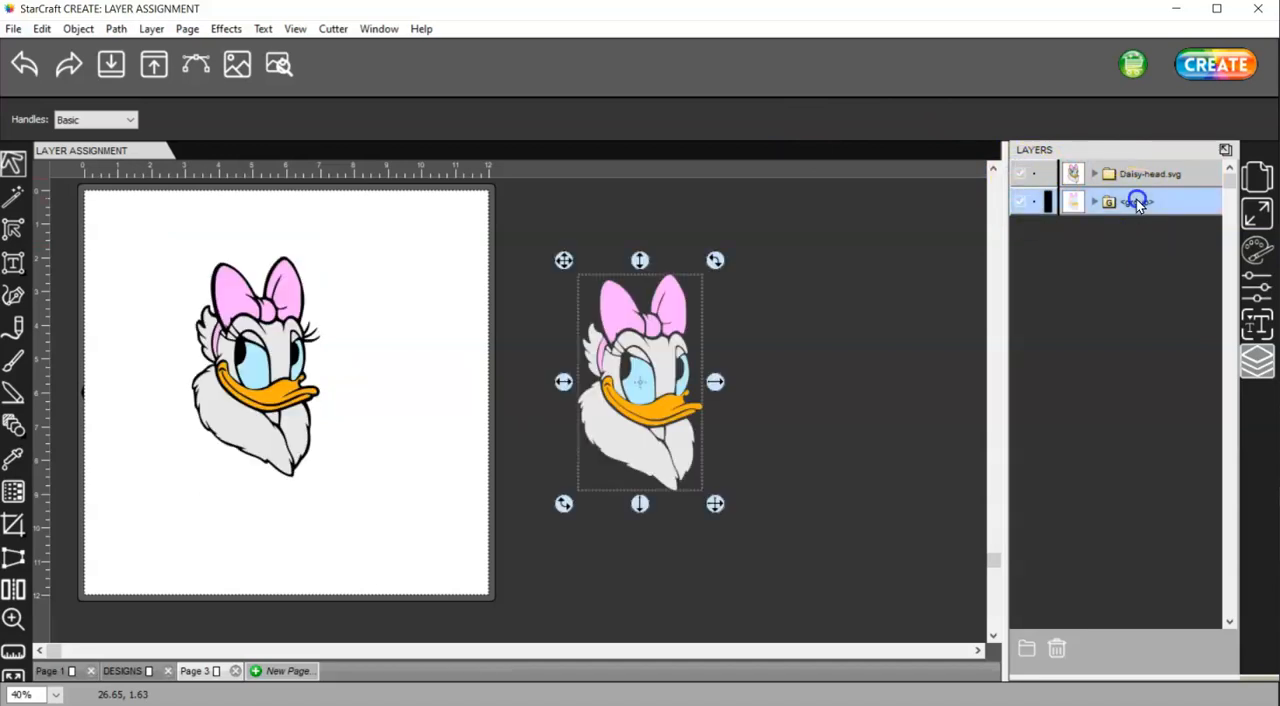
click(1057, 650)
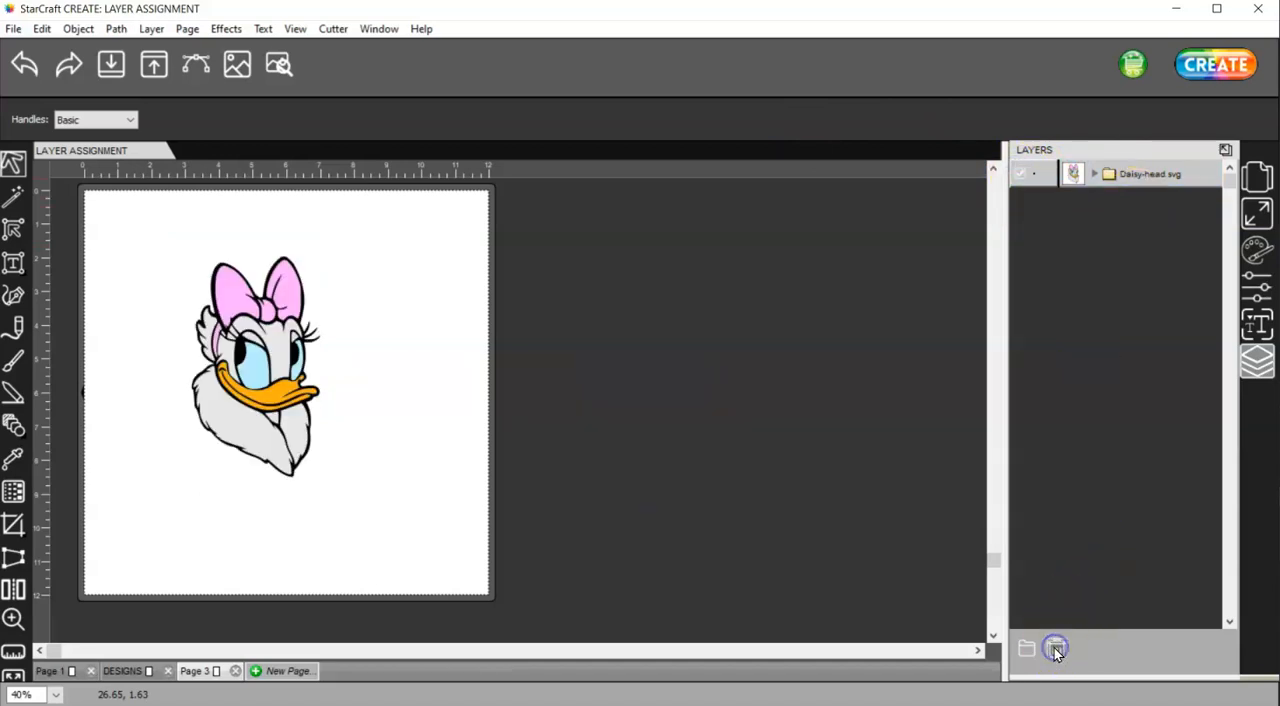
Expand the Daisy-head.svg layer and ungroup the design twice to separate it into individual paths
click(1096, 175)
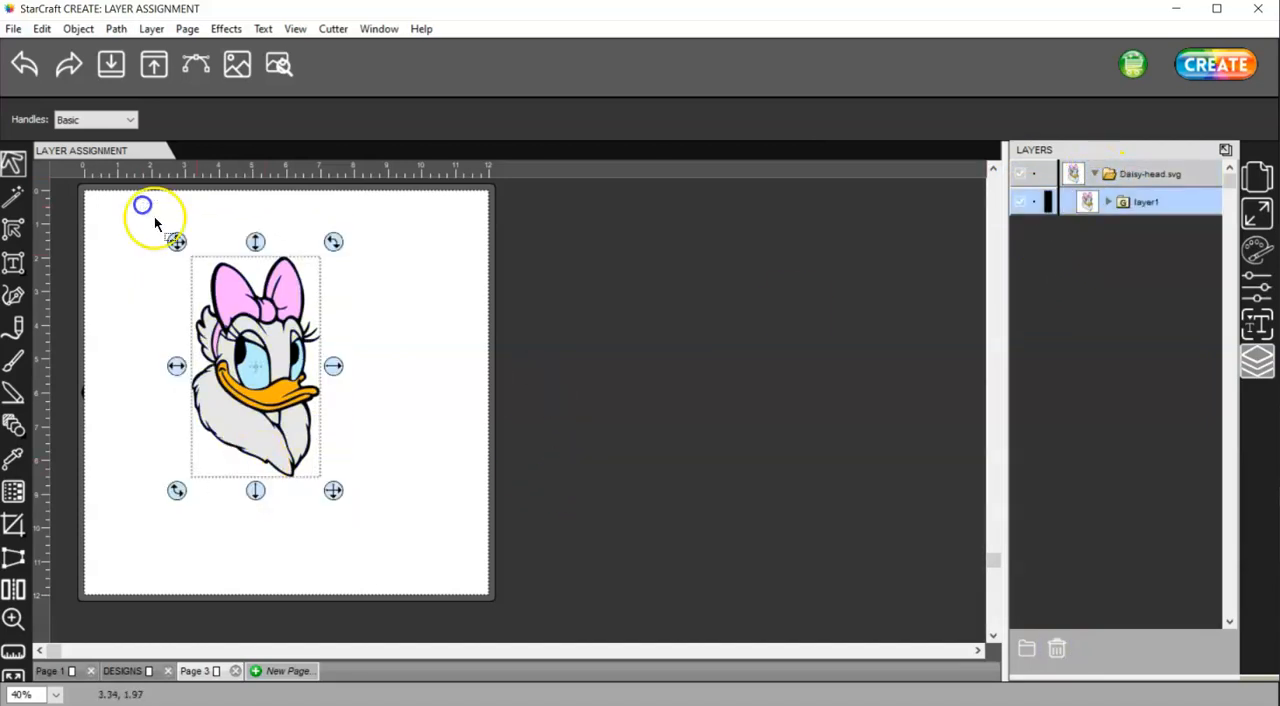
right_click(250, 298)
click(306, 560)
drag(408, 542, 151, 209)
right_click(280, 330)
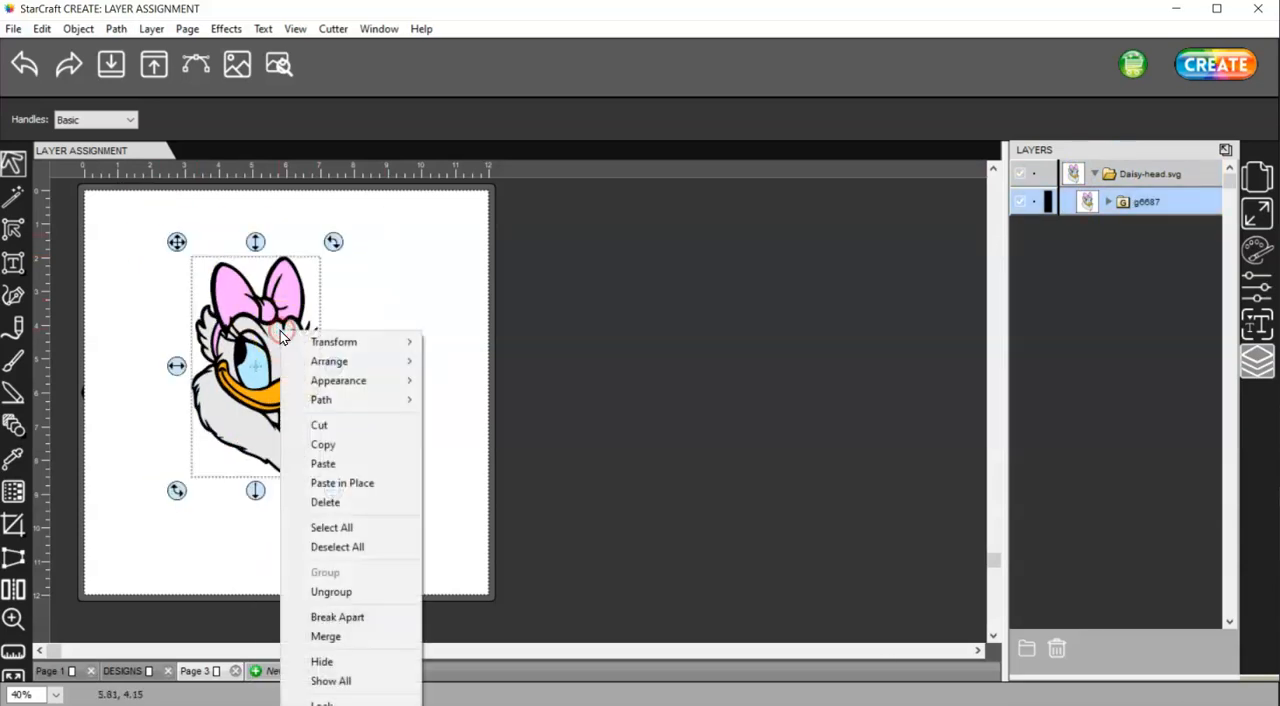
click(340, 591)
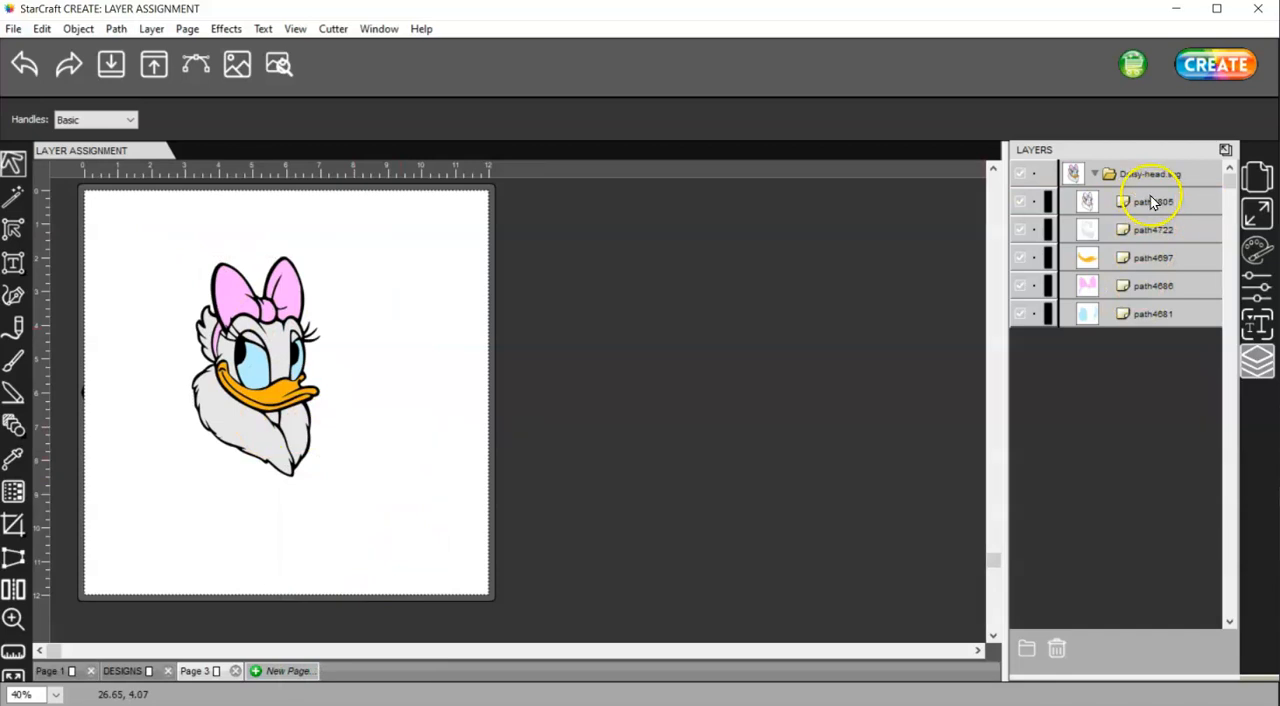
Inspect the black outline on its own by temporarily hiding the four color paths, and show them again one by one
click(1019, 229)
click(1019, 257)
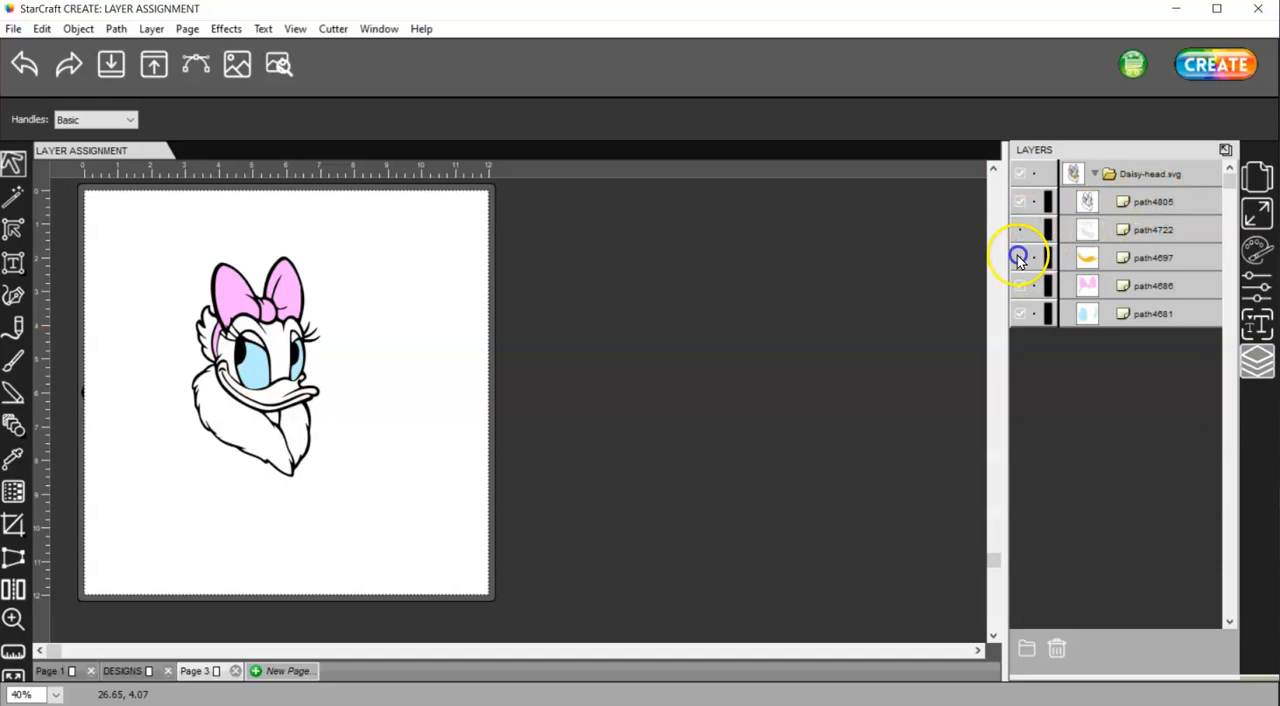
click(1019, 285)
click(1019, 313)
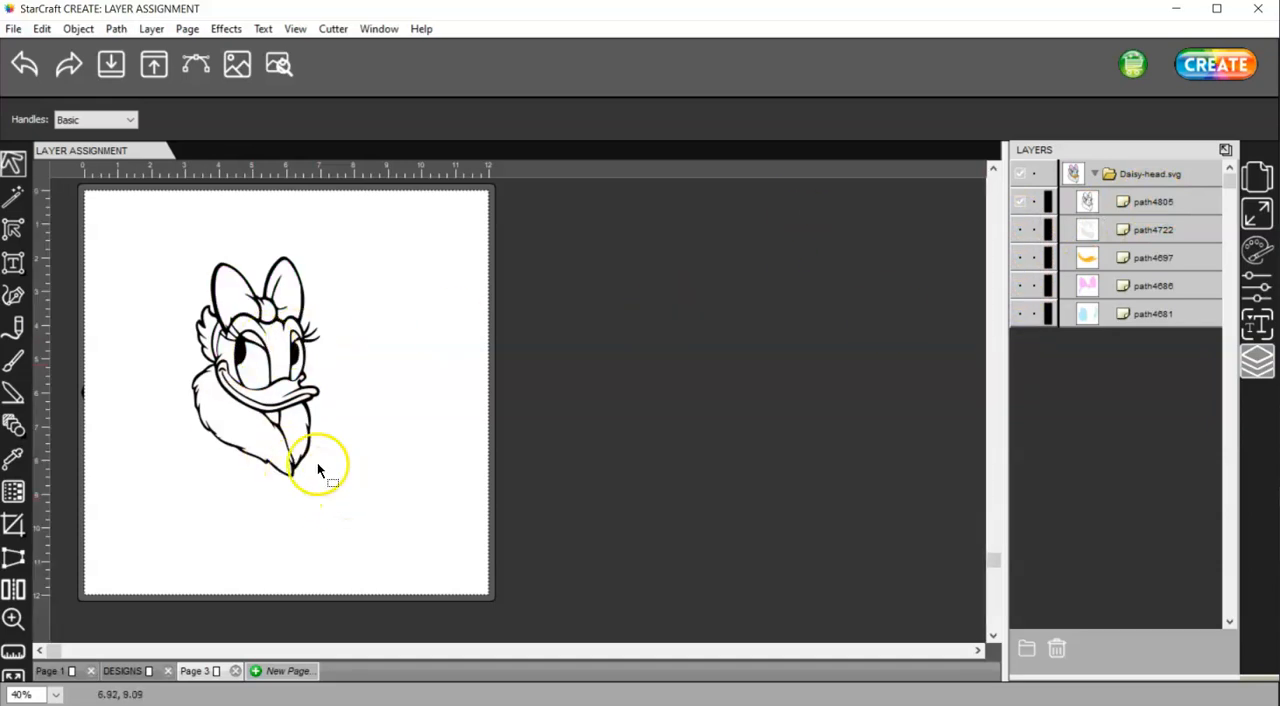
click(1021, 230)
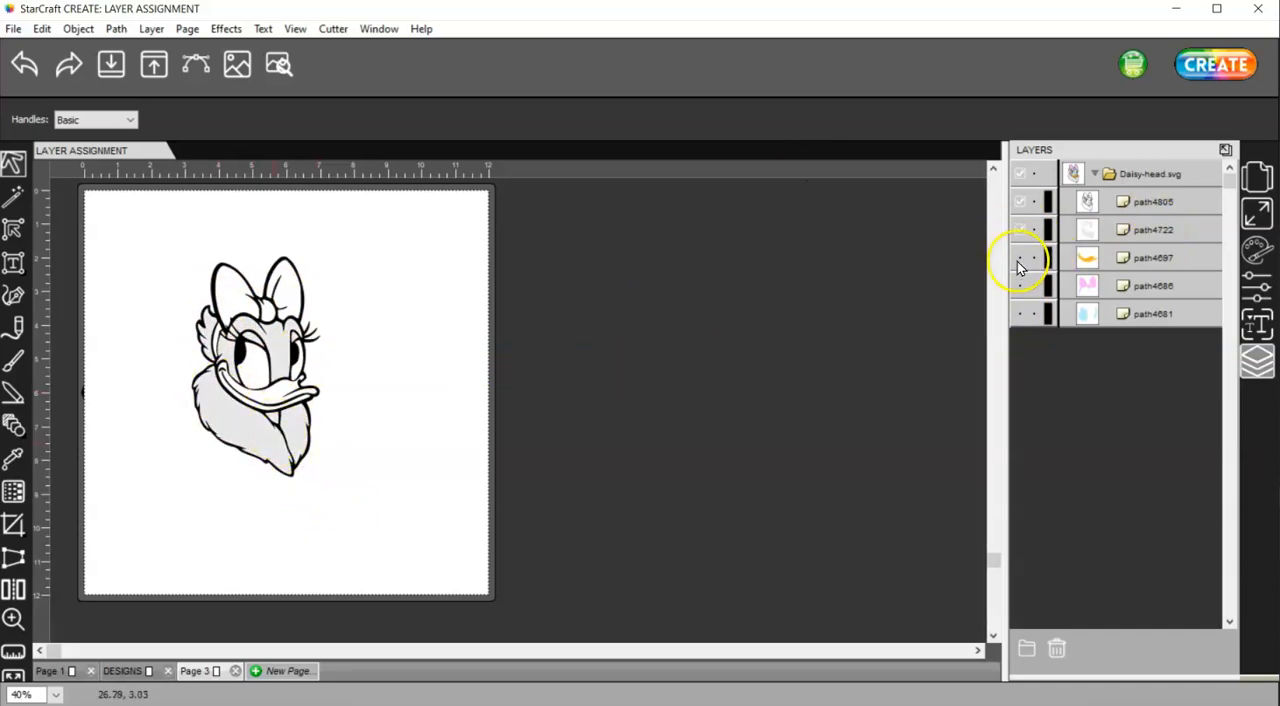
click(1020, 258)
click(1022, 286)
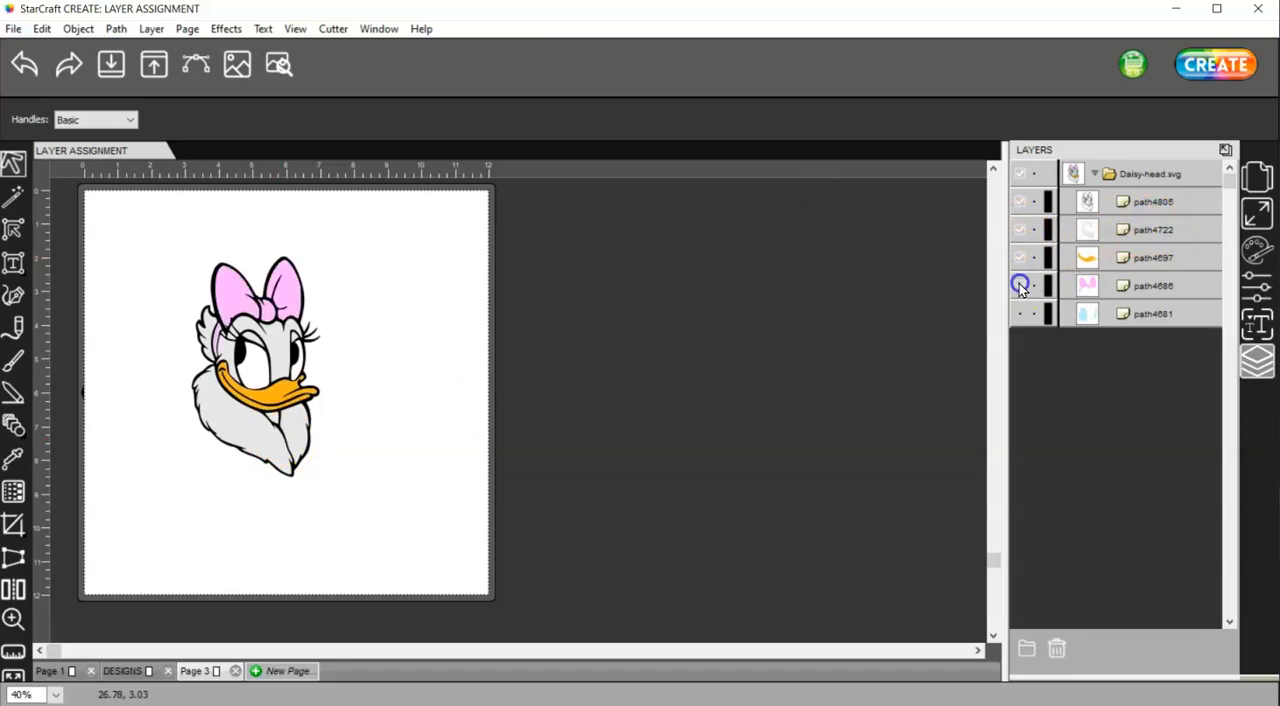
click(1020, 314)
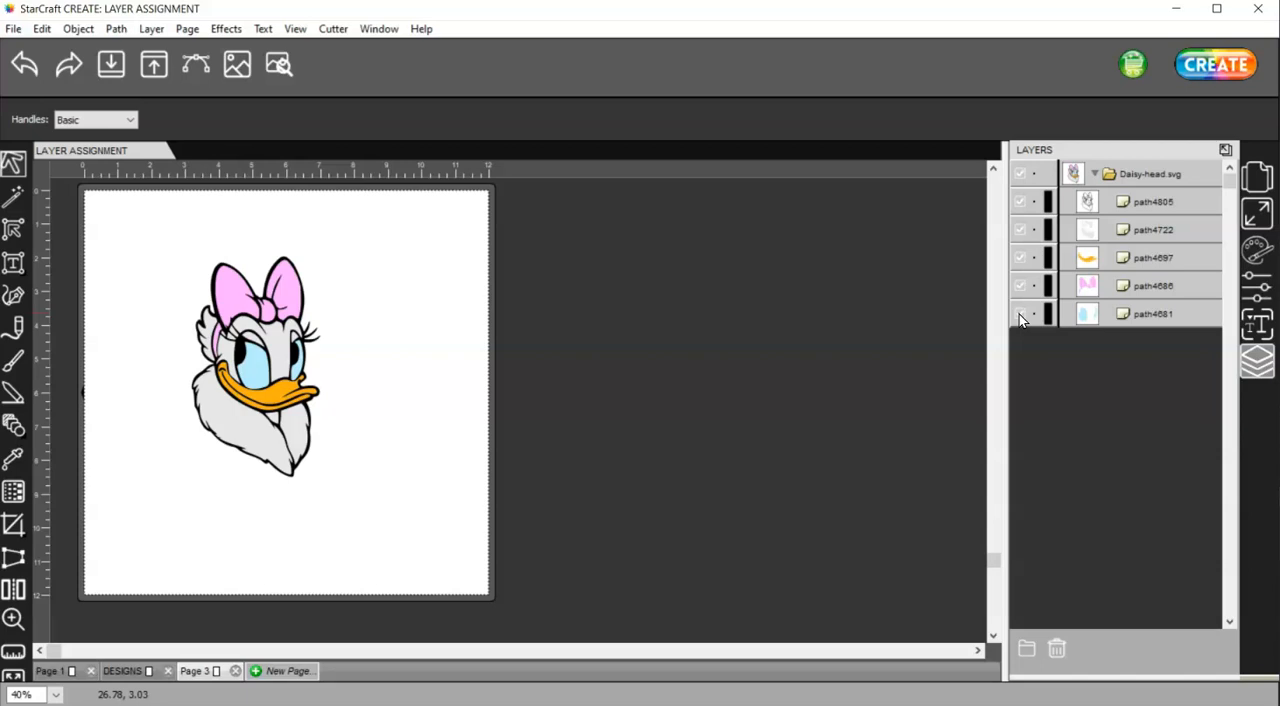
With the black outline path temporarily hidden, apply a Rounded path offset of 0.015 in to the four color paths
click(1019, 203)
click(1019, 204)
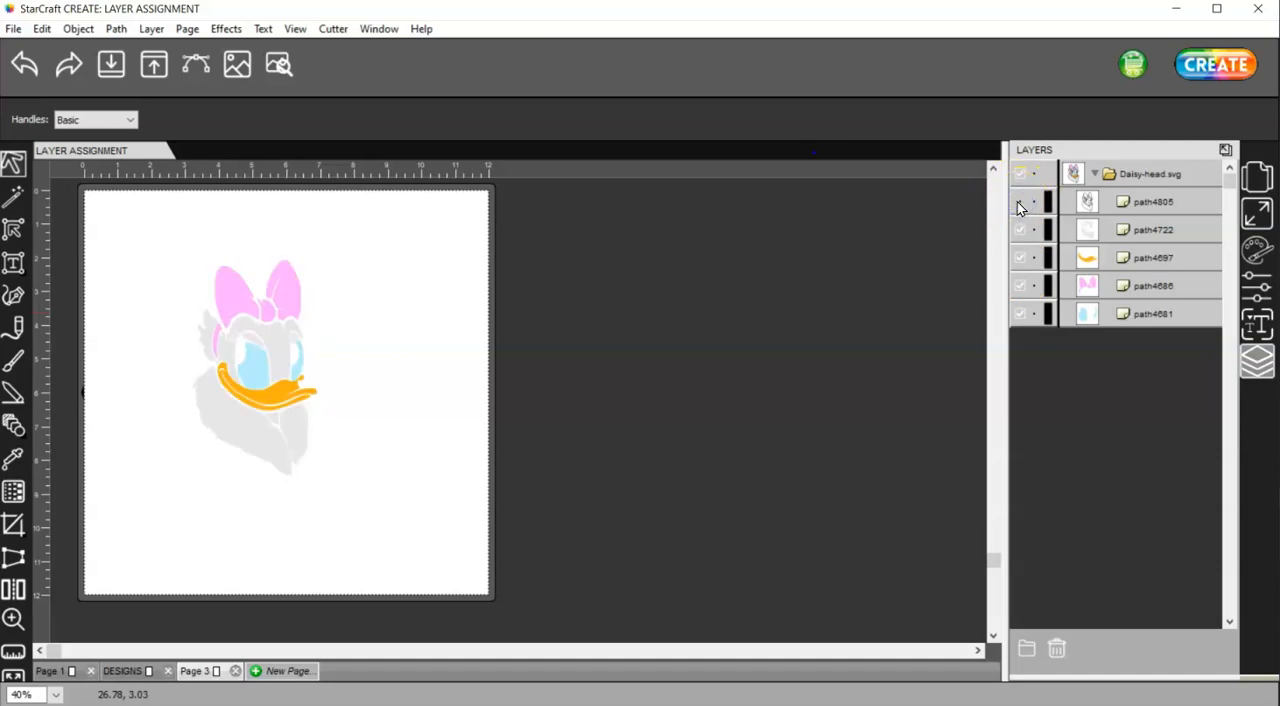
drag(378, 513, 139, 222)
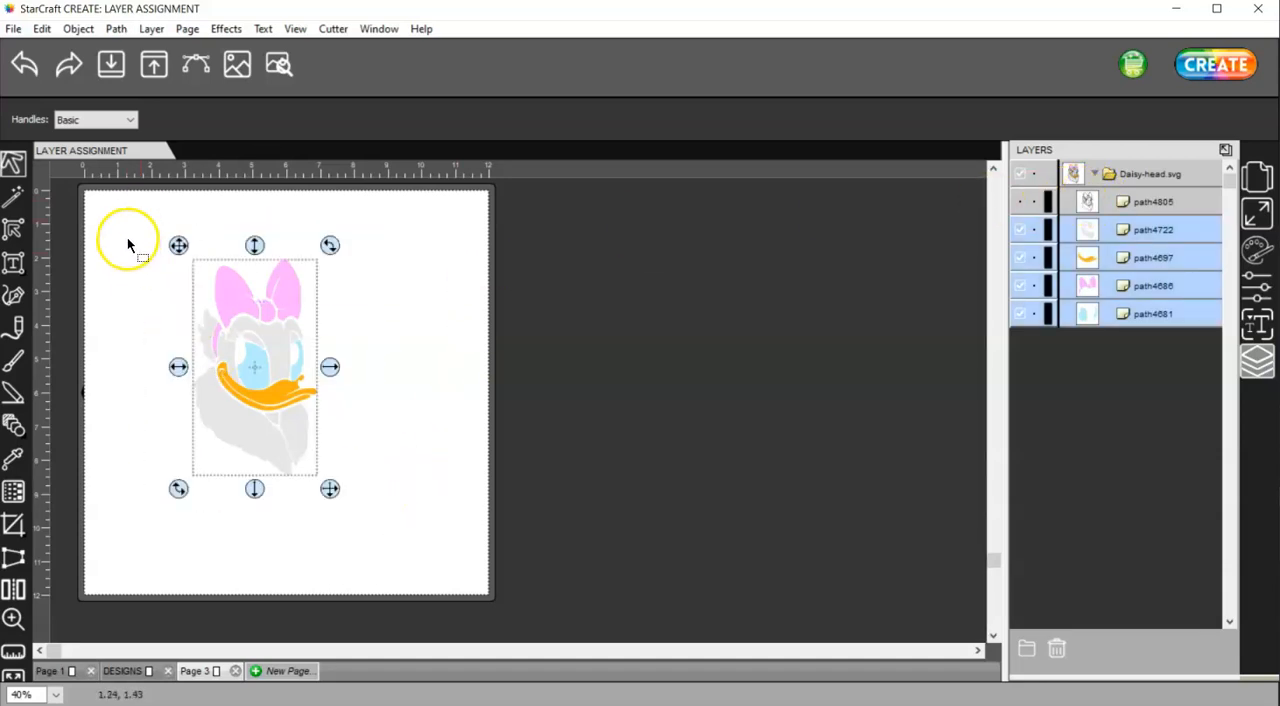
click(116, 32)
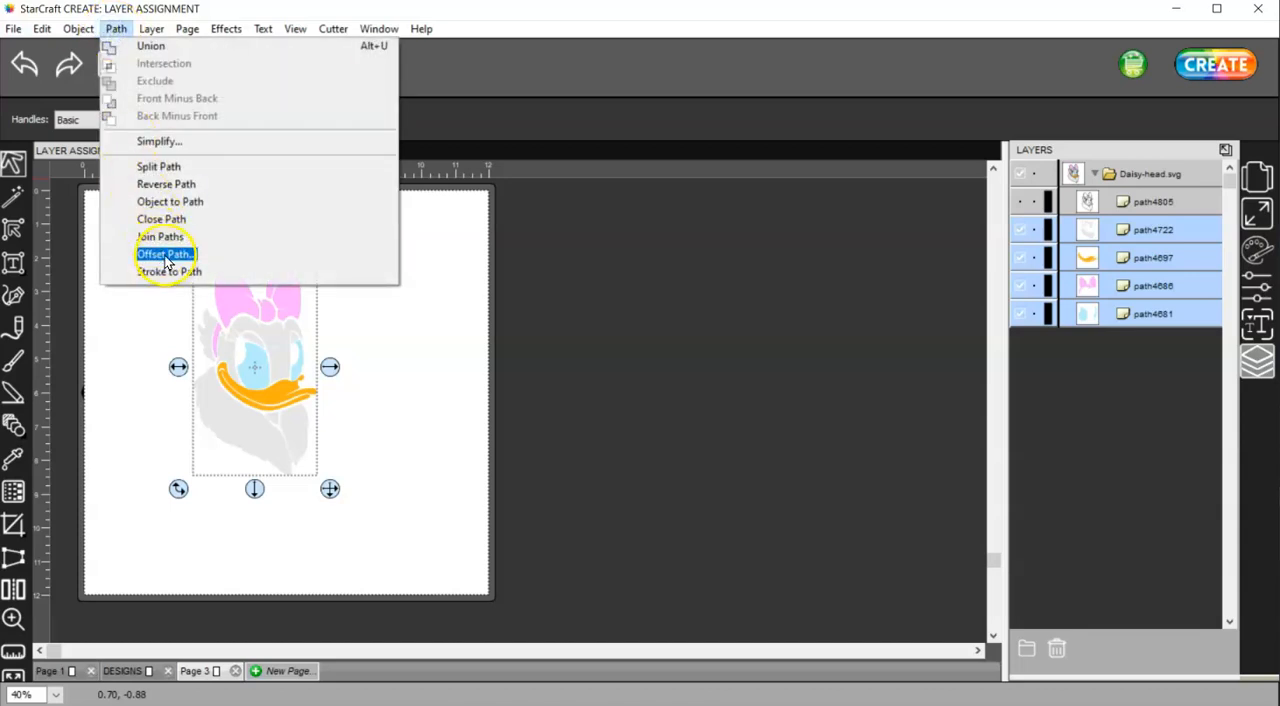
click(165, 255)
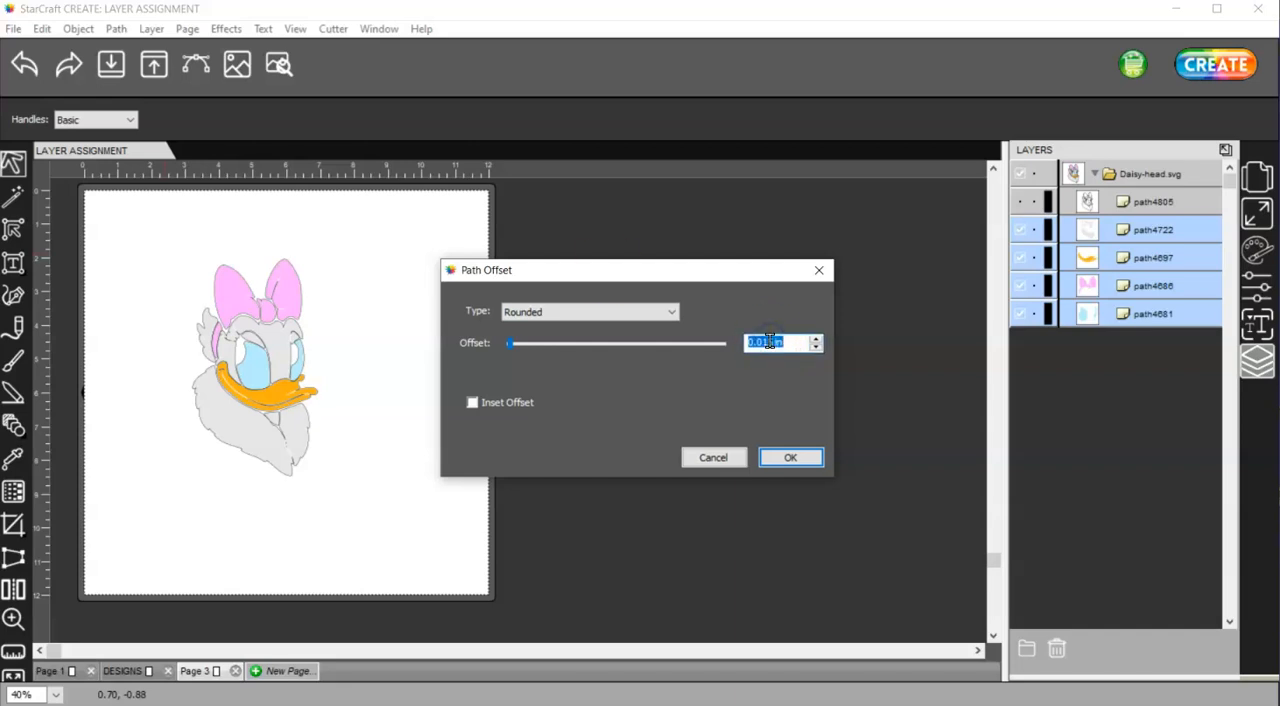
click(795, 458)
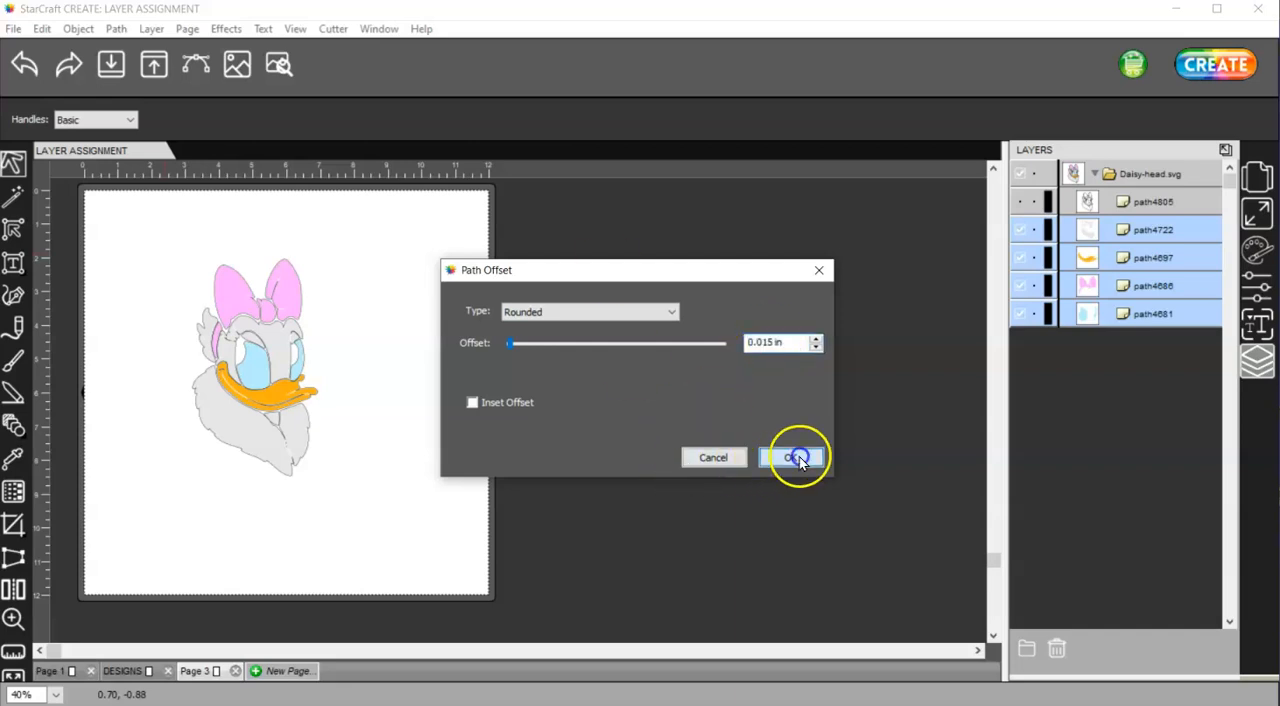
click(422, 430)
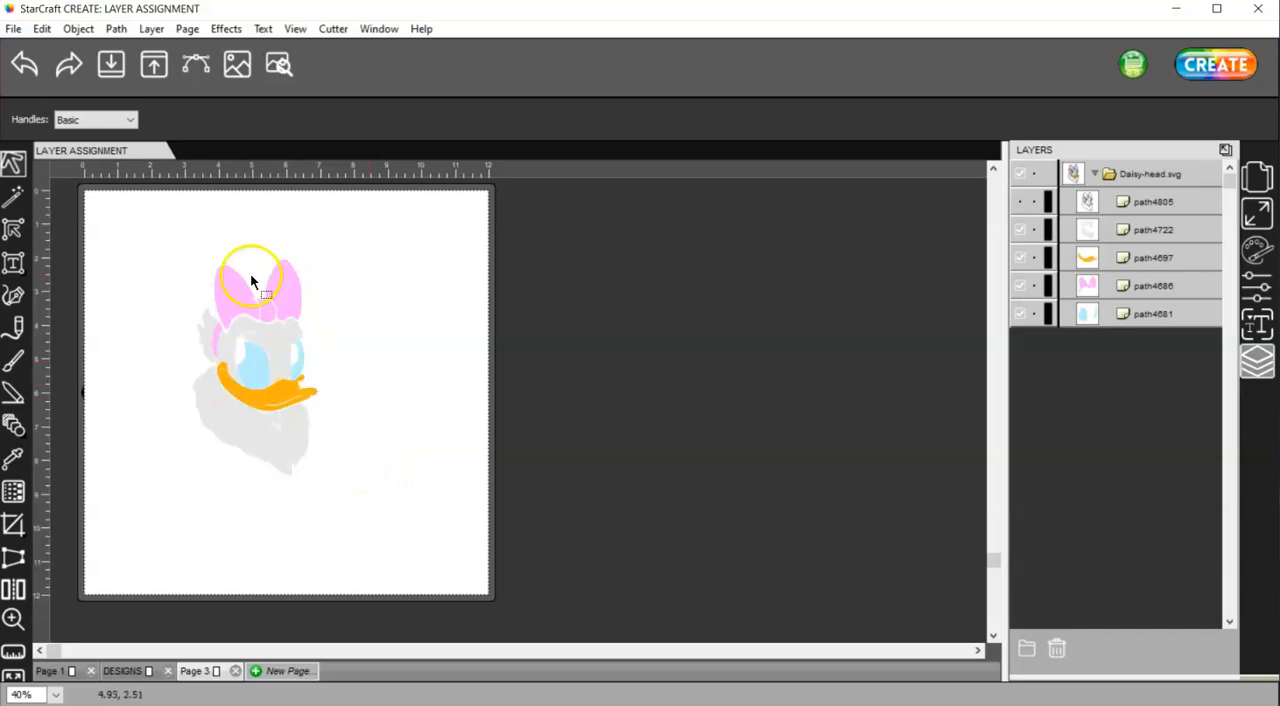
click(1018, 203)
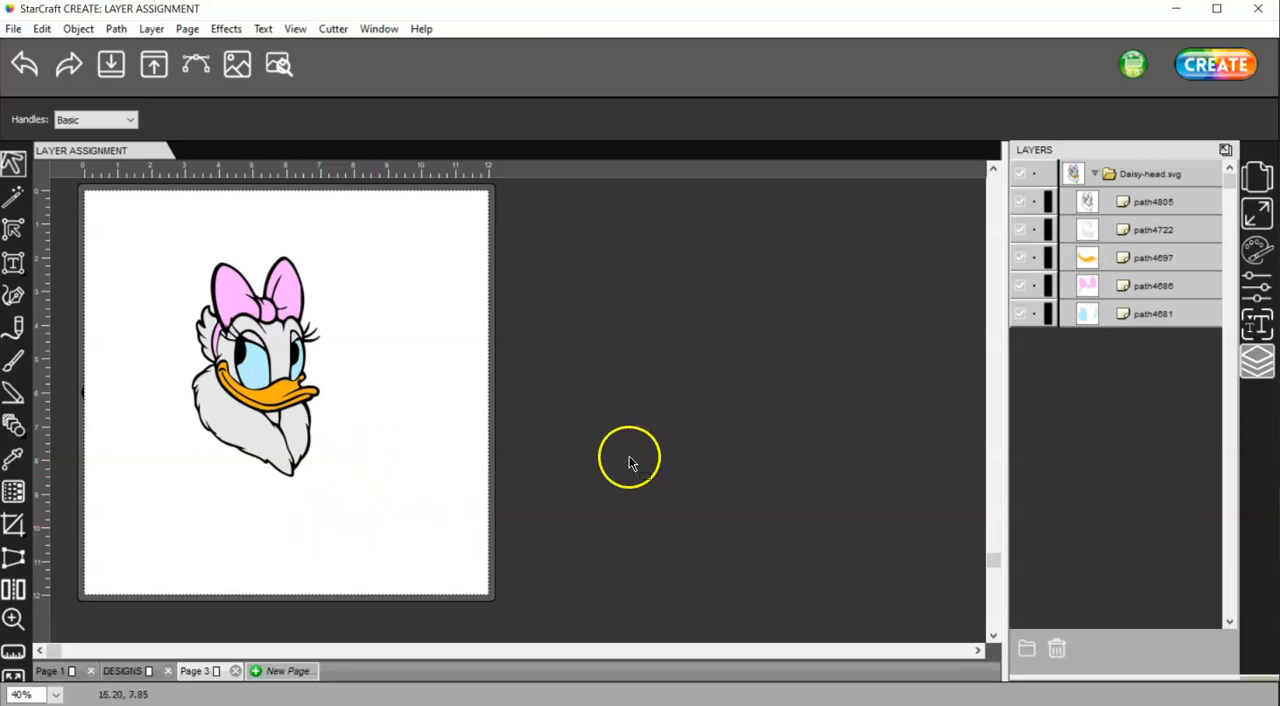
Check the Cut Line Type of the black outline path4805
click(1162, 201)
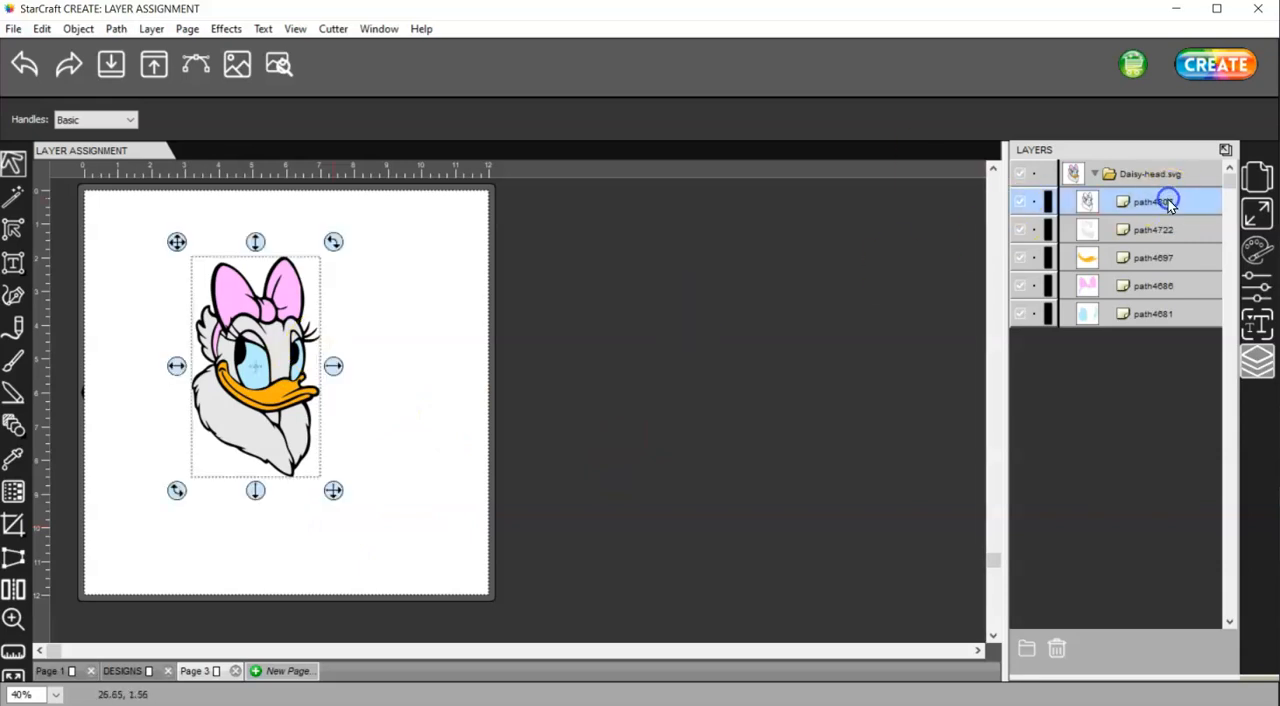
click(1260, 289)
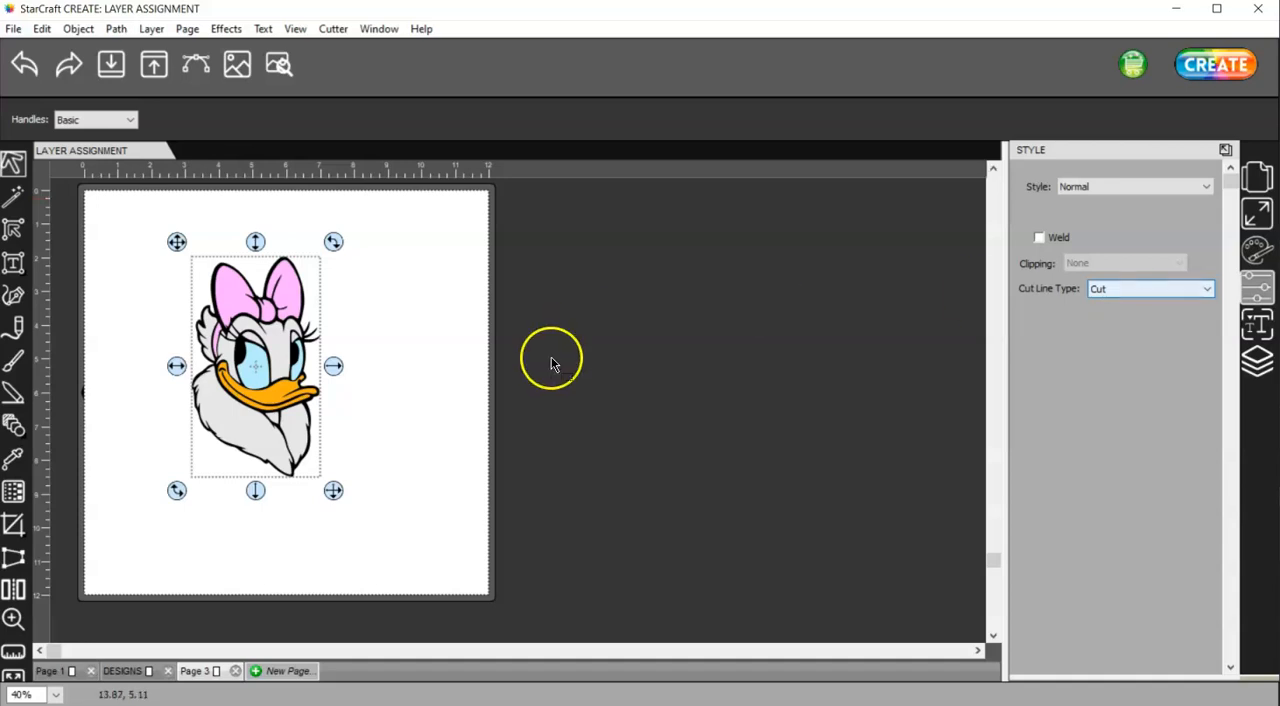
click(1257, 364)
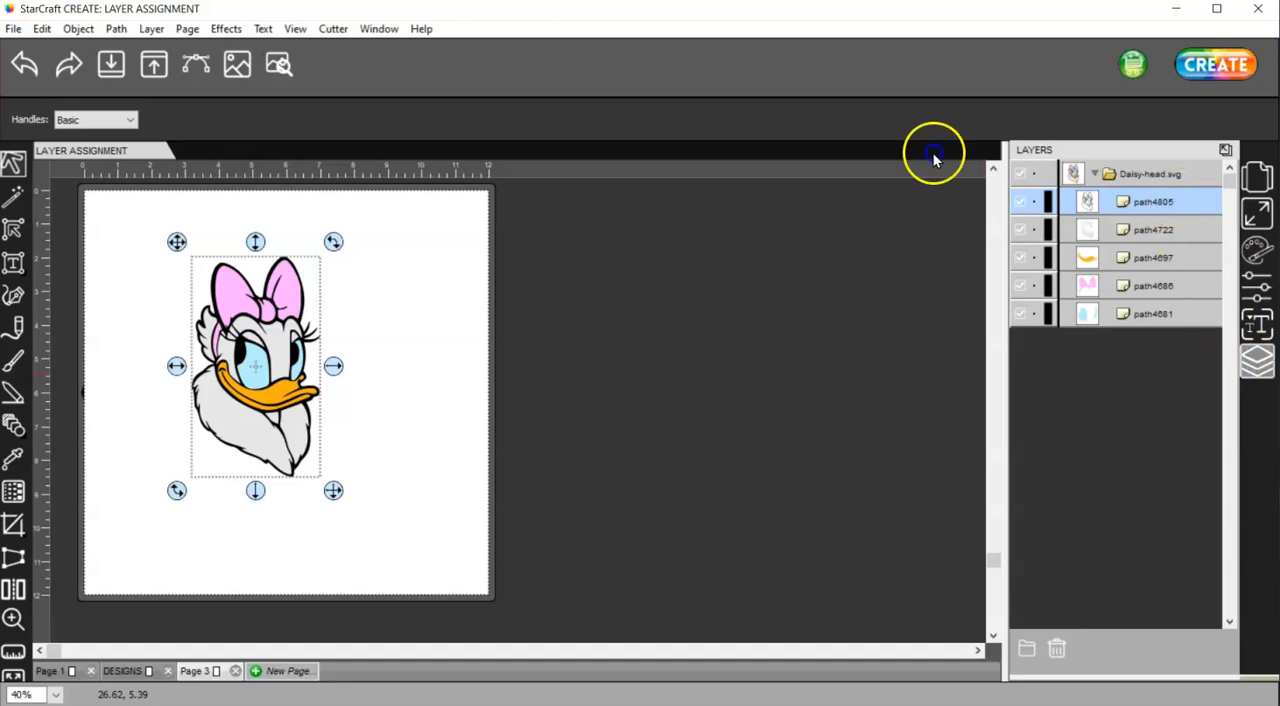
click(1257, 290)
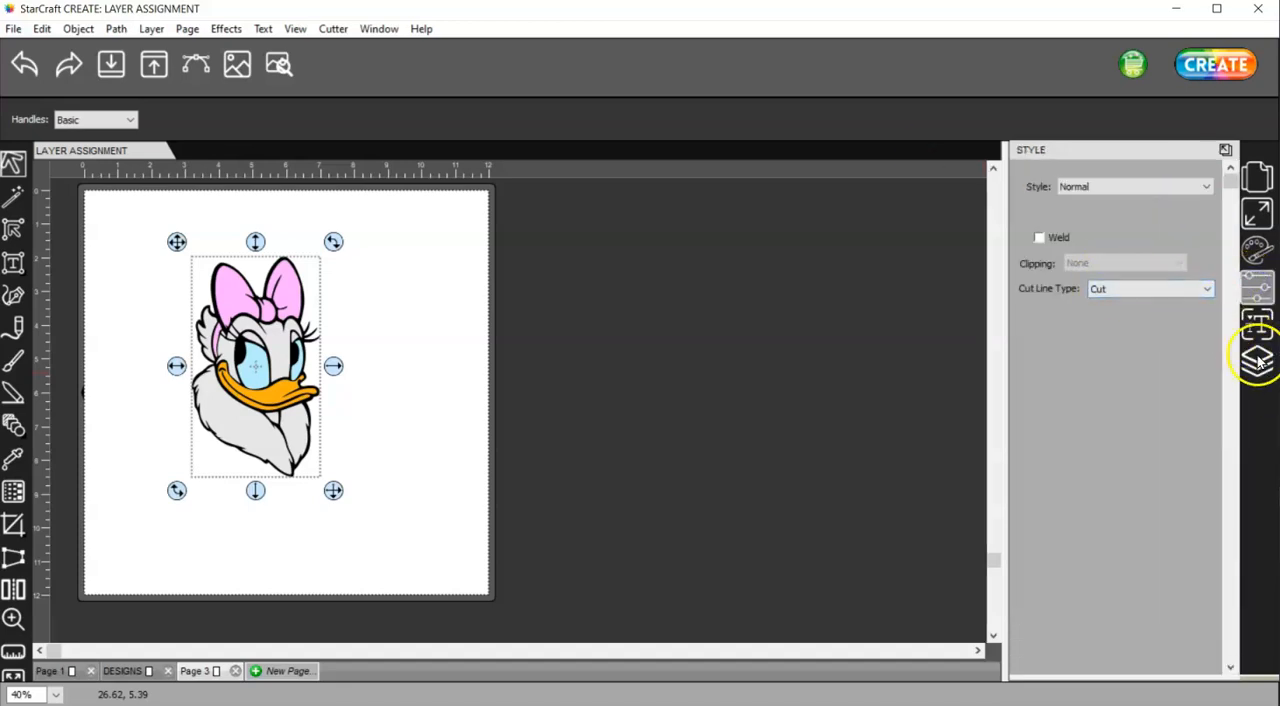
click(1258, 362)
Check the Cut Line Type of the gray, orange, pink and blue paths one after another, and deselect everything
click(1158, 230)
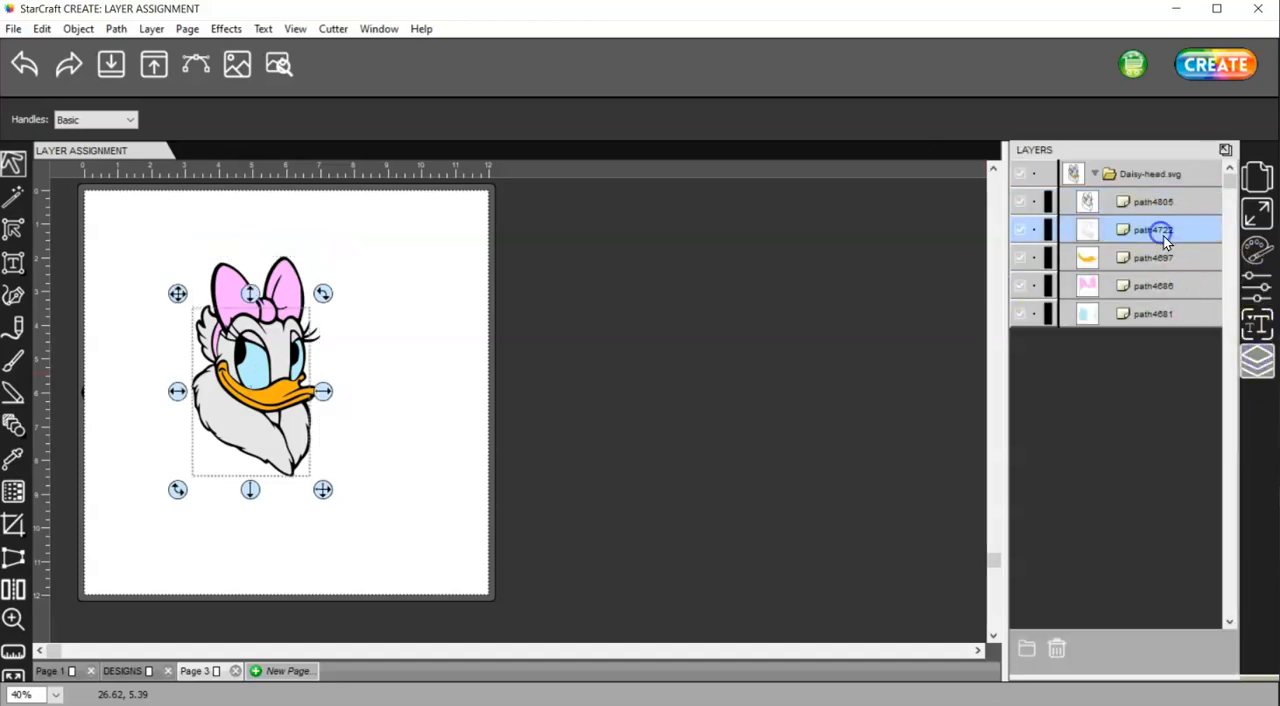
click(1257, 289)
click(1258, 362)
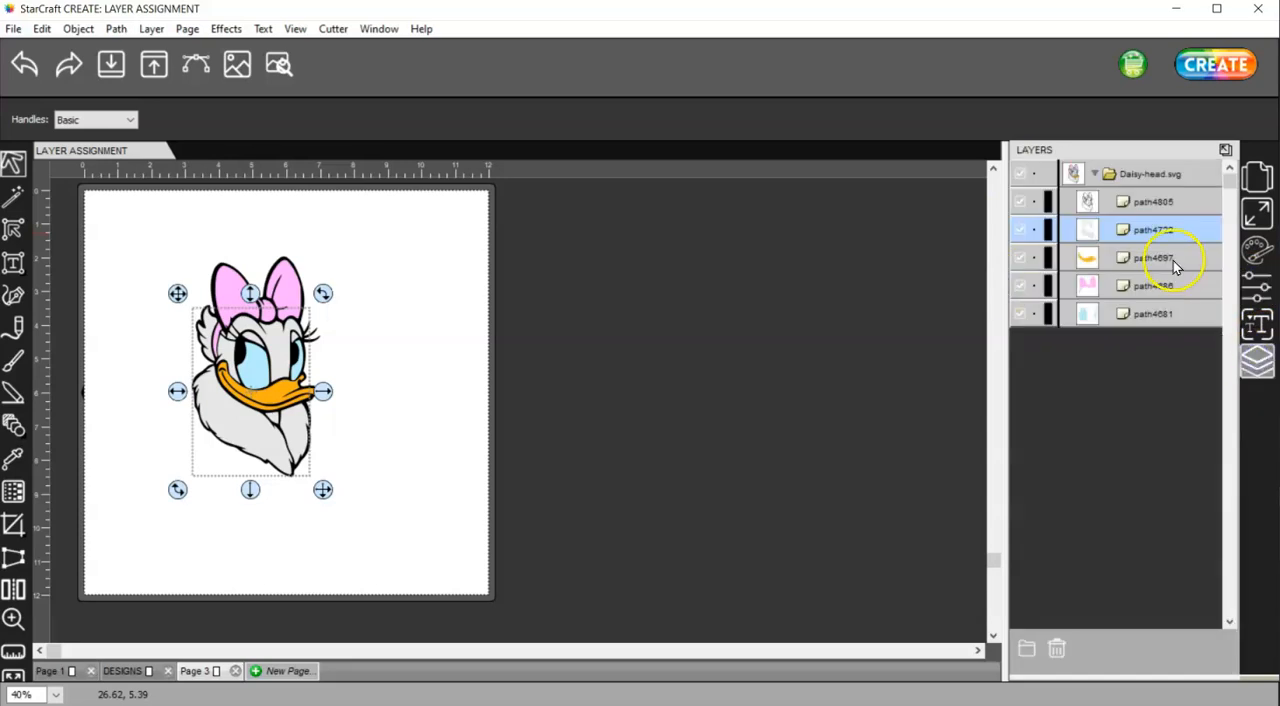
click(1172, 258)
click(1257, 290)
click(1258, 362)
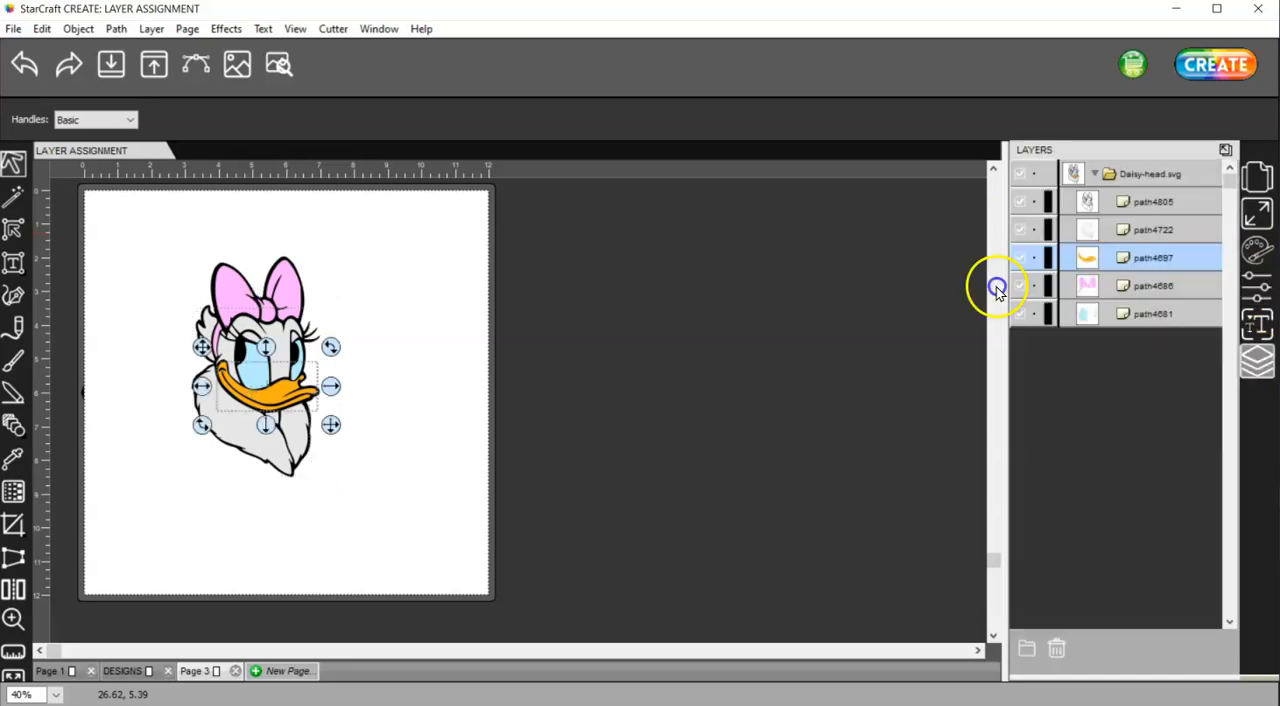
click(1153, 285)
click(1257, 290)
click(1258, 362)
click(1168, 313)
click(1257, 287)
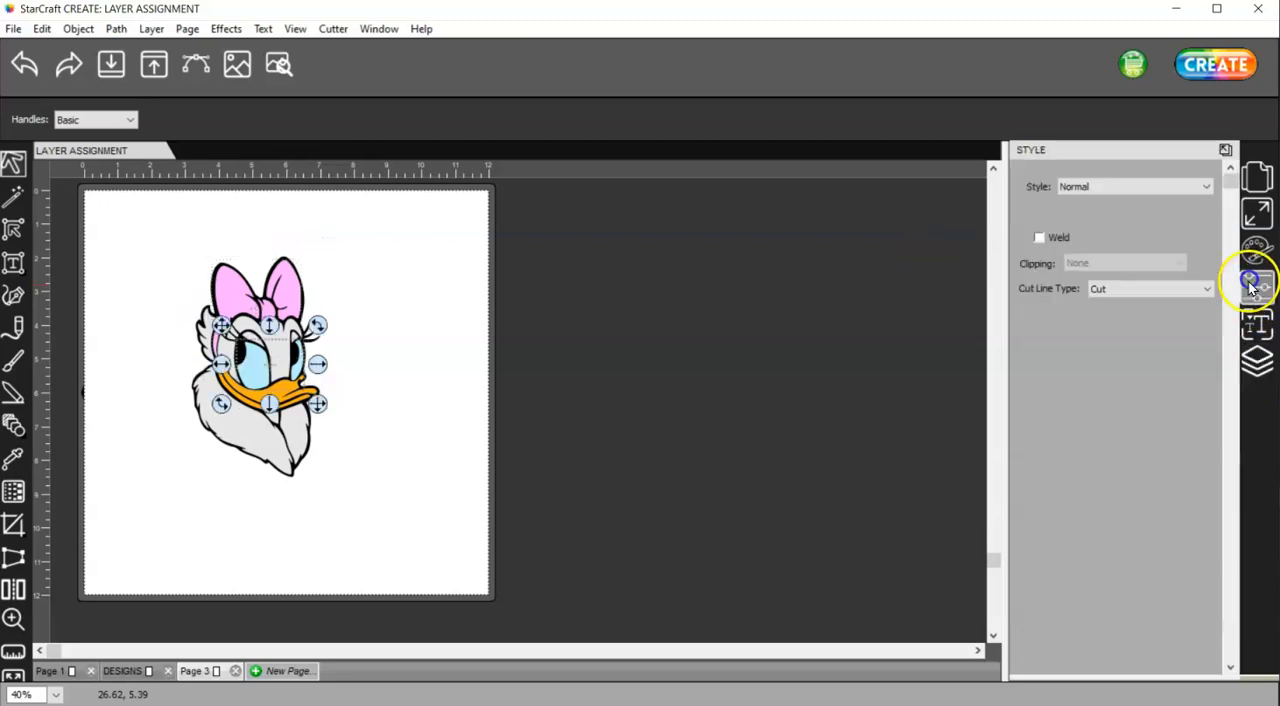
click(1259, 362)
click(455, 424)
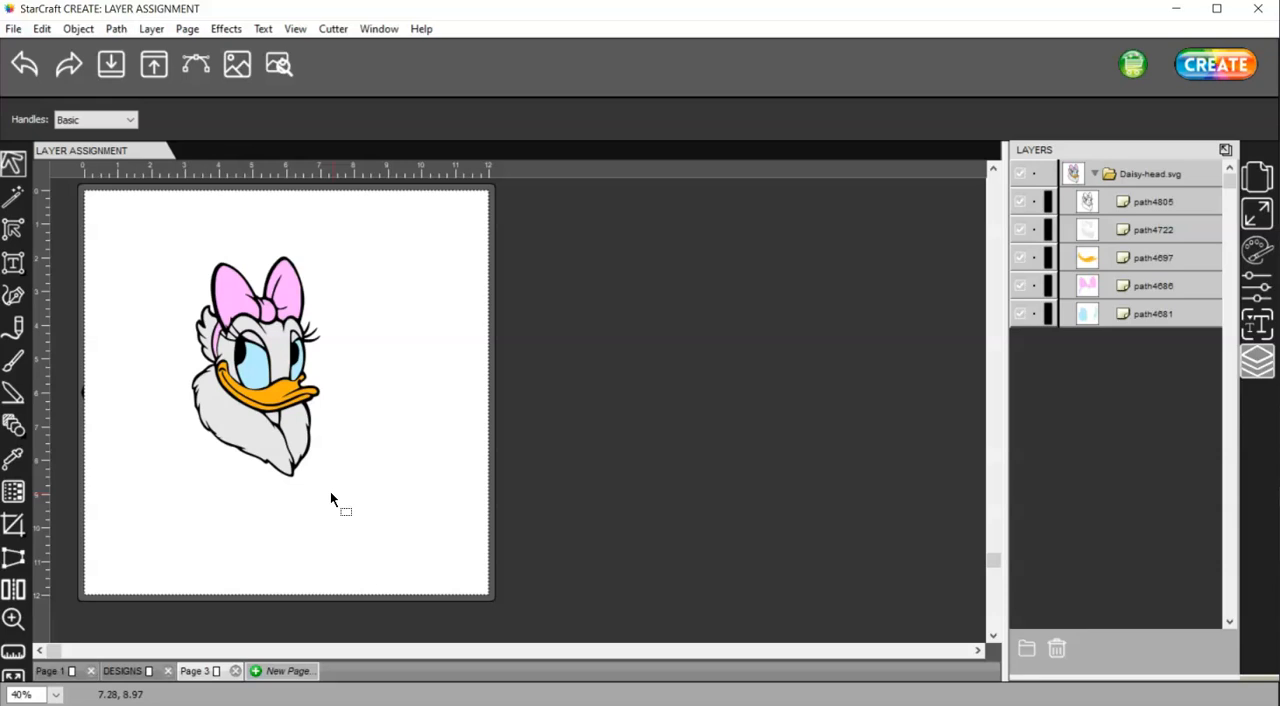
Select all the Daisy paths and move the whole design into the lower-right corner of the page
drag(333, 501, 145, 241)
drag(284, 296, 456, 408)
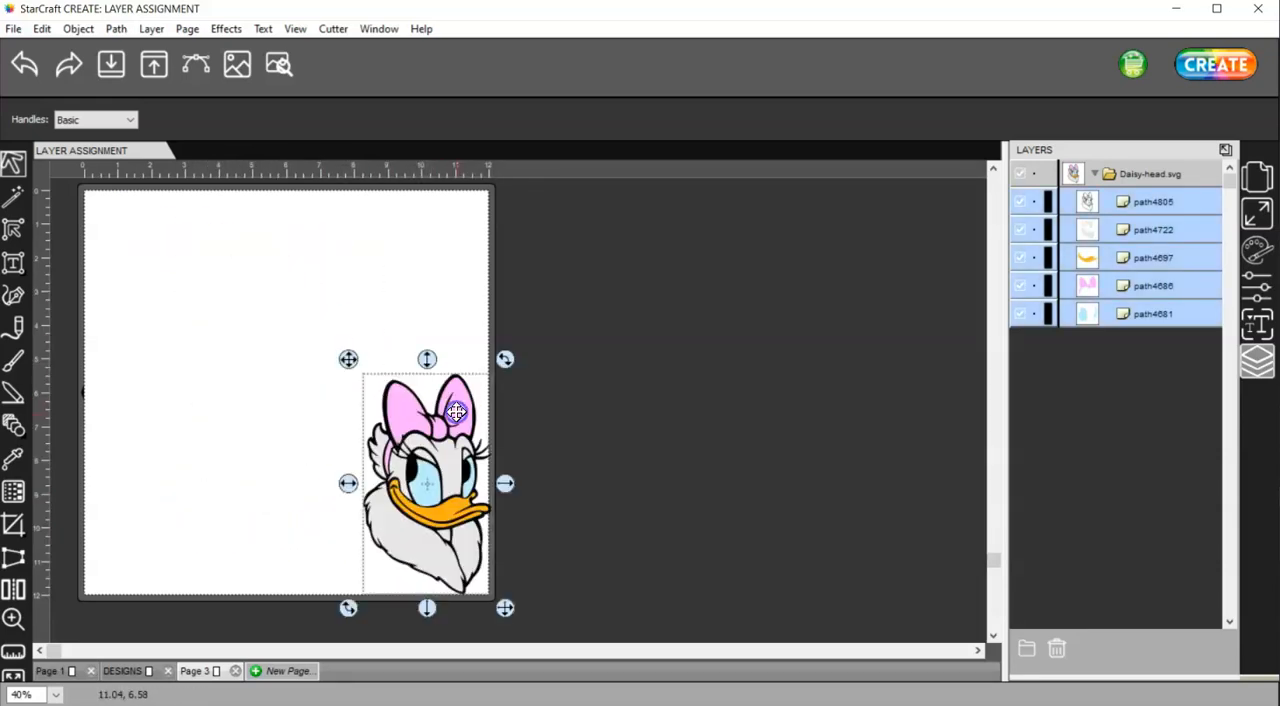
Examine the mat size and orientation settings and the arrow marker on the mat's left edge
click(1258, 178)
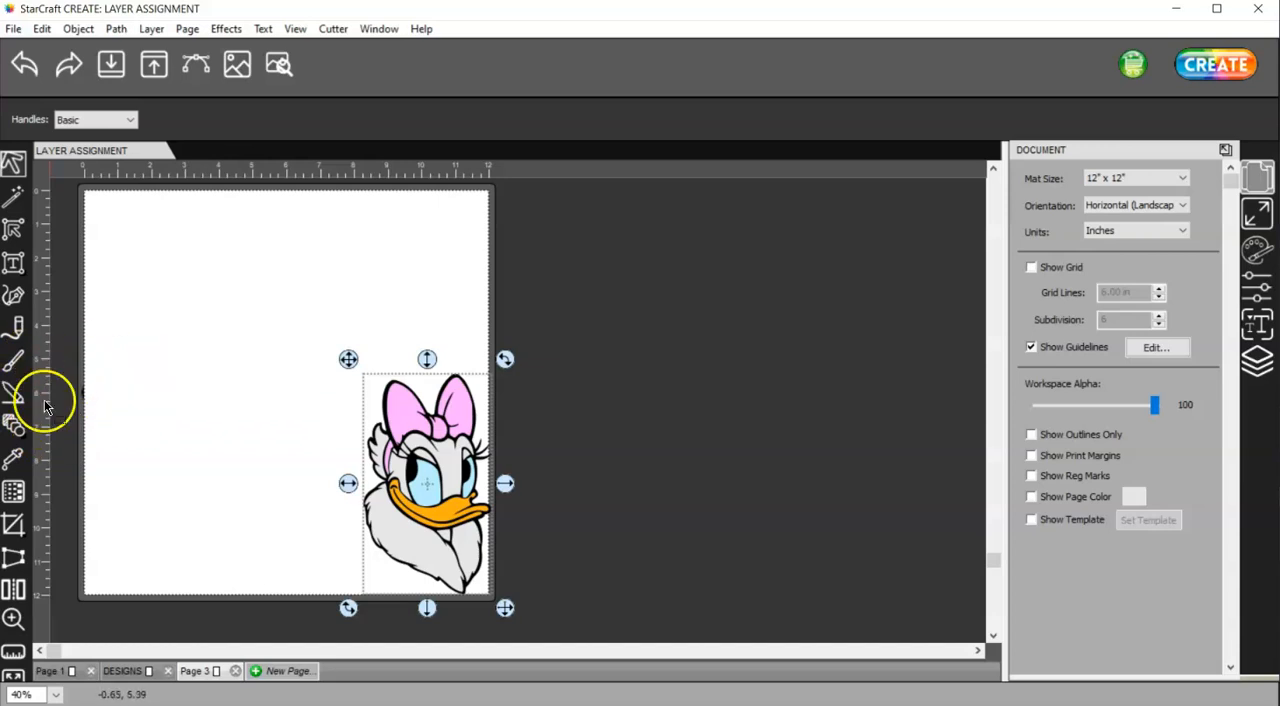
scroll(63, 420, up, 4)
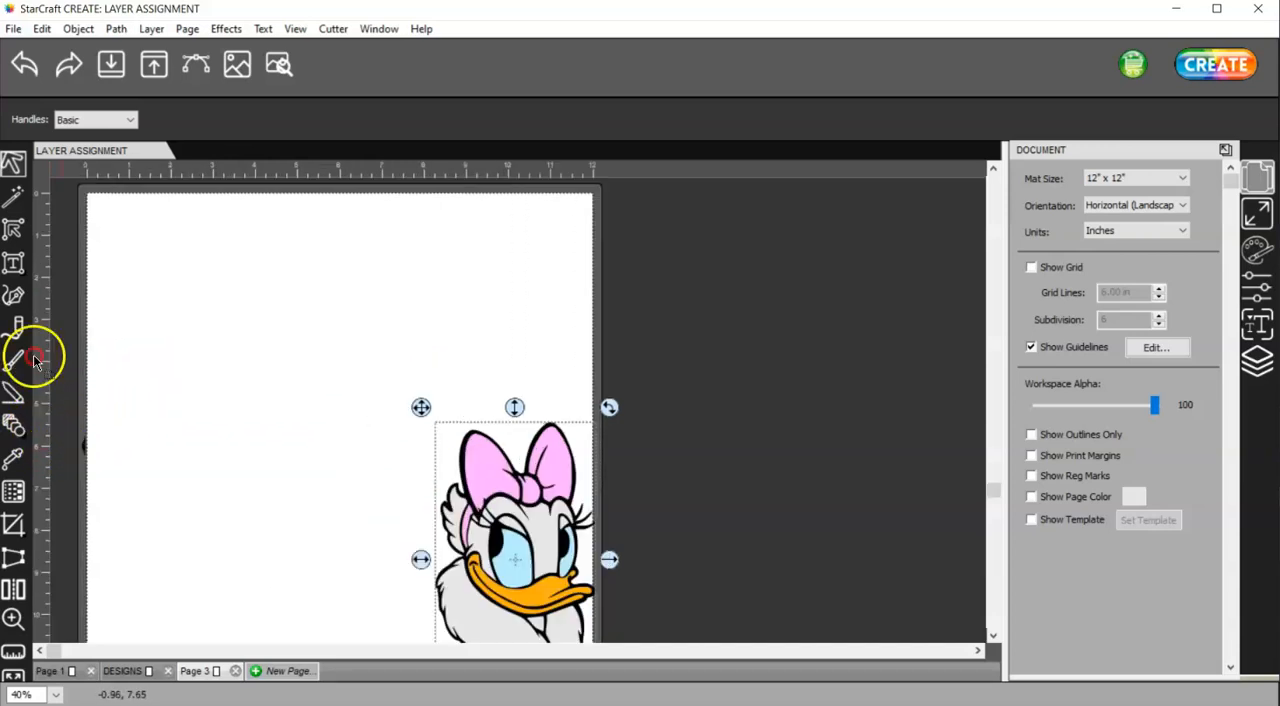
scroll(83, 375, up, 1)
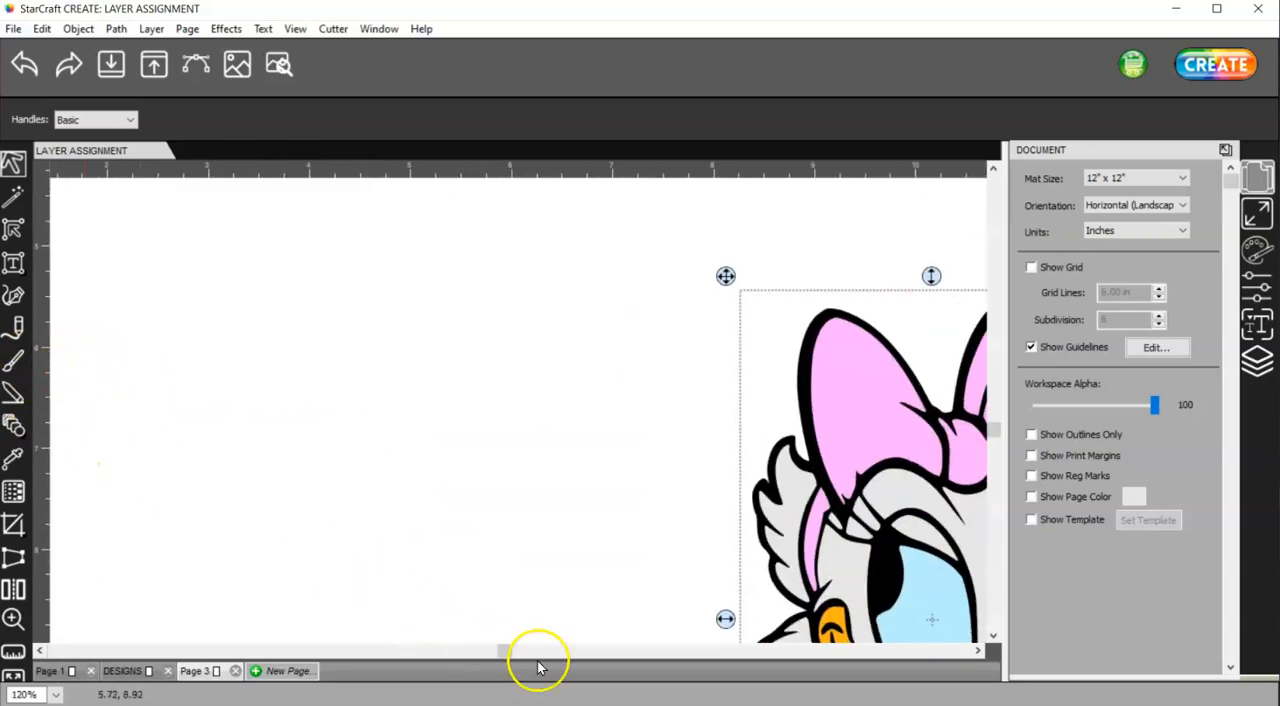
drag(498, 650, 43, 551)
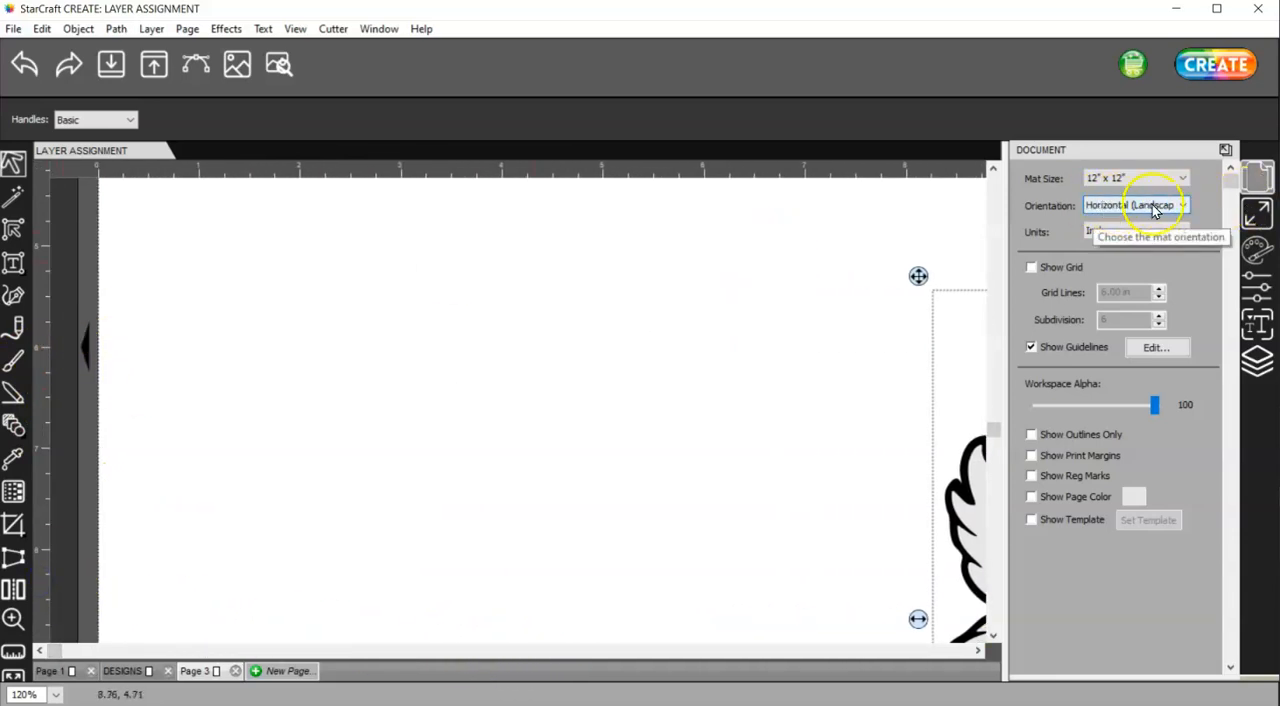
scroll(517, 297, down, 5)
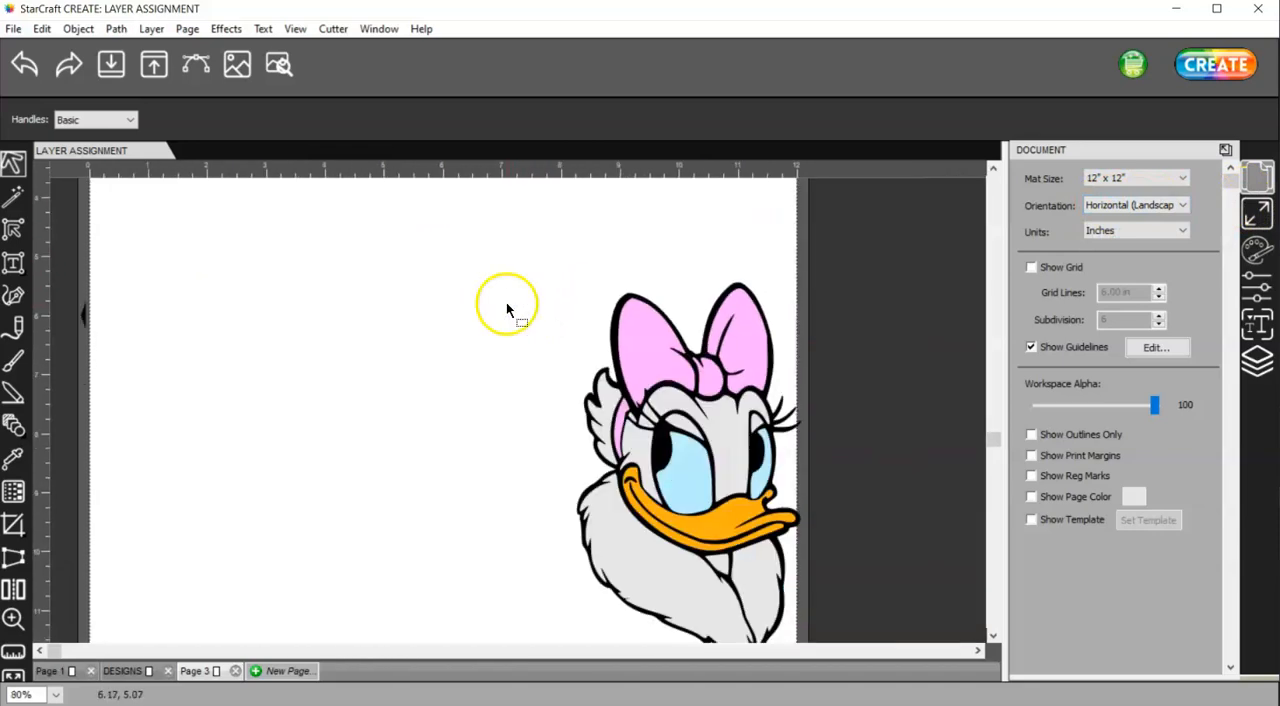
alt+scroll(505, 313, up, 1)
alt+scroll(505, 313, down, 1)
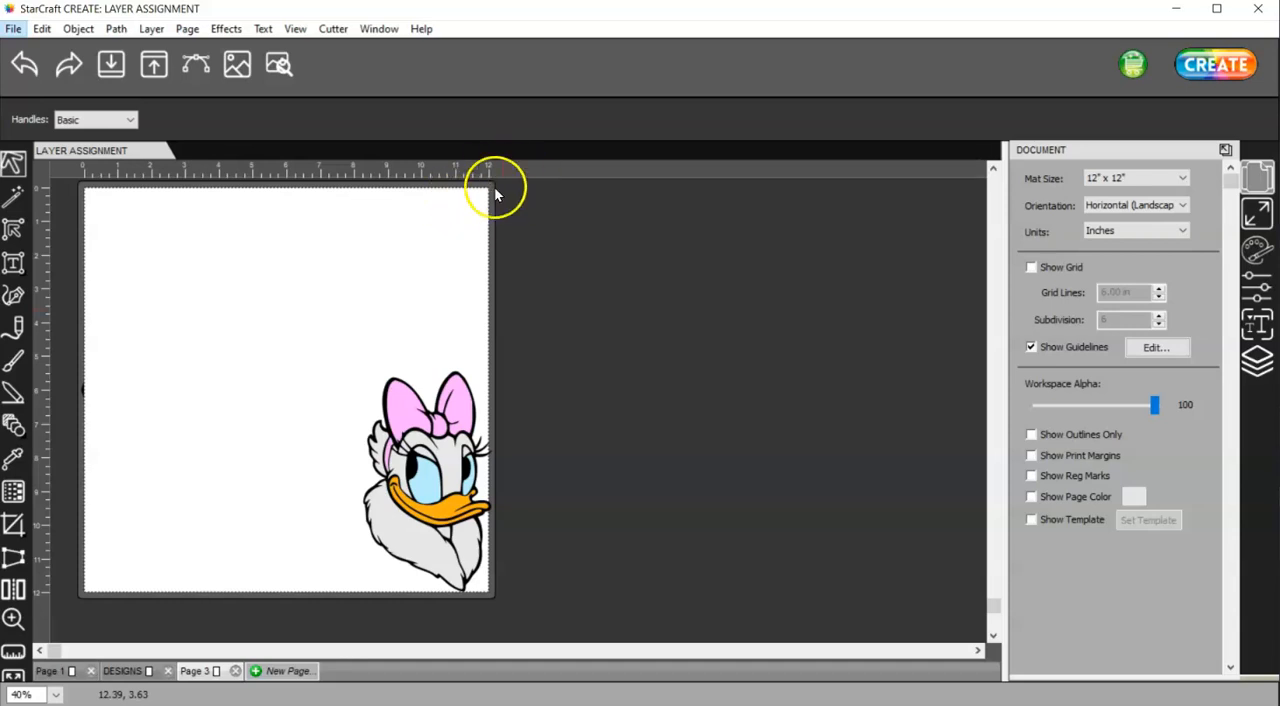
drag(240, 251, 562, 592)
drag(502, 358, 328, 414)
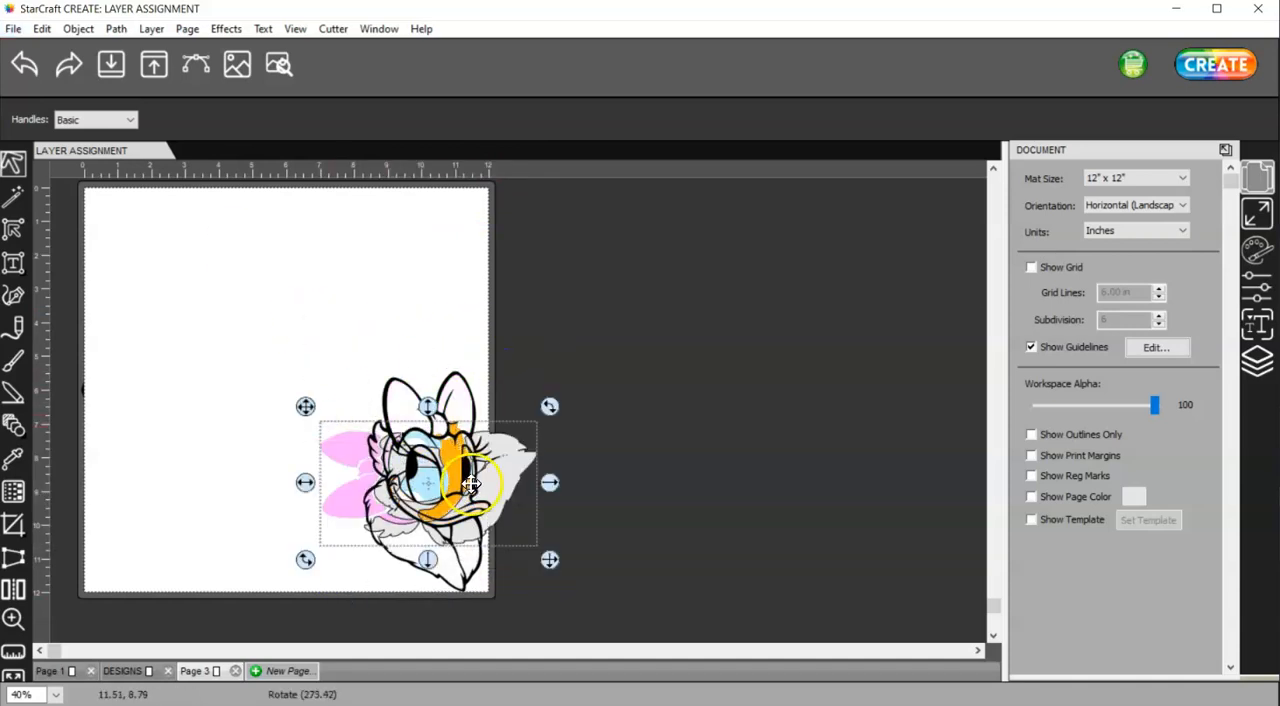
click(24, 64)
Rotate all Daisy paths together to about 274 degrees, move them into the page's upper-right corner, and check the cut preview
drag(264, 313, 576, 628)
drag(508, 356, 364, 440)
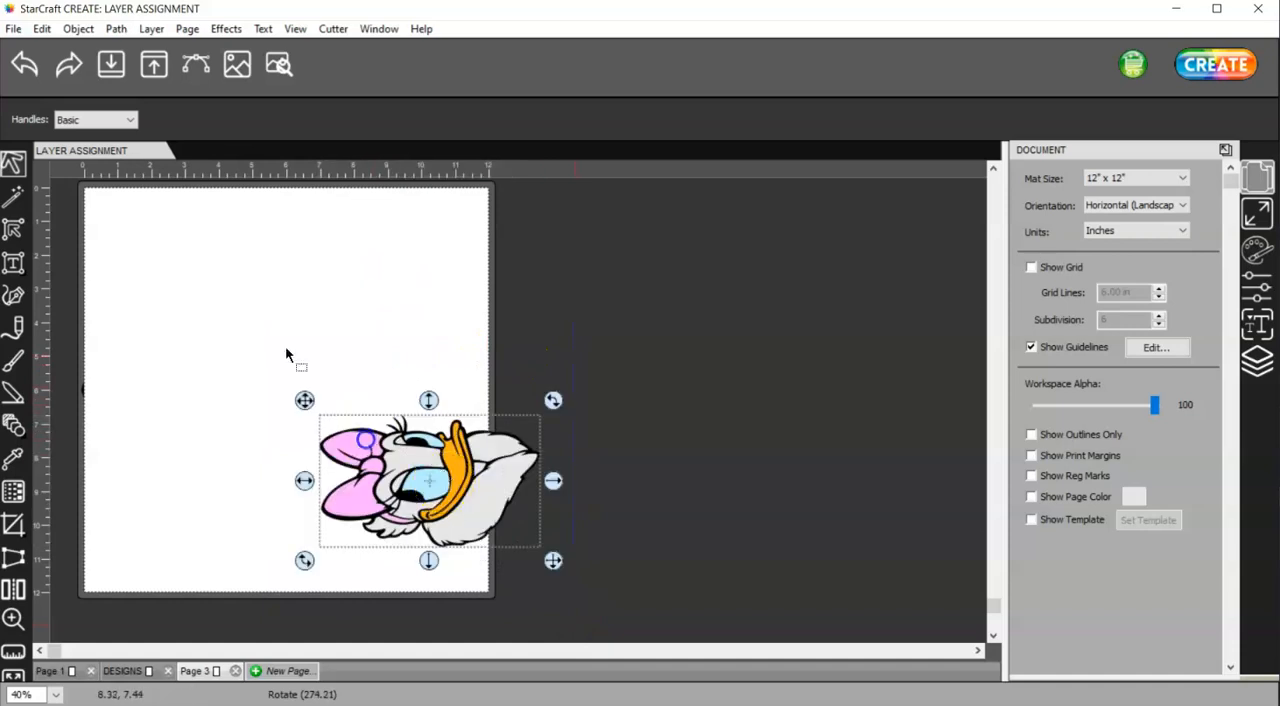
drag(460, 502, 406, 278)
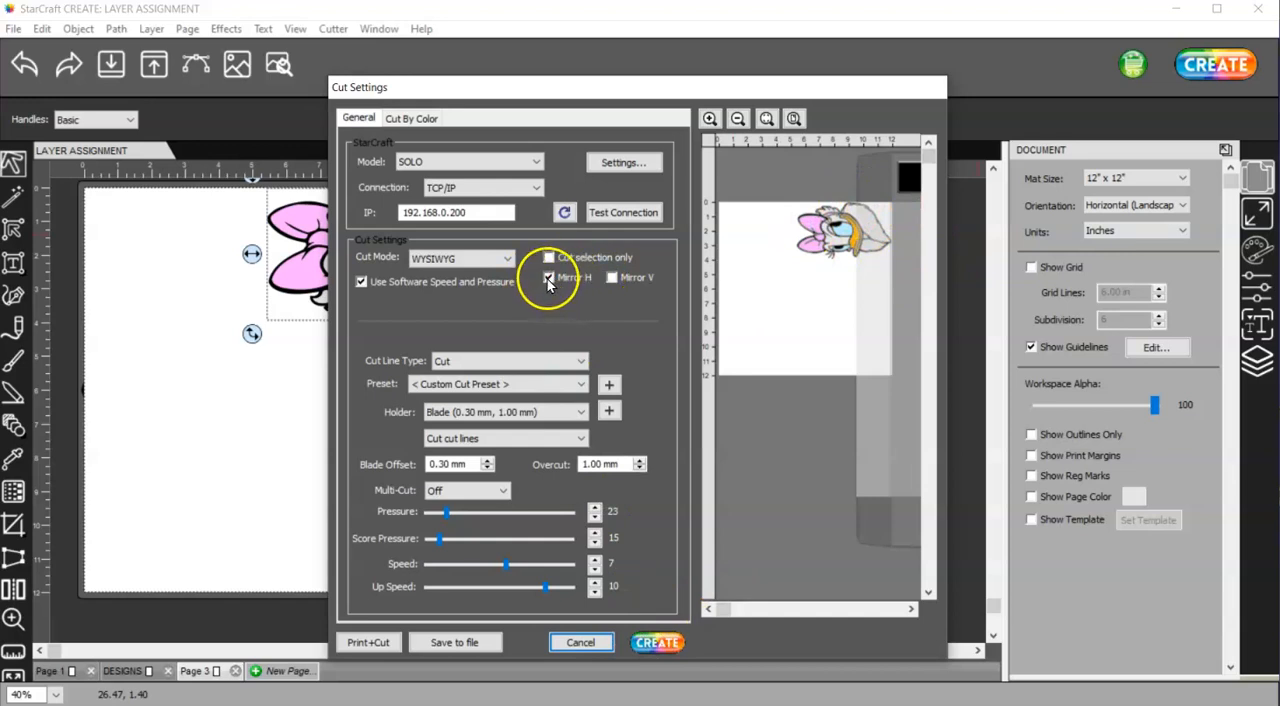
click(580, 643)
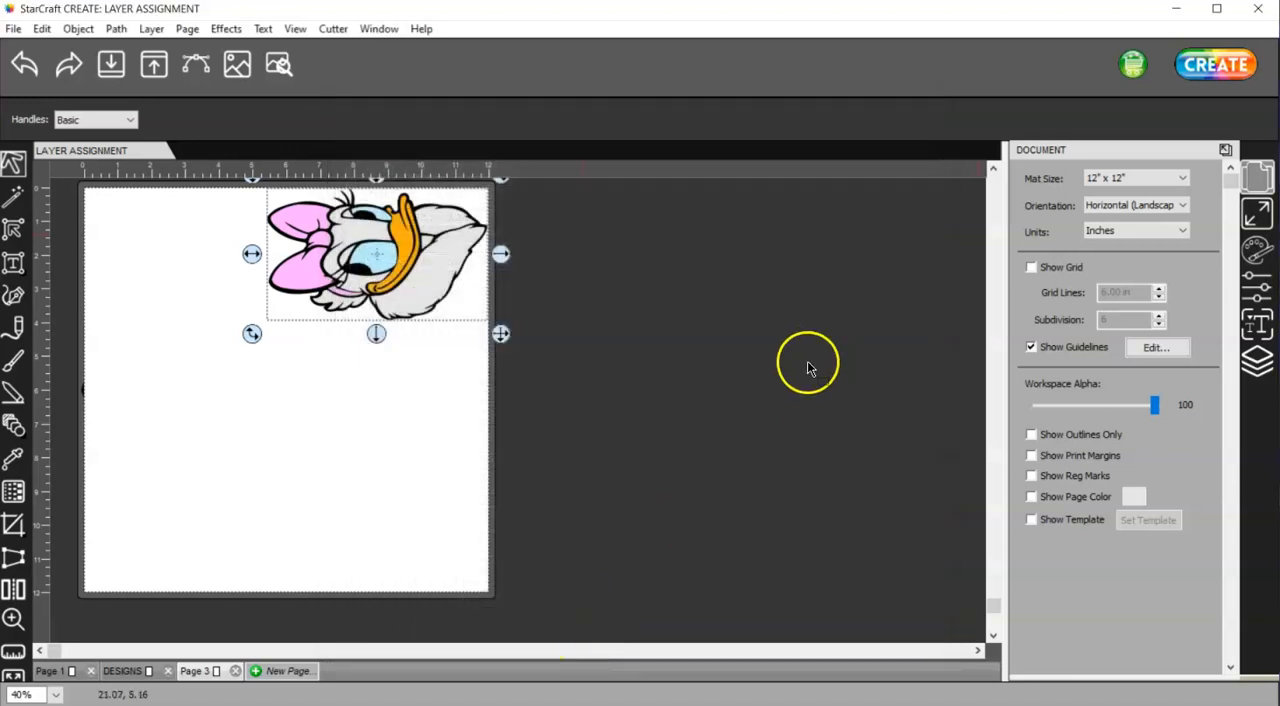
Change the mat orientation to Vertical (Portrait) with the objects adjusted to match, and check the design's placement in the cut preview
click(1132, 205)
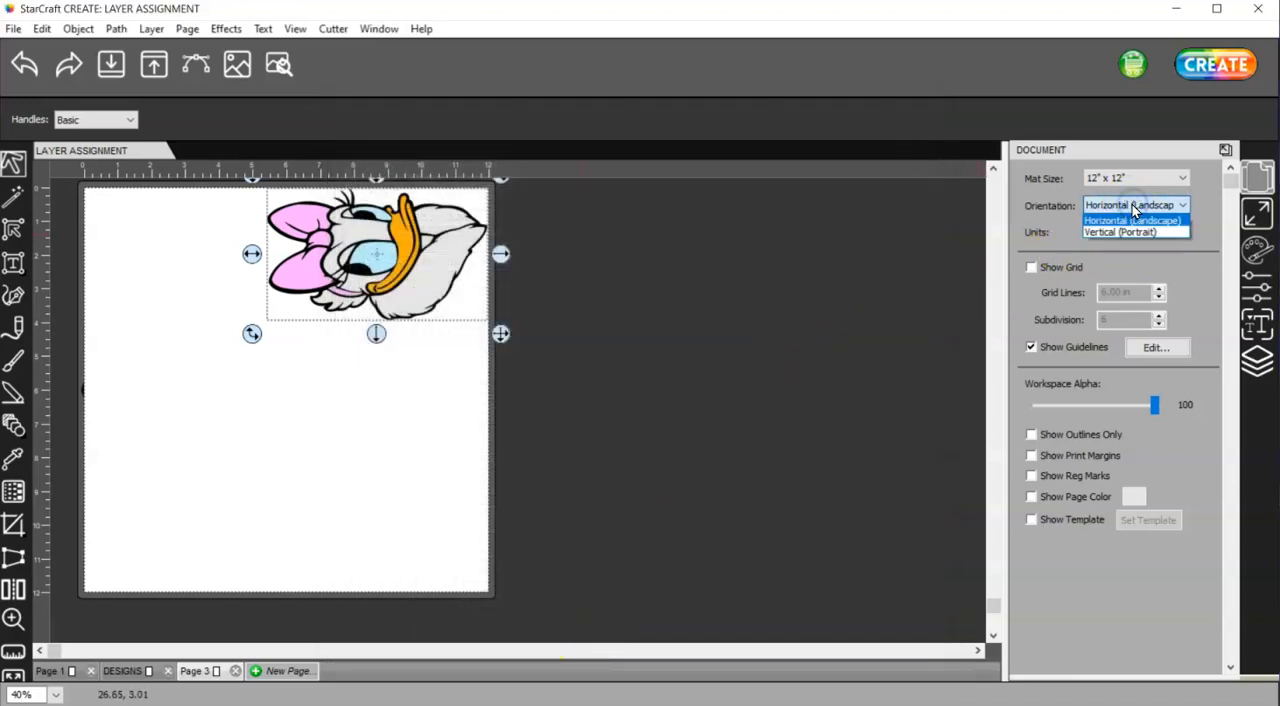
click(1147, 233)
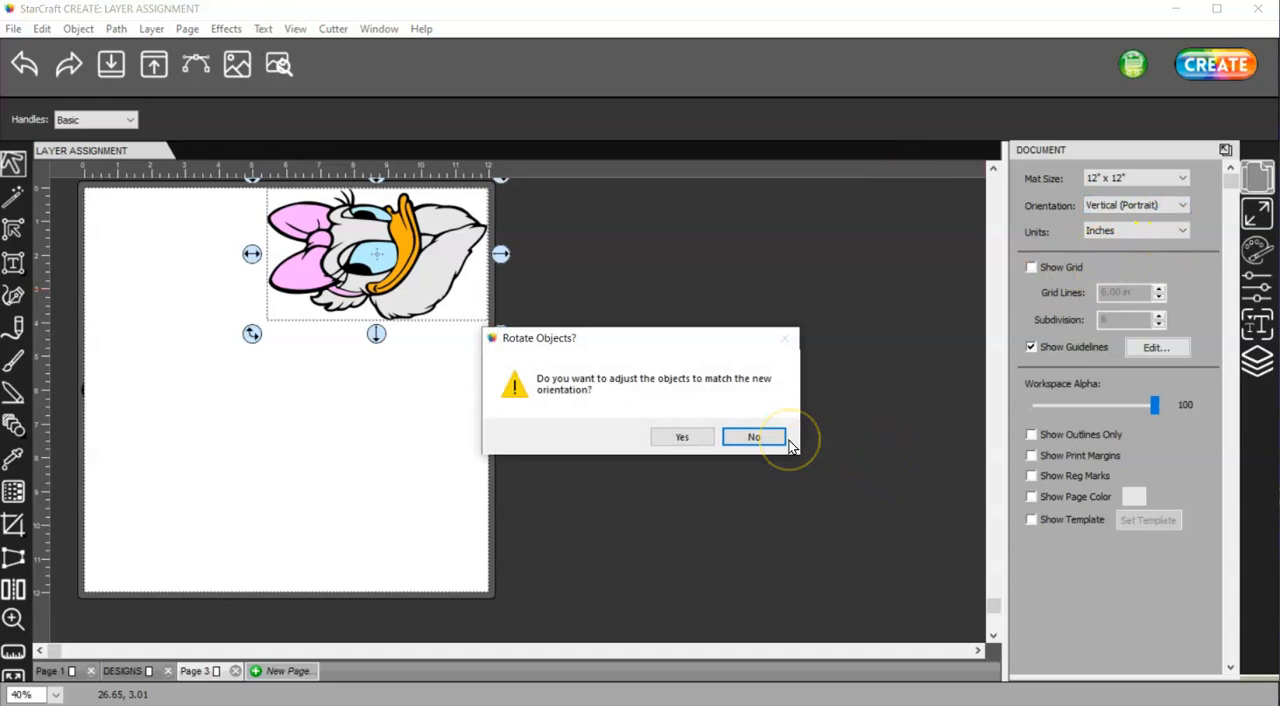
click(682, 437)
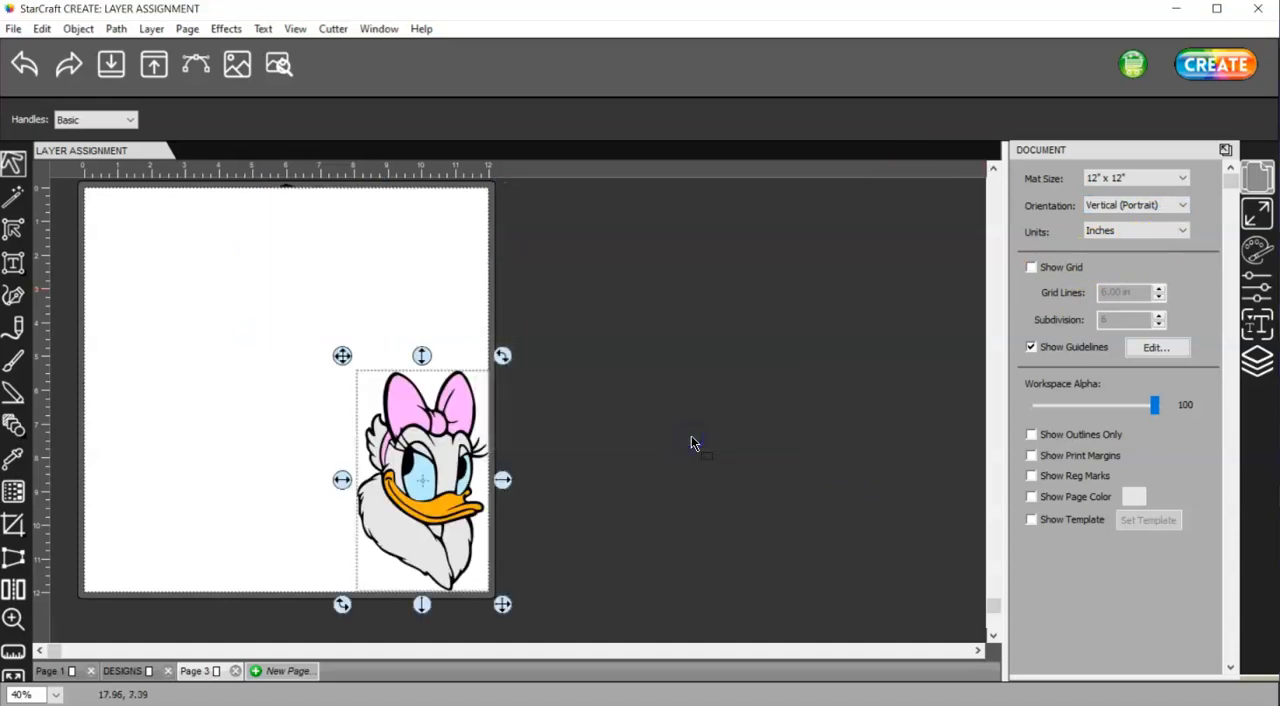
click(1212, 68)
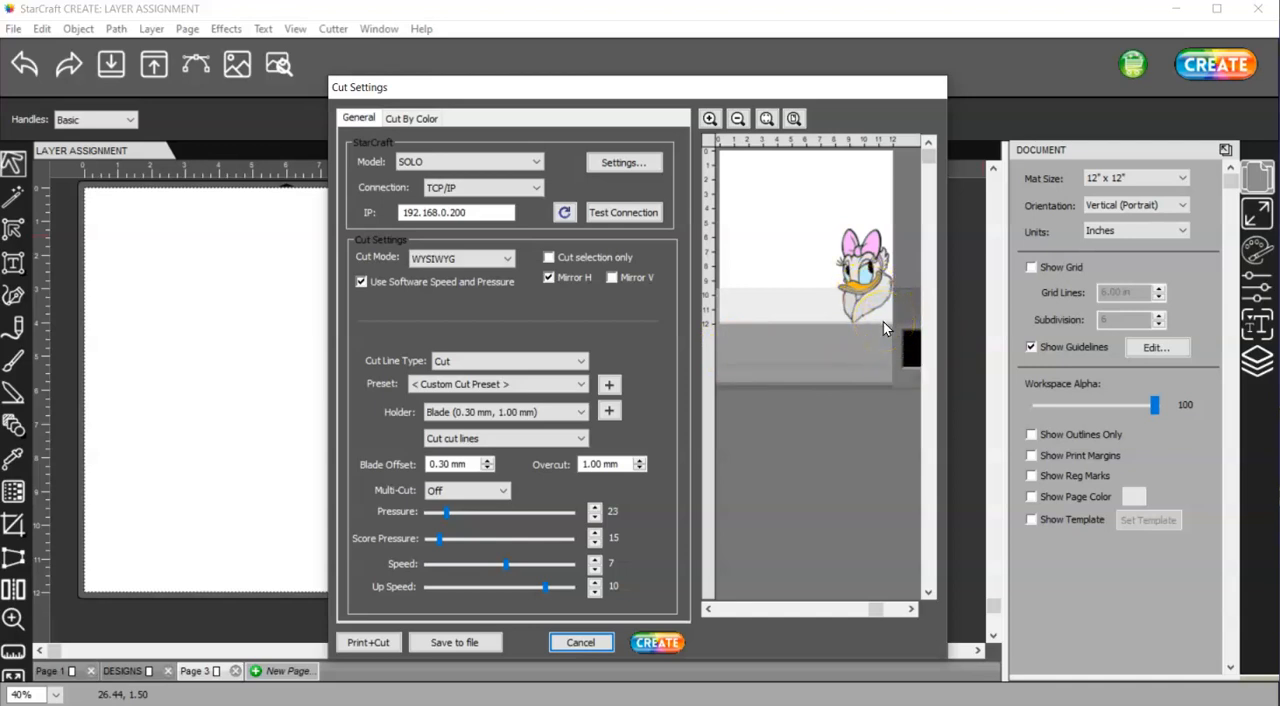
click(581, 642)
Return the mat orientation to Horizontal (Landscape) with the objects rotated to match, and check the cut preview again
click(1122, 205)
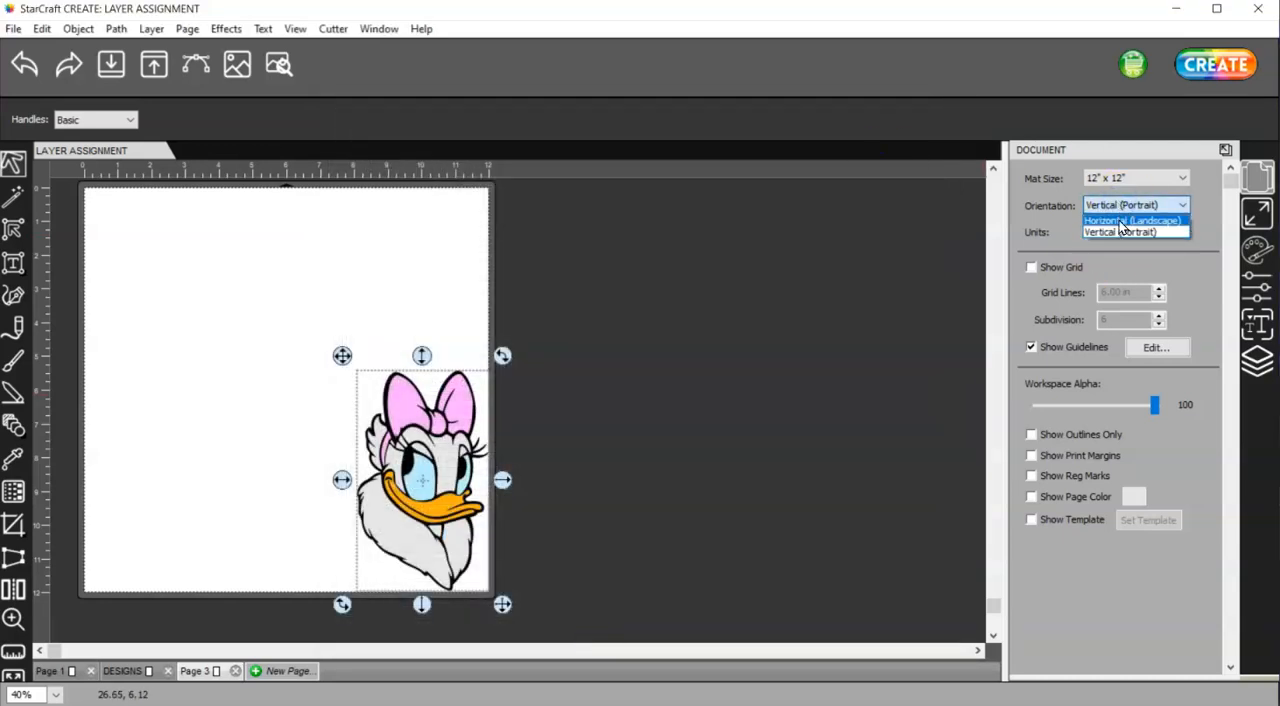
click(1121, 222)
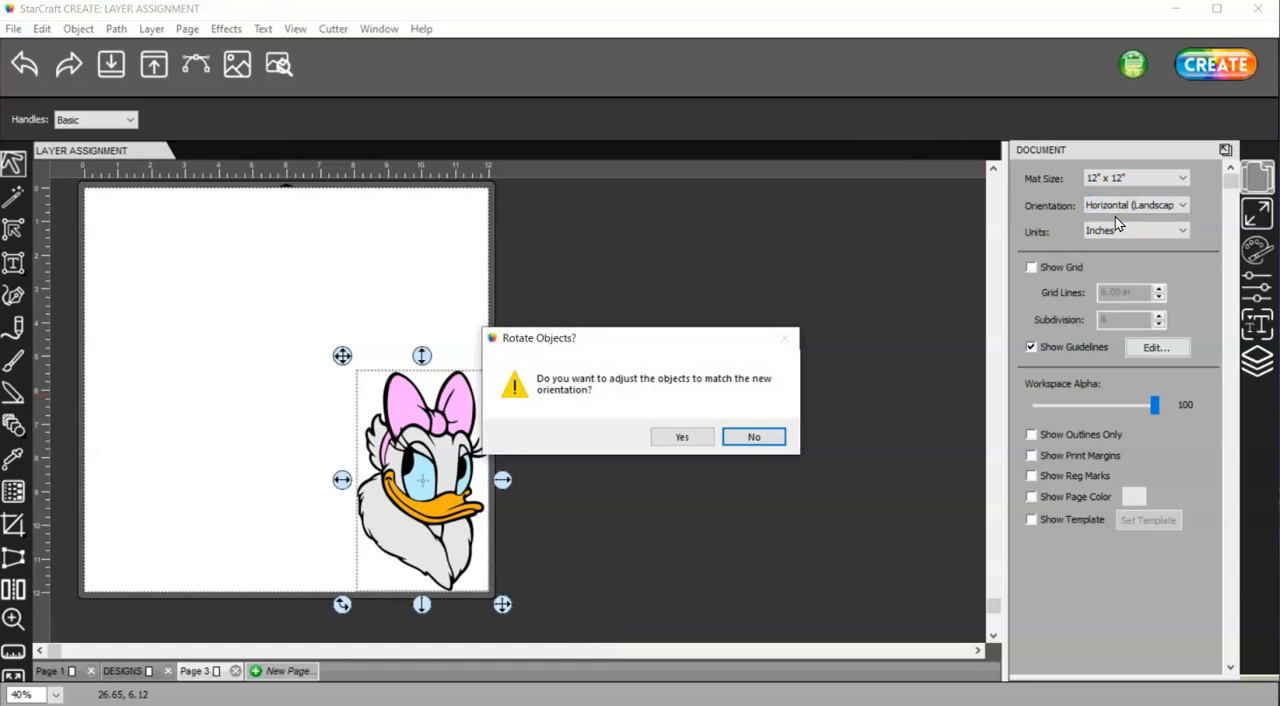
click(682, 437)
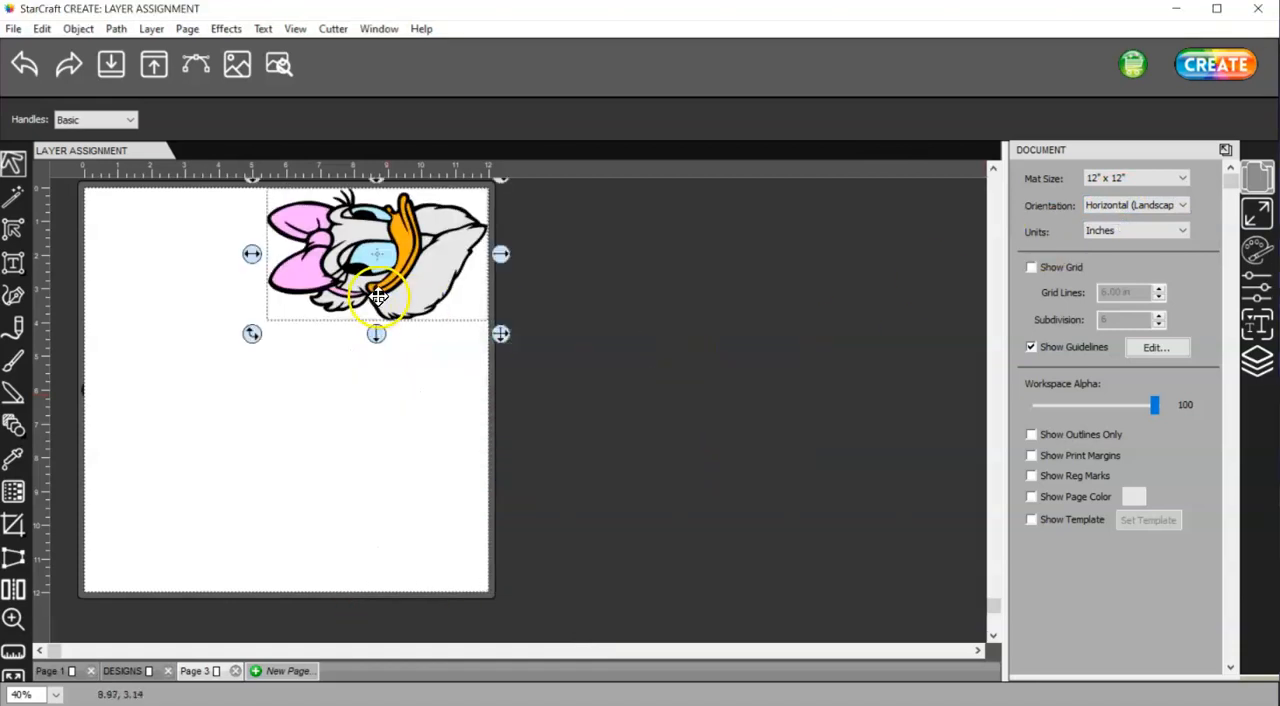
click(1212, 67)
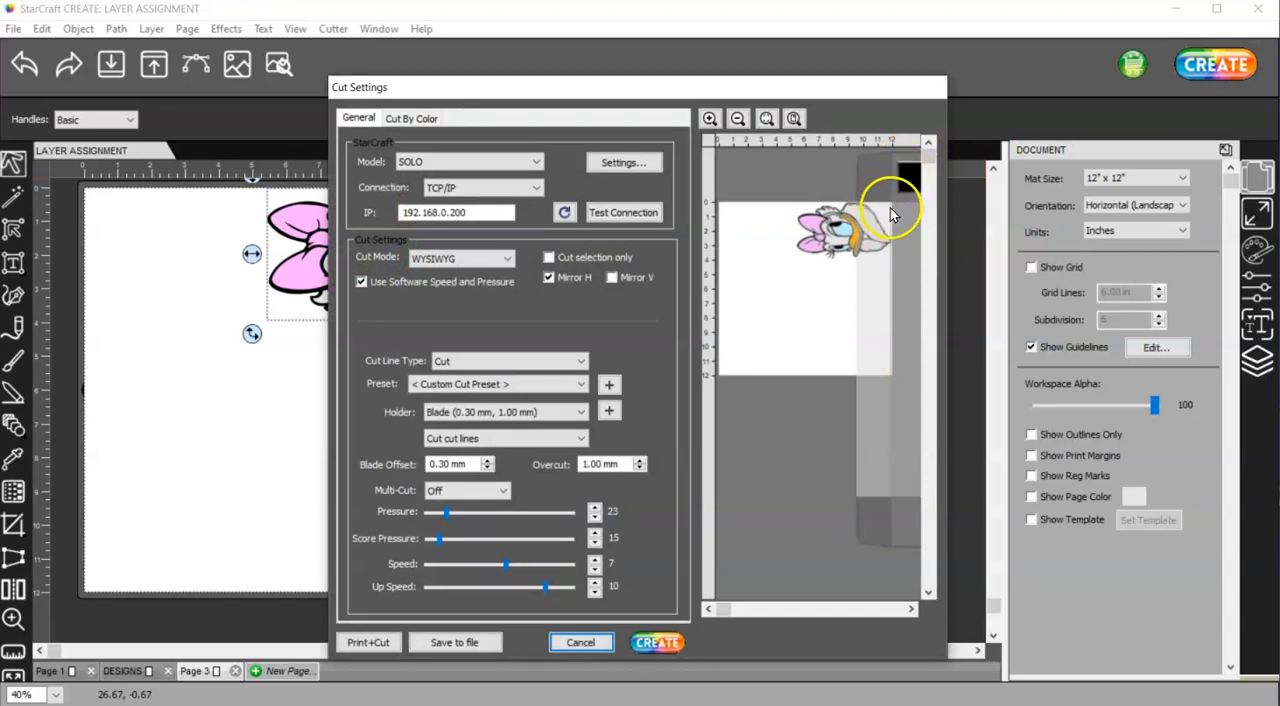
click(594, 642)
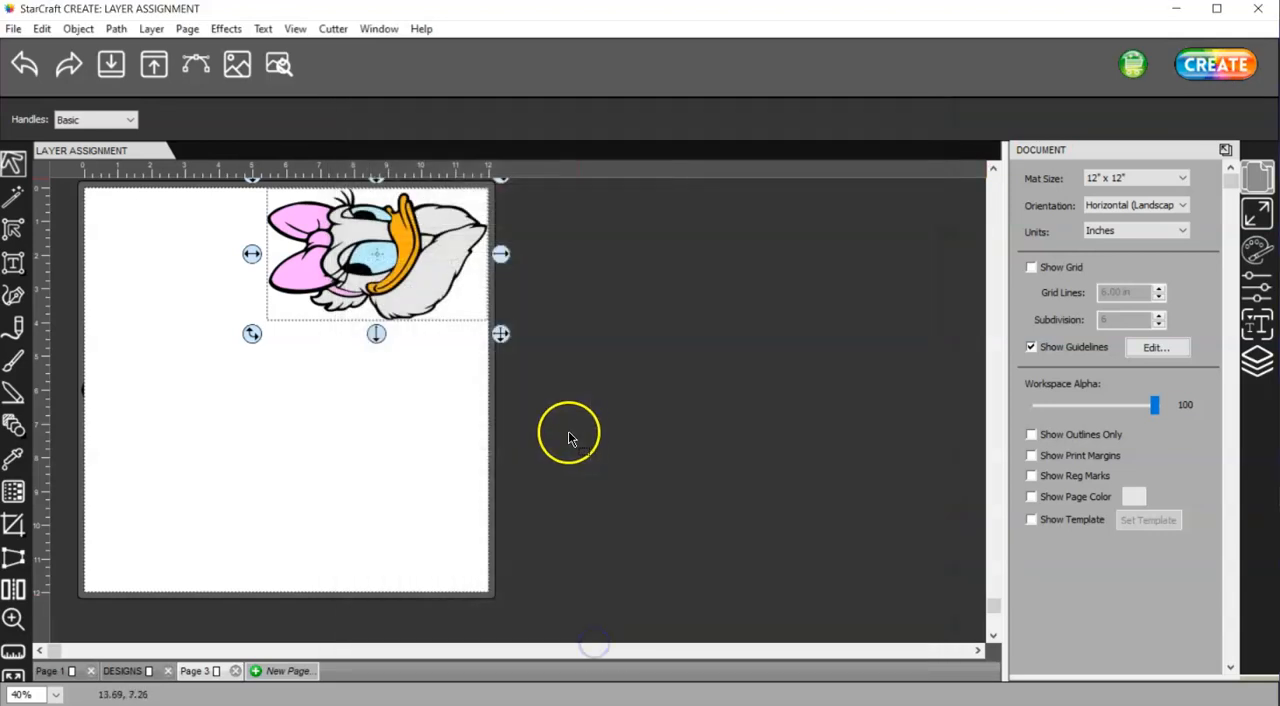